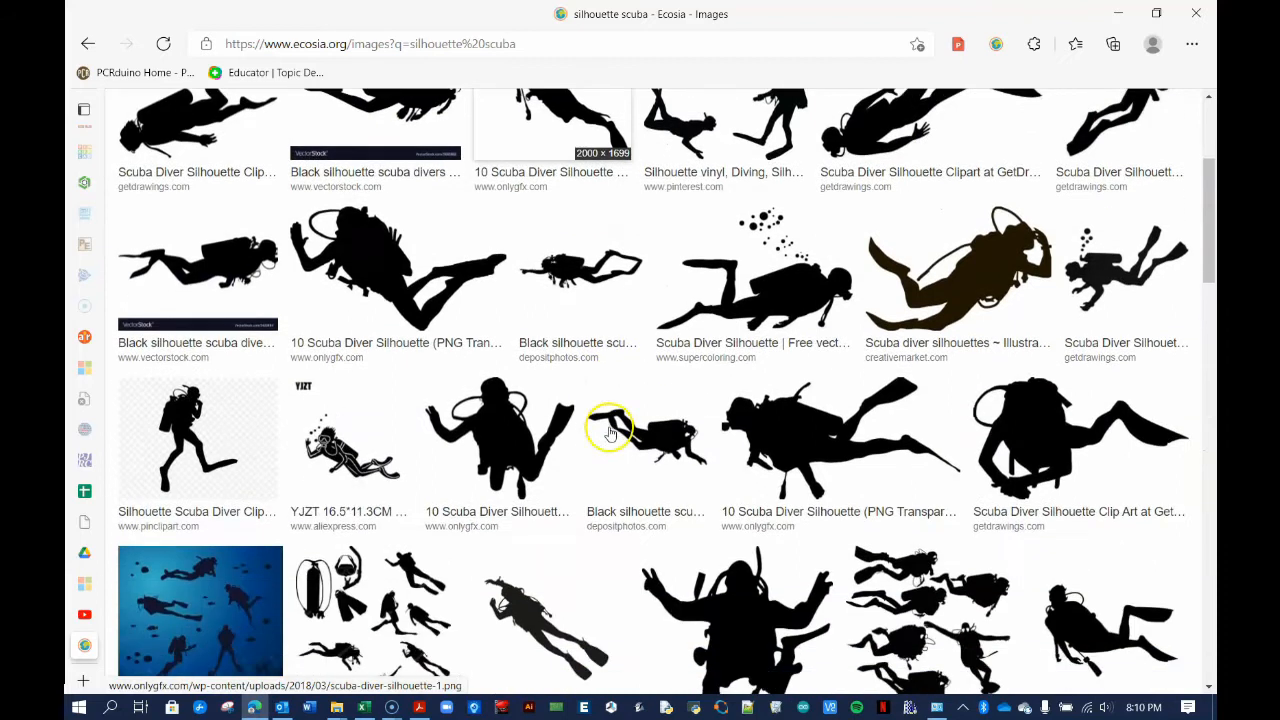
{"action": "scroll", "coordinate": [580, 485], "scroll_direction": "down", "scroll_amount": 1}
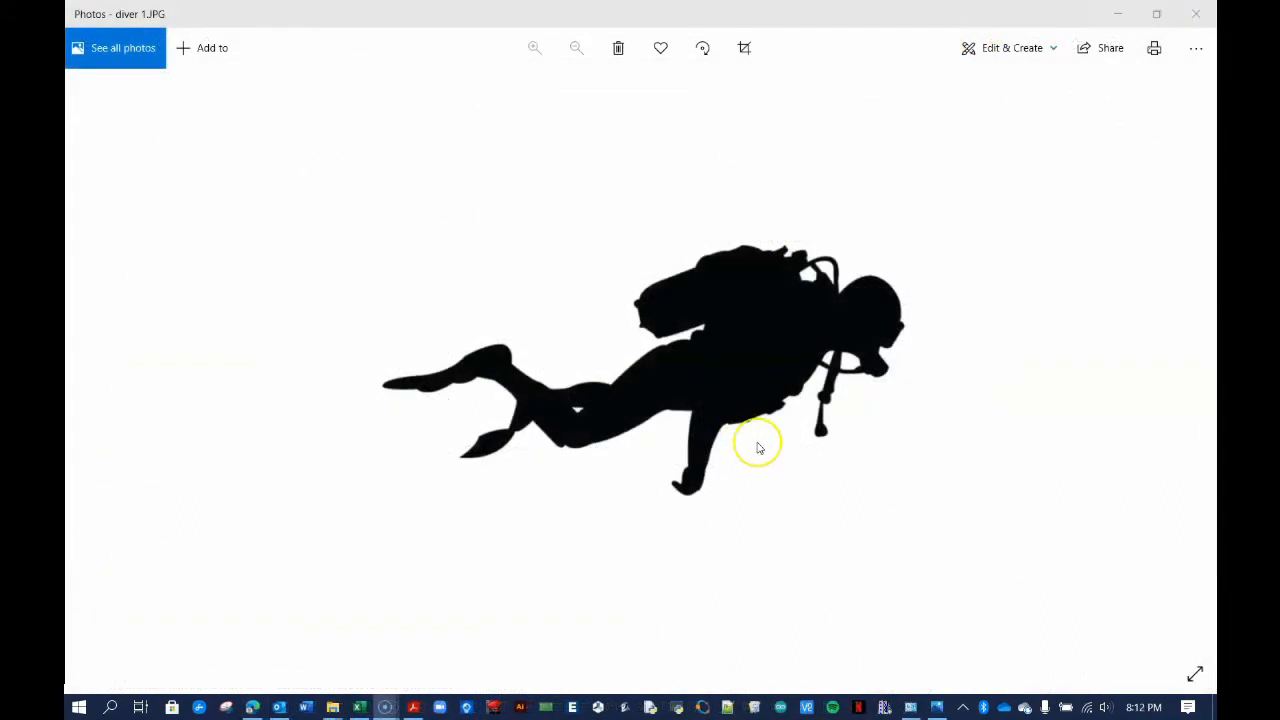
Zoom in and out on diver 1.JPG to inspect the black diver silhouette
{"action": "scroll", "coordinate": [758, 447], "scroll_direction": "up", "scroll_amount": 3}
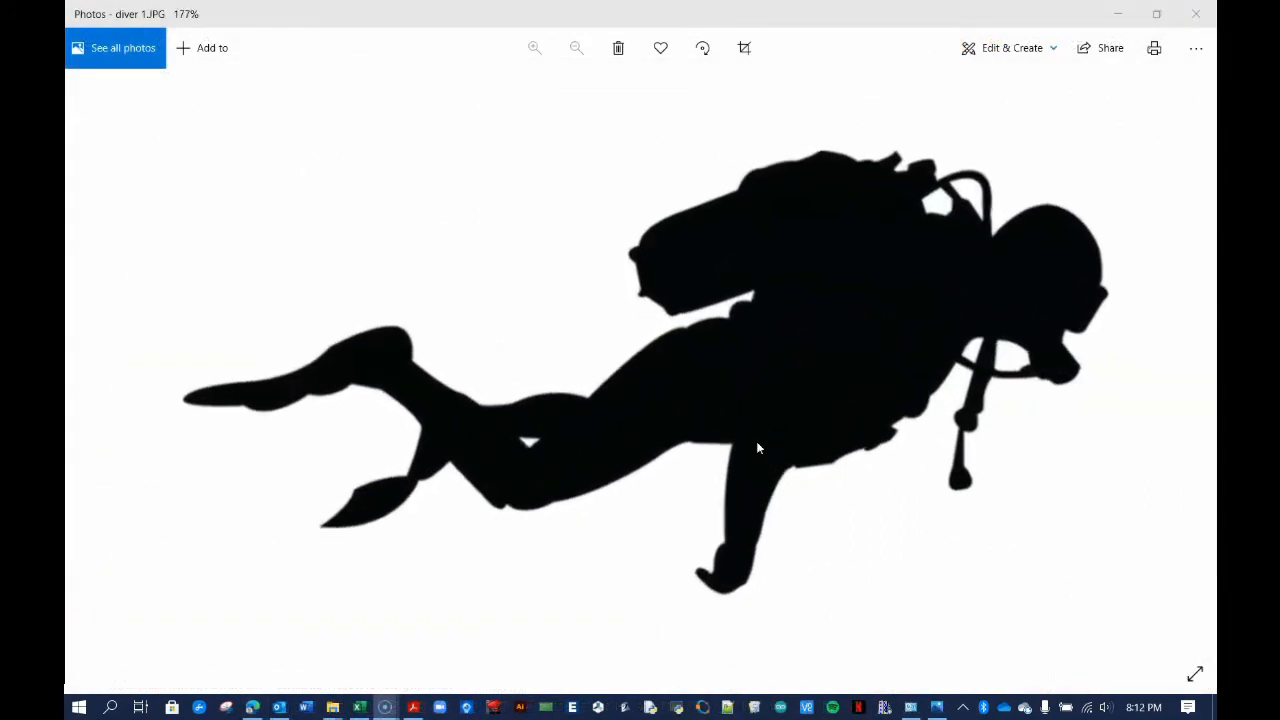
{"action": "scroll", "coordinate": [758, 447], "scroll_direction": "down", "scroll_amount": 1}
{"action": "scroll", "coordinate": [757, 448], "scroll_direction": "down", "scroll_amount": 3}
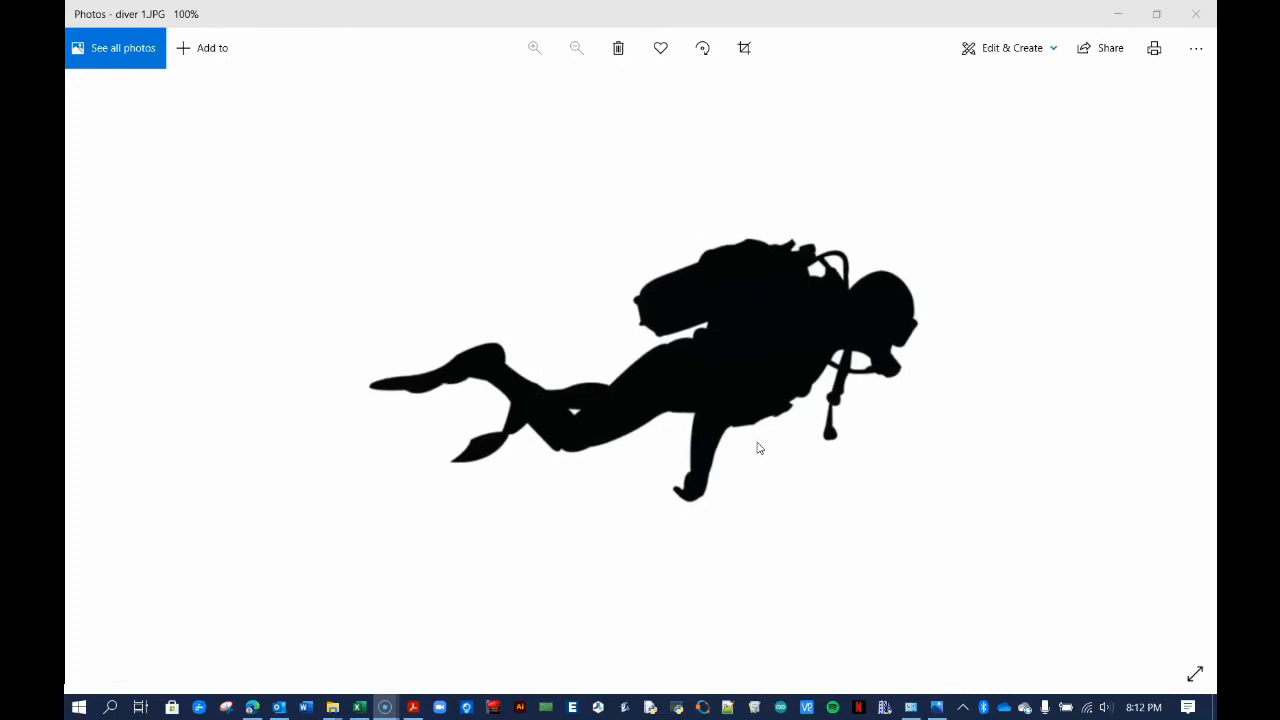
{"action": "scroll", "coordinate": [758, 448], "scroll_direction": "up", "scroll_amount": 2}
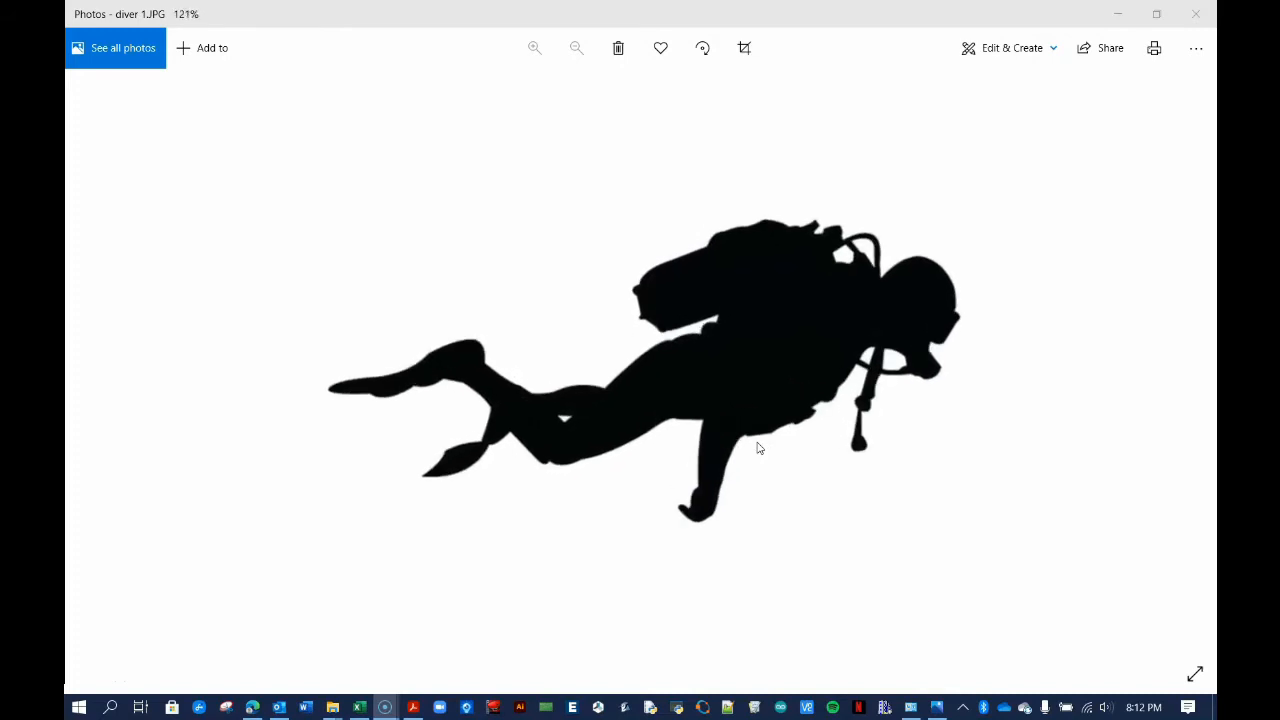
{"action": "scroll", "coordinate": [758, 448], "scroll_direction": "down", "scroll_amount": 1}
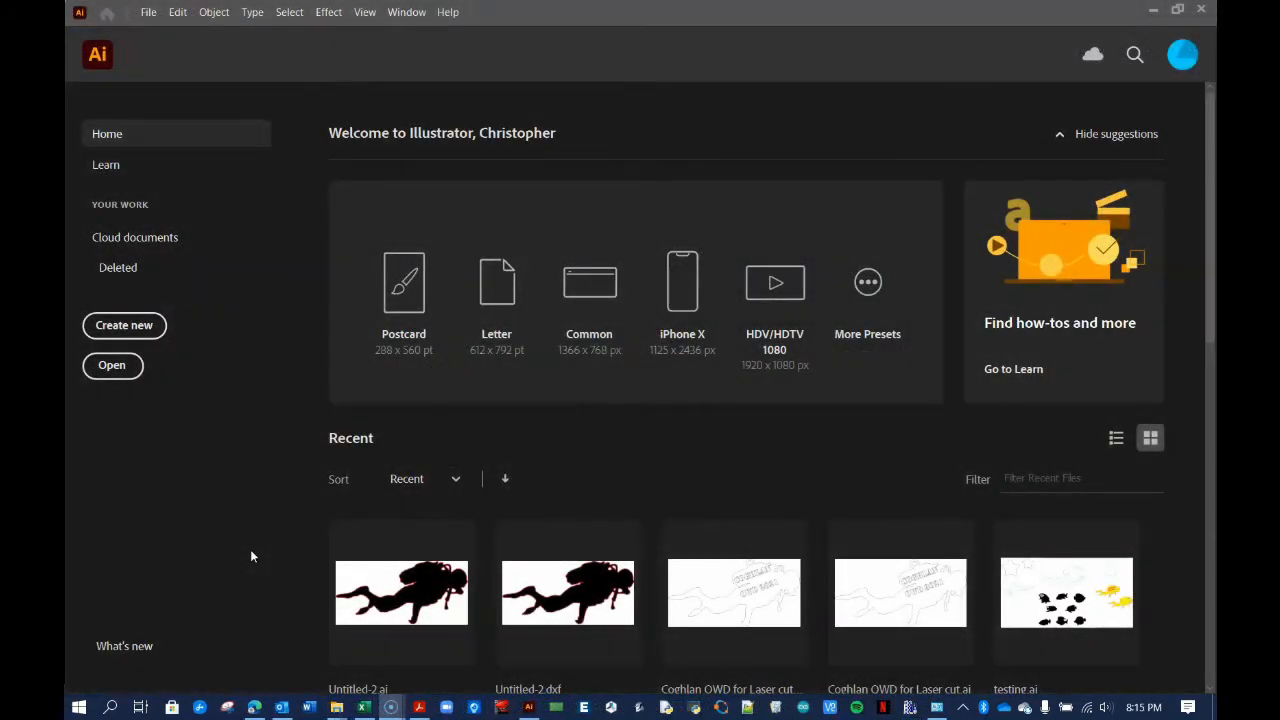
Create a 24 × 12 in document with Inches units and RGB Color mode
{"action": "left_click", "coordinate": [124, 326]}
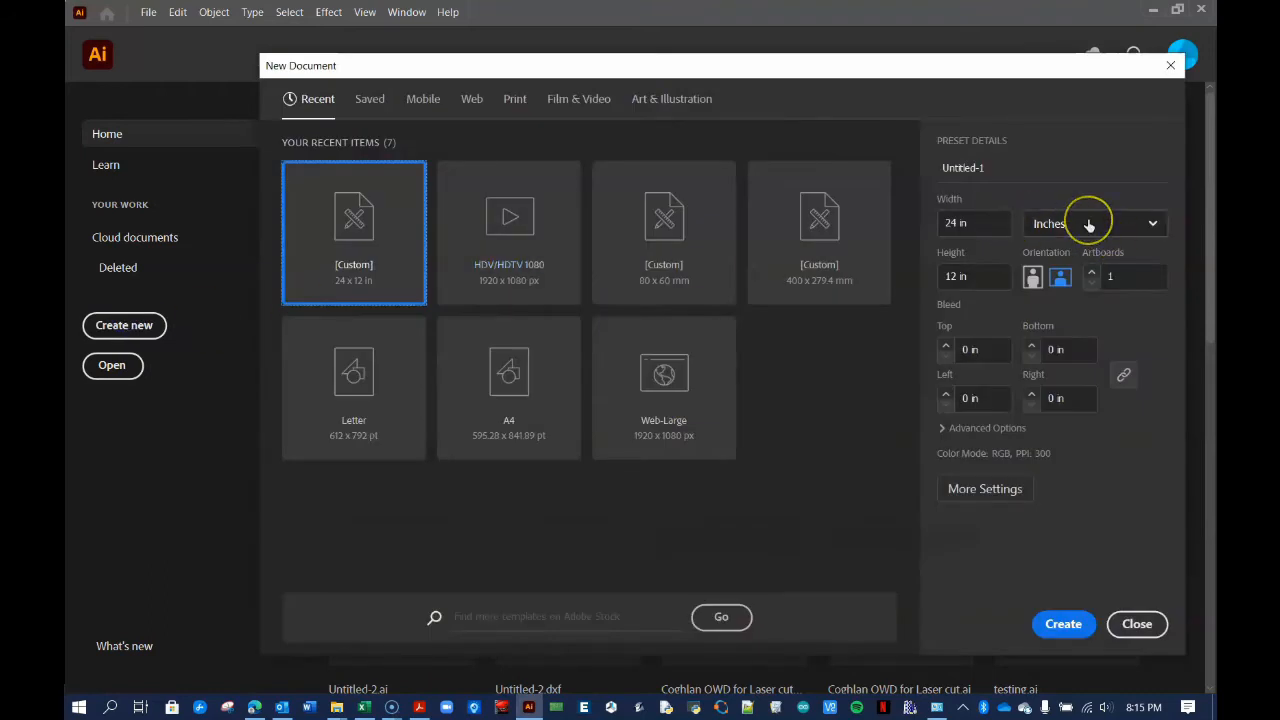
{"action": "left_click", "coordinate": [1076, 224]}
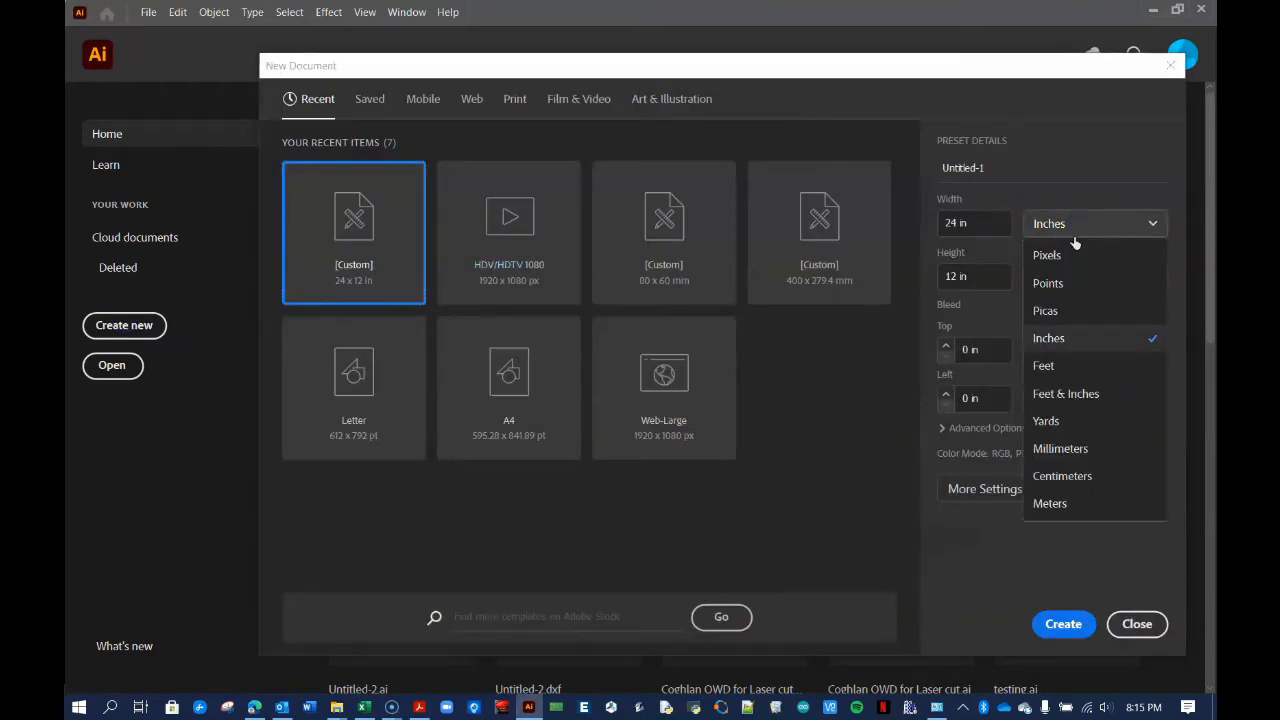
{"action": "left_click", "coordinate": [1066, 340]}
{"action": "left_click", "coordinate": [983, 224]}
{"action": "left_click", "coordinate": [988, 277]}
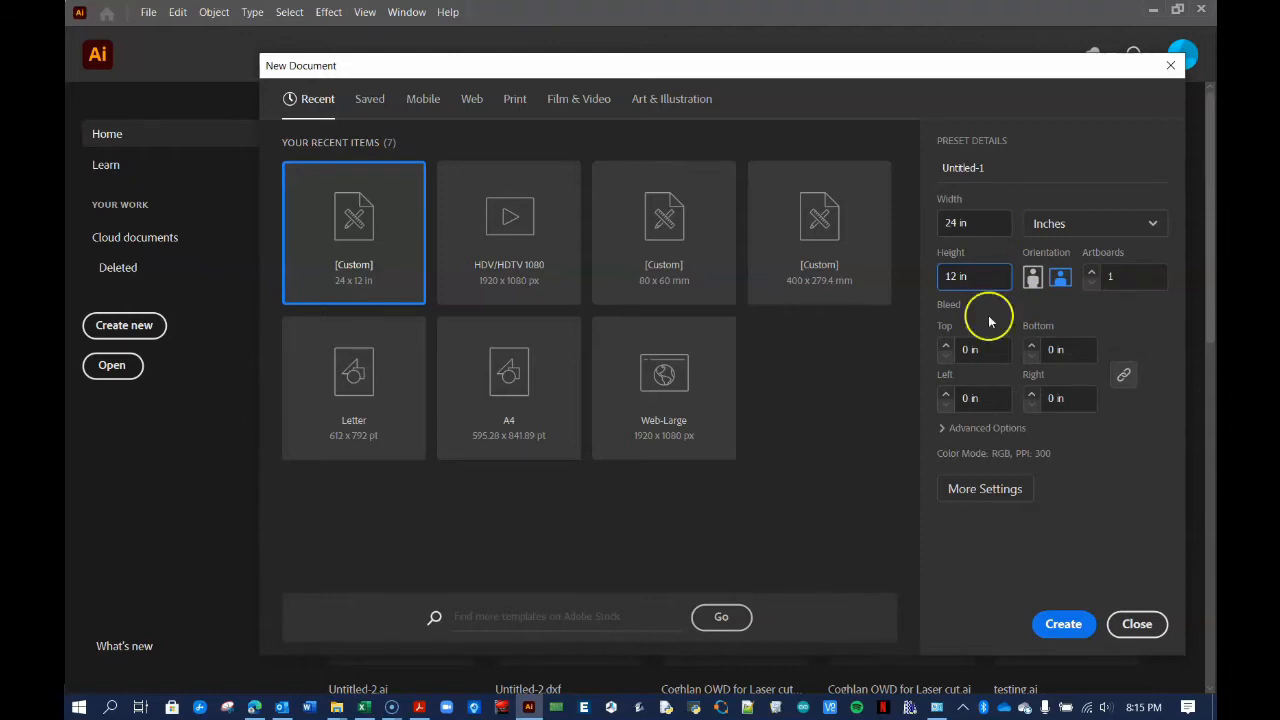
{"action": "left_click", "coordinate": [966, 430]}
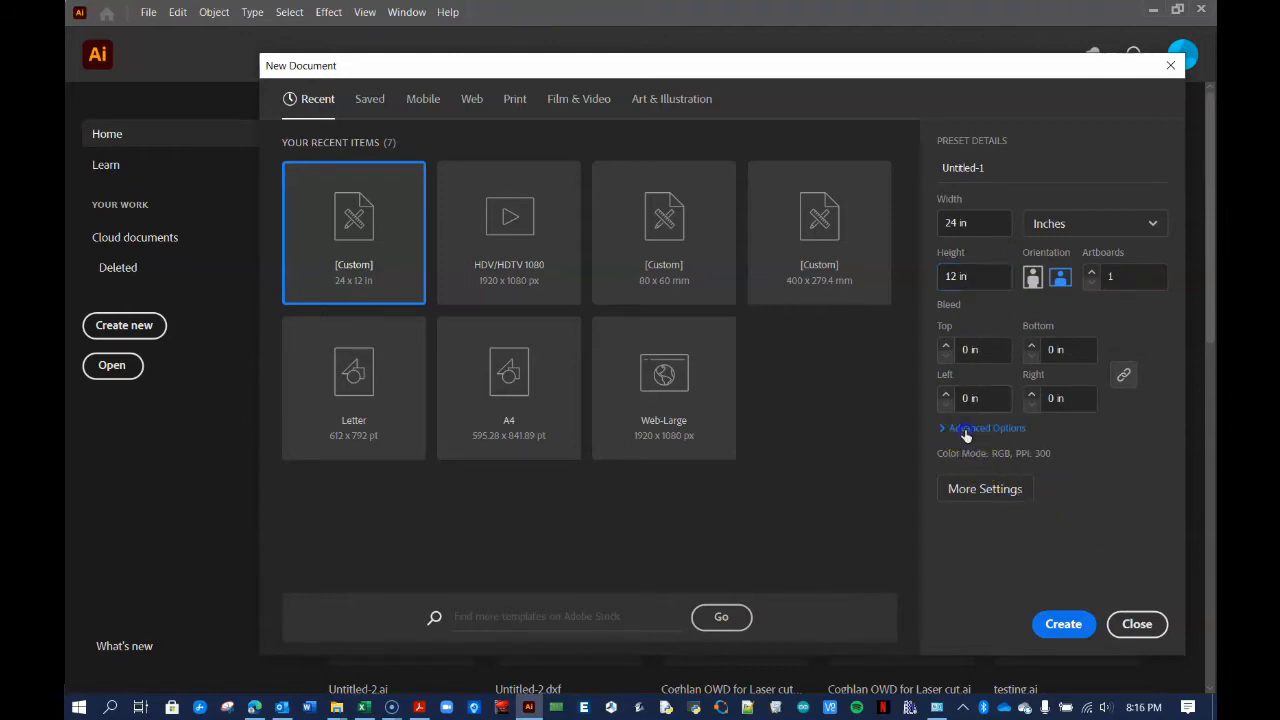
{"action": "left_click", "coordinate": [968, 437]}
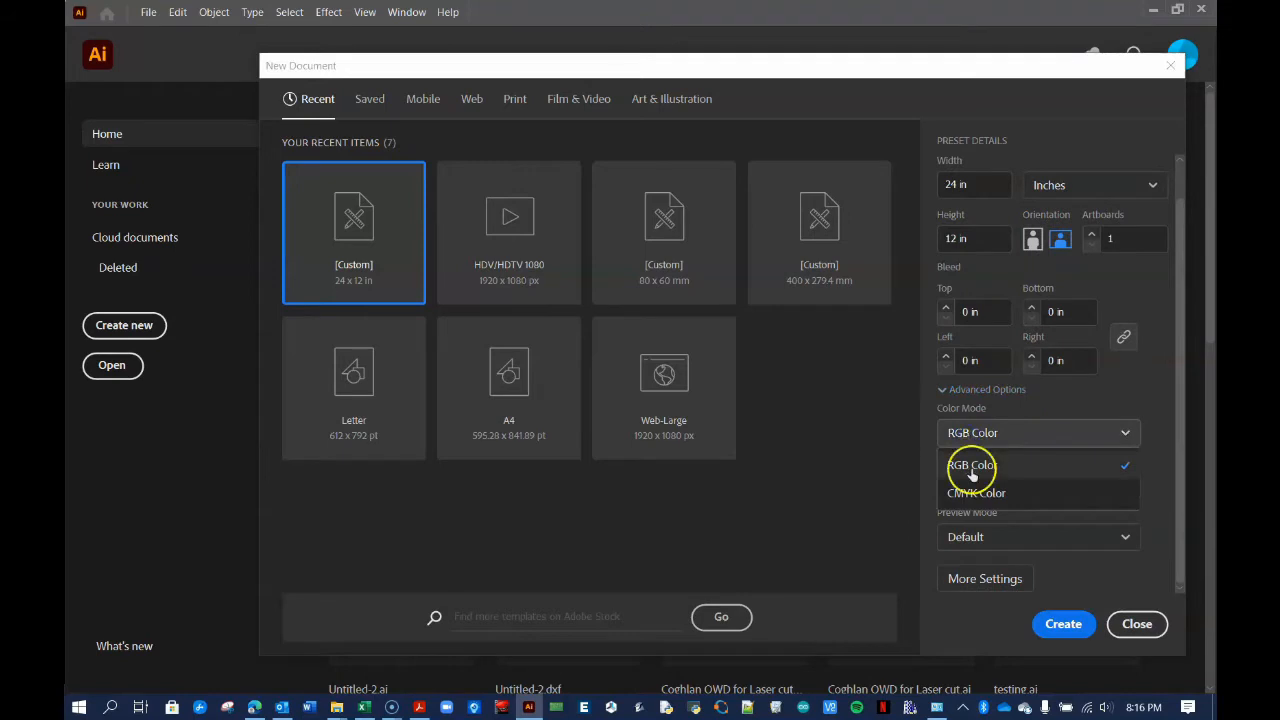
{"action": "left_click", "coordinate": [971, 466]}
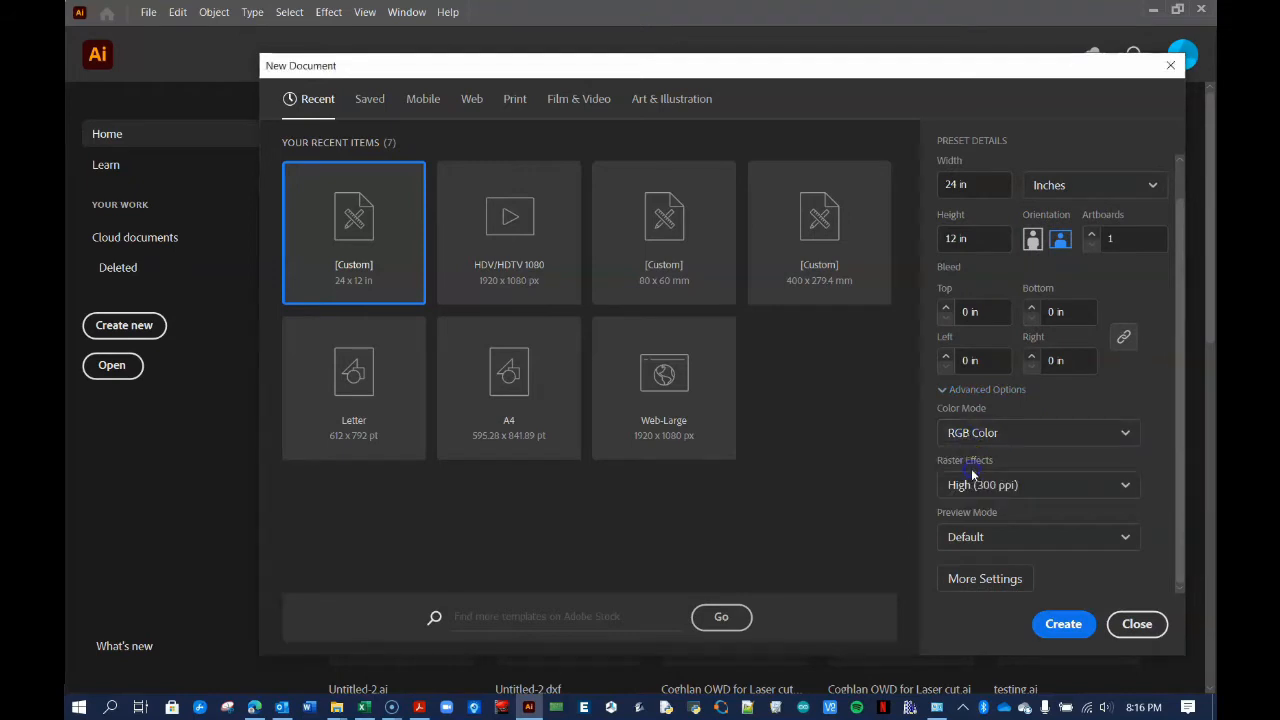
{"action": "left_click", "coordinate": [1112, 625]}
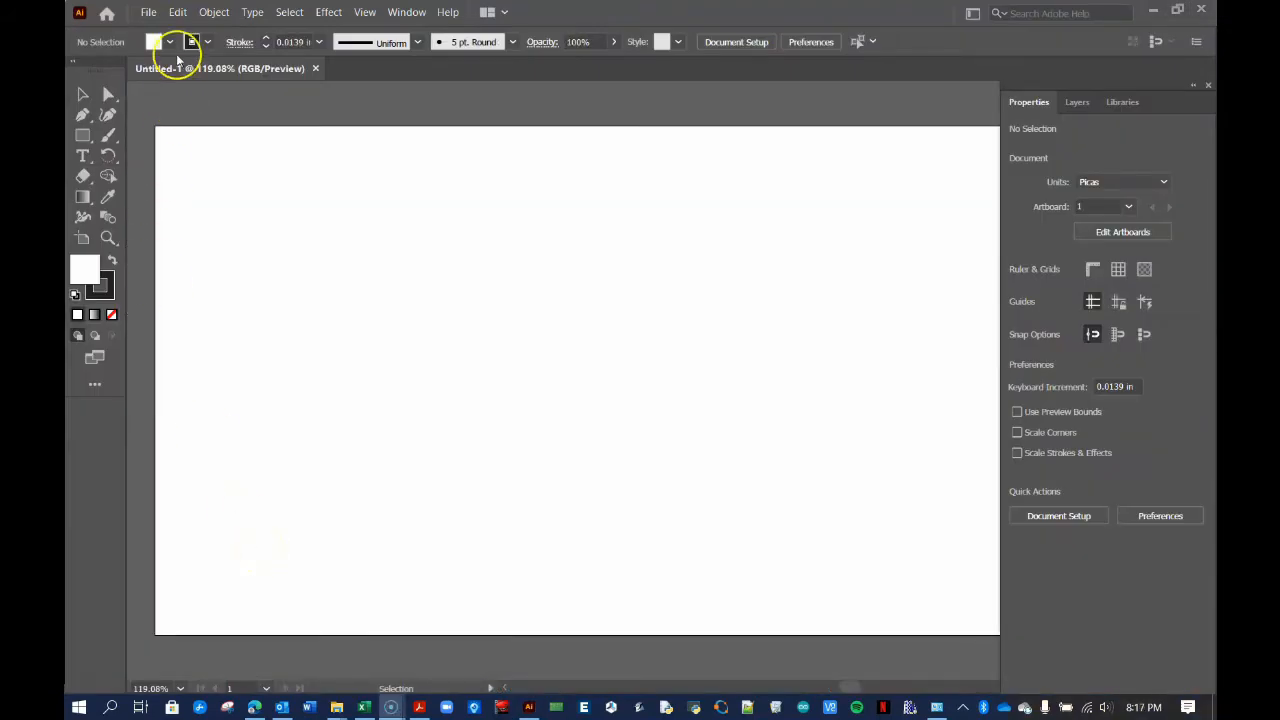
Set the General unit to Inches in Edit > Preferences > Units
{"action": "left_click", "coordinate": [177, 12]}
{"action": "mouse_move", "coordinate": [386, 486]}
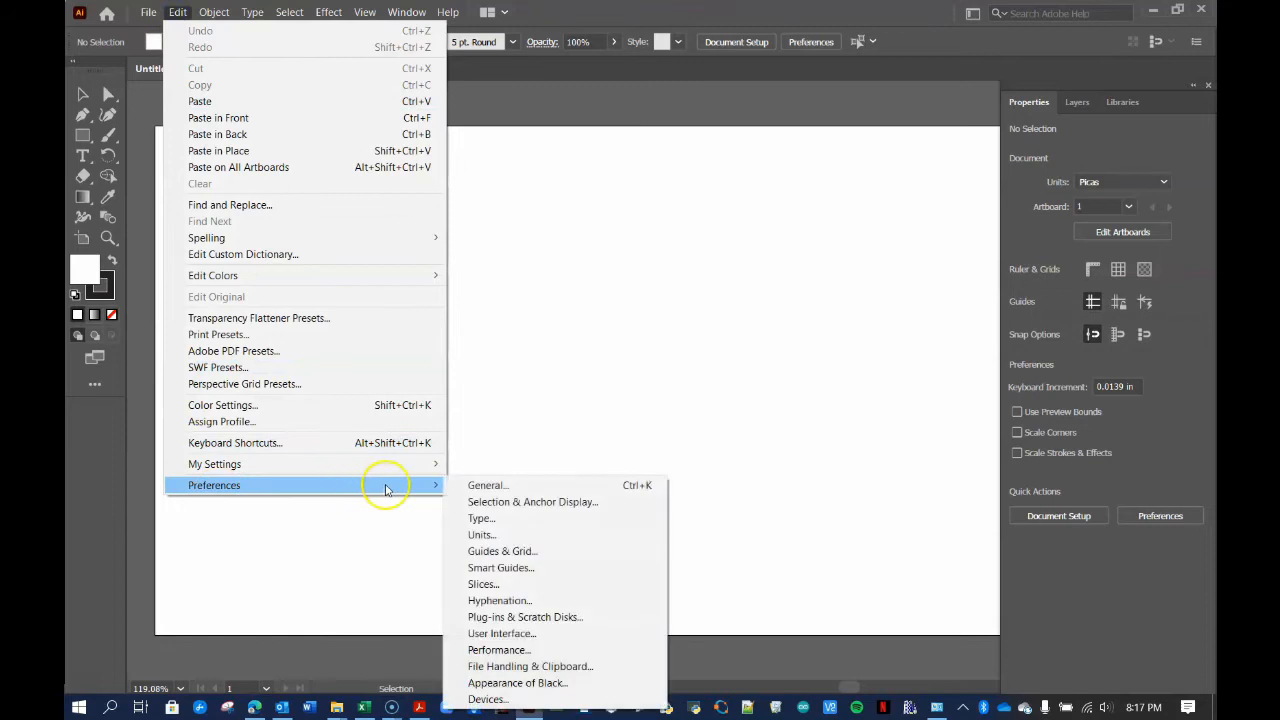
{"action": "left_click", "coordinate": [481, 534]}
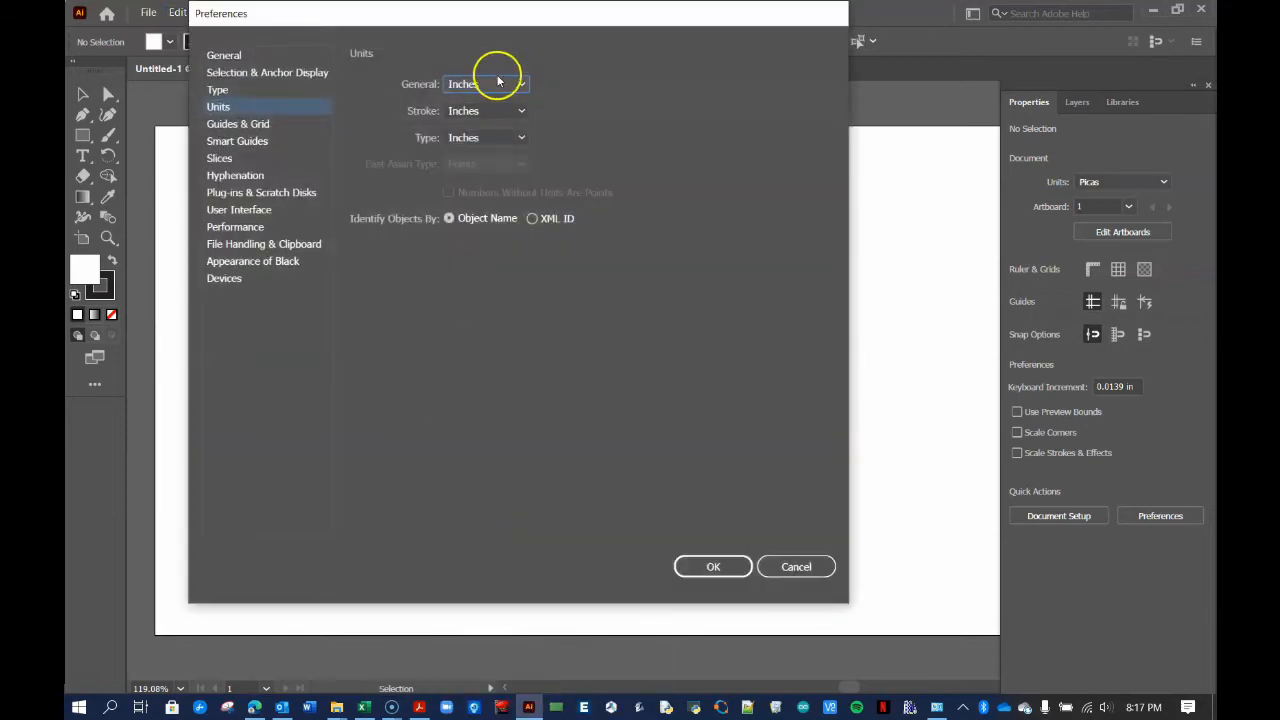
{"action": "left_click", "coordinate": [494, 84]}
{"action": "left_click", "coordinate": [492, 165]}
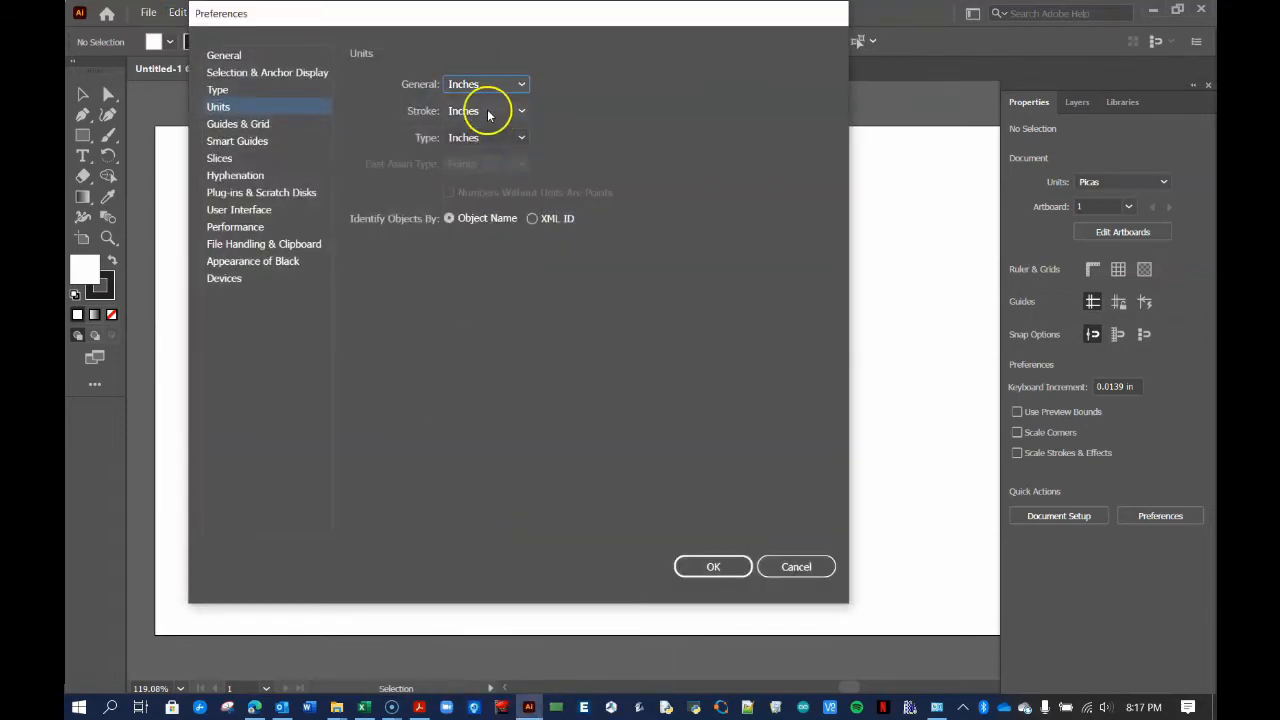
{"action": "left_click", "coordinate": [710, 563]}
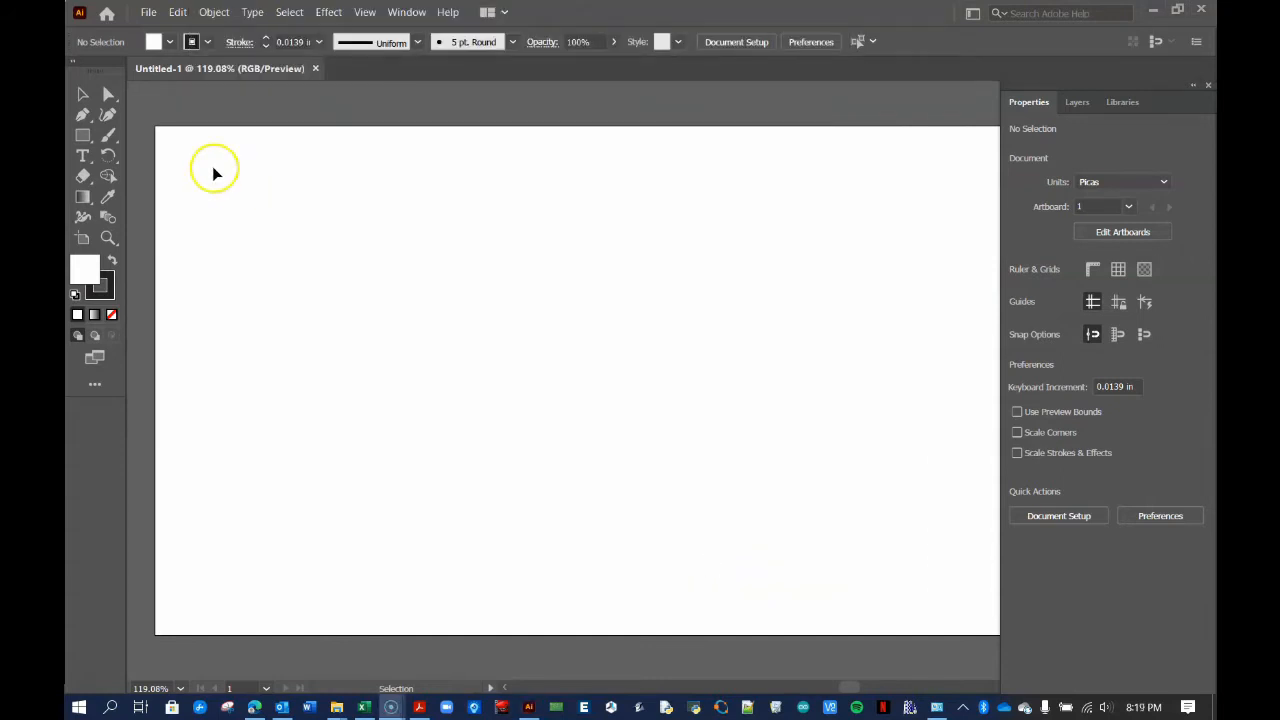
Place diver 1.JPG near the top left of the artboard
{"action": "left_click", "coordinate": [150, 13]}
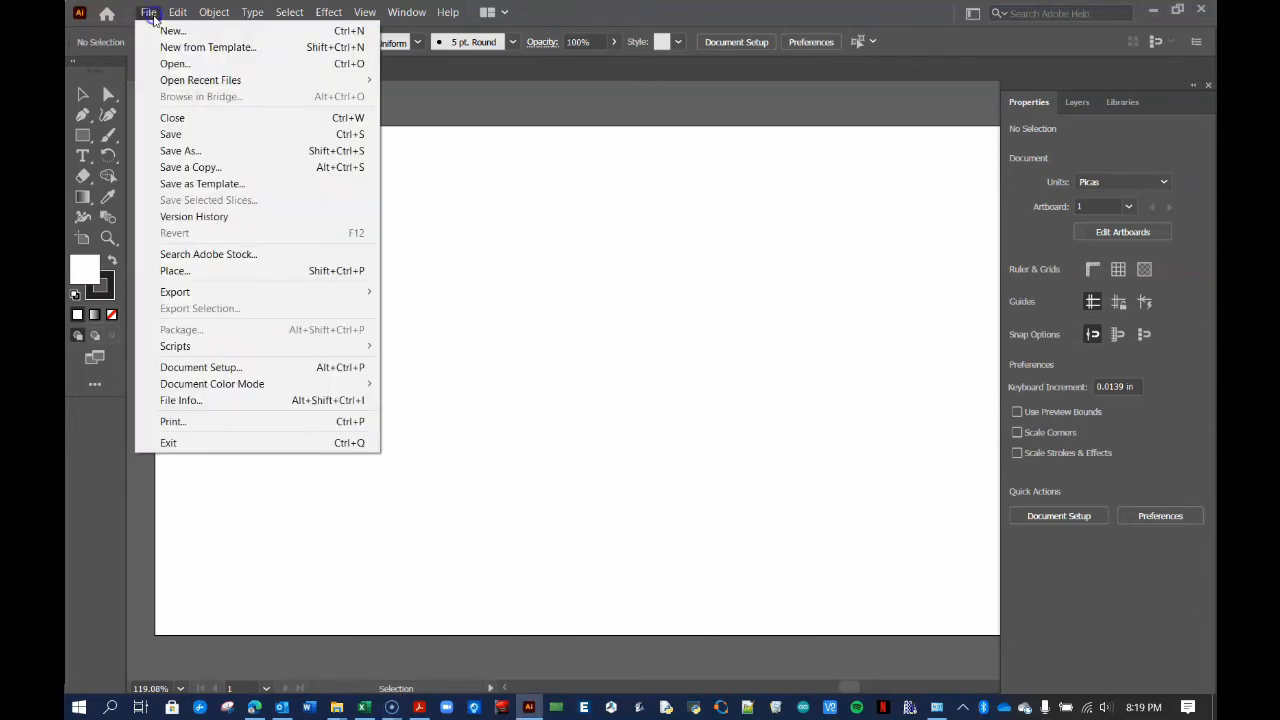
{"action": "left_click", "coordinate": [199, 268]}
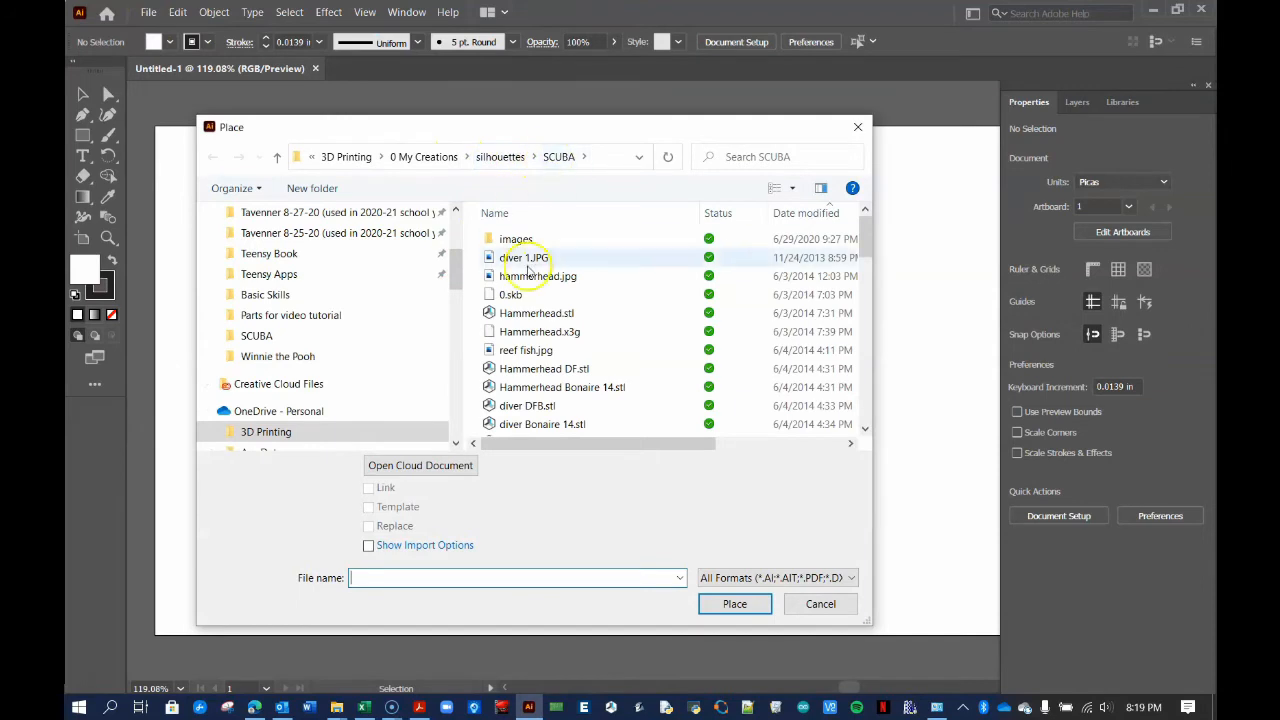
{"action": "left_click", "coordinate": [525, 259]}
{"action": "left_click", "coordinate": [735, 604]}
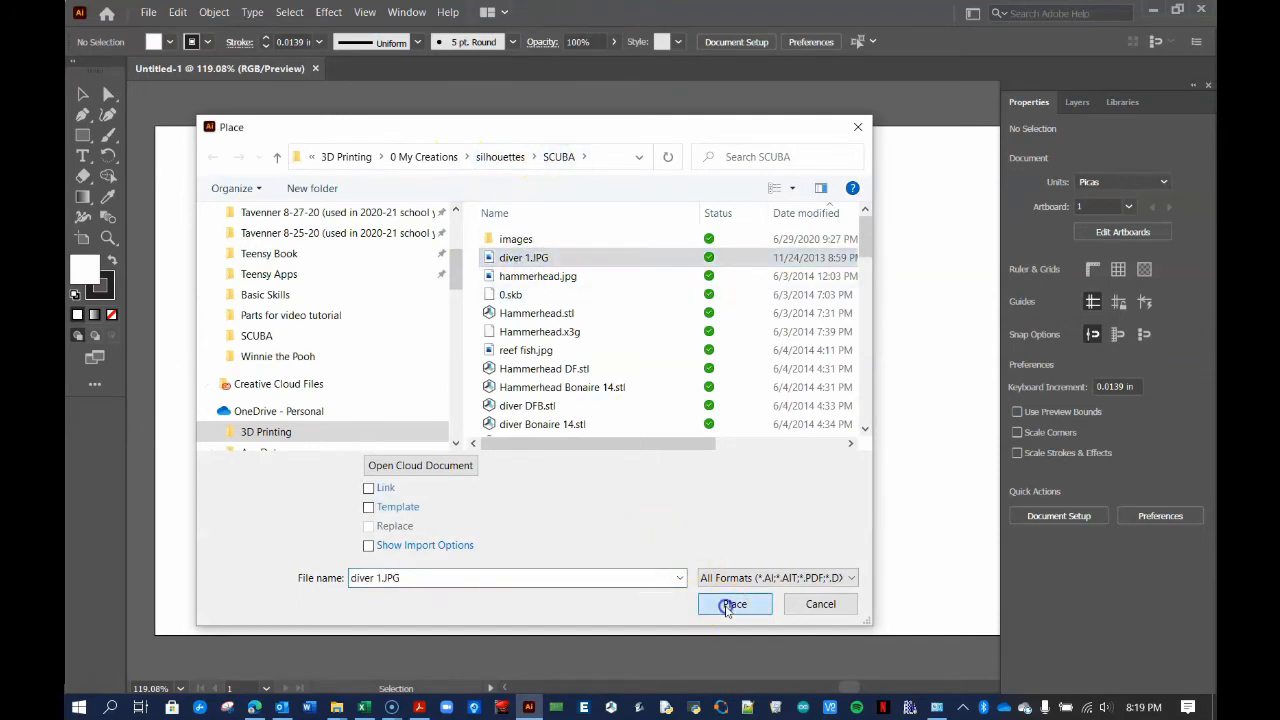
{"action": "left_click_drag", "start_coordinate": [218, 187], "coordinate": [430, 297]}
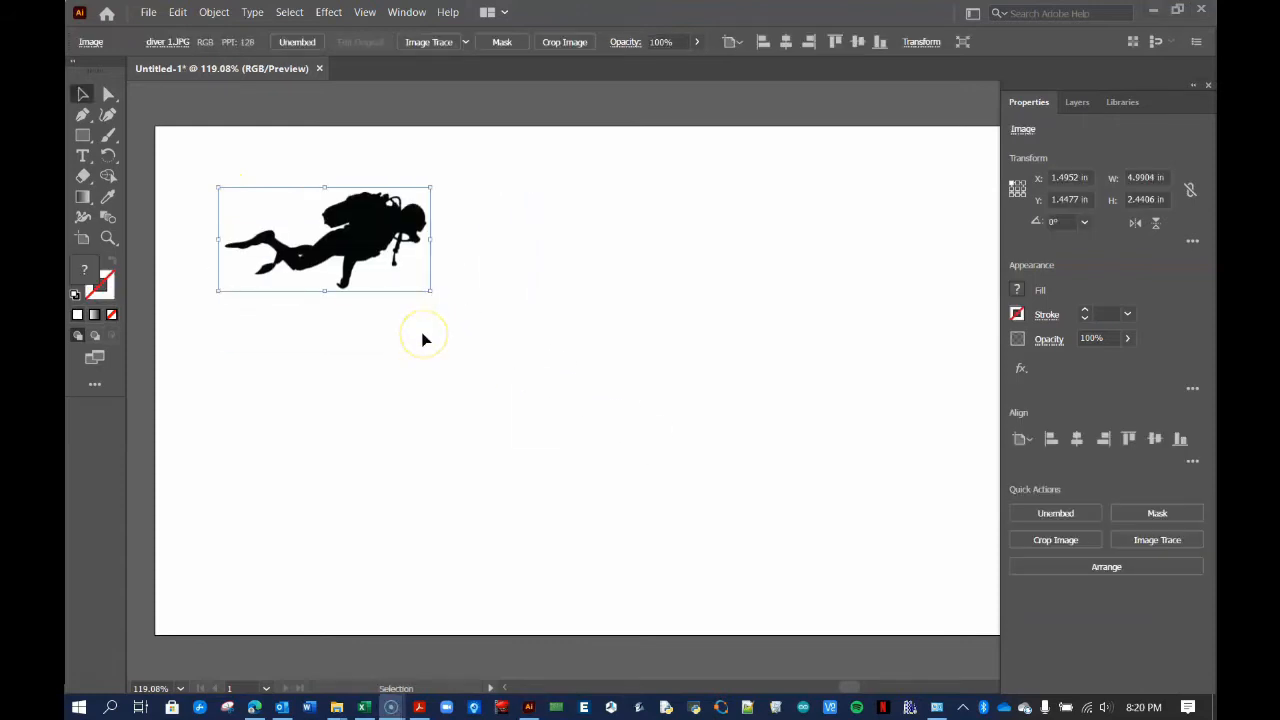
Link width and height proportions and set the image width to 4.5 in
{"action": "left_click", "coordinate": [1140, 177]}
{"action": "left_click", "coordinate": [1190, 192]}
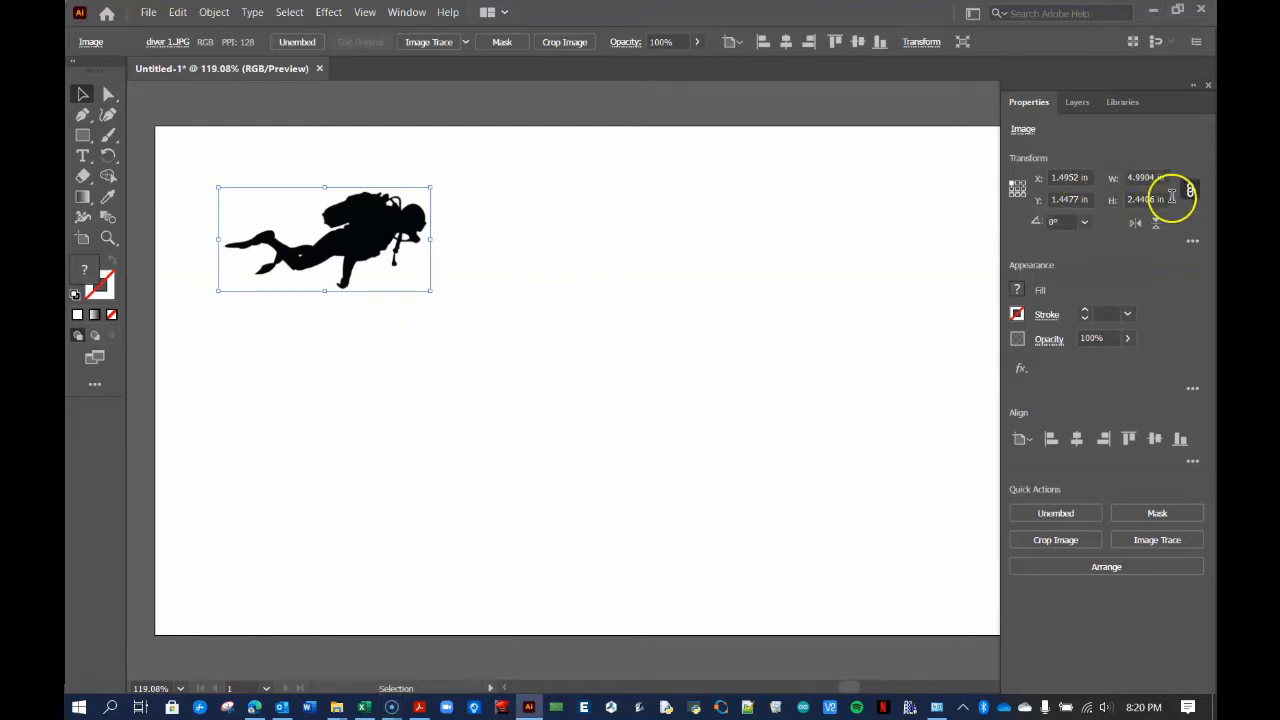
{"action": "left_click", "coordinate": [1145, 199]}
{"action": "left_click", "coordinate": [1142, 176]}
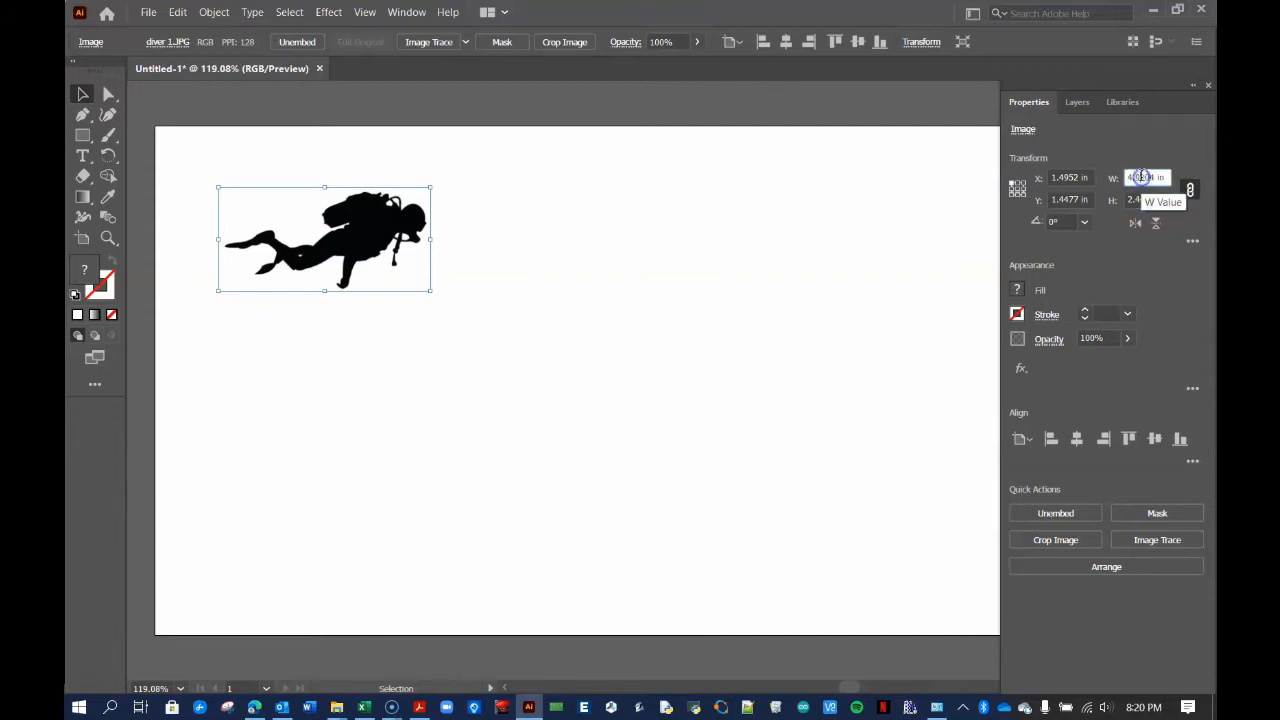
{"action": "left_click_drag", "start_coordinate": [1158, 178], "coordinate": [1124, 180]}
{"action": "double_click", "coordinate": [1134, 177]}
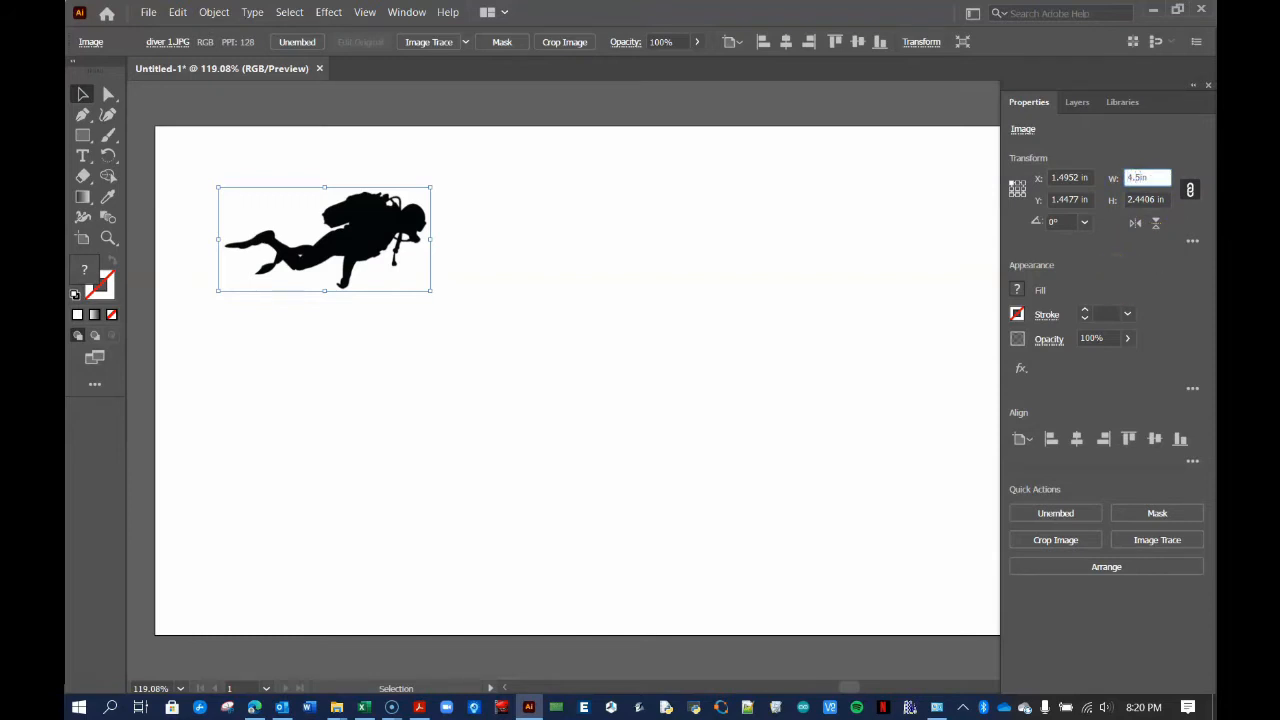
{"action": "key", "text": "Return"}
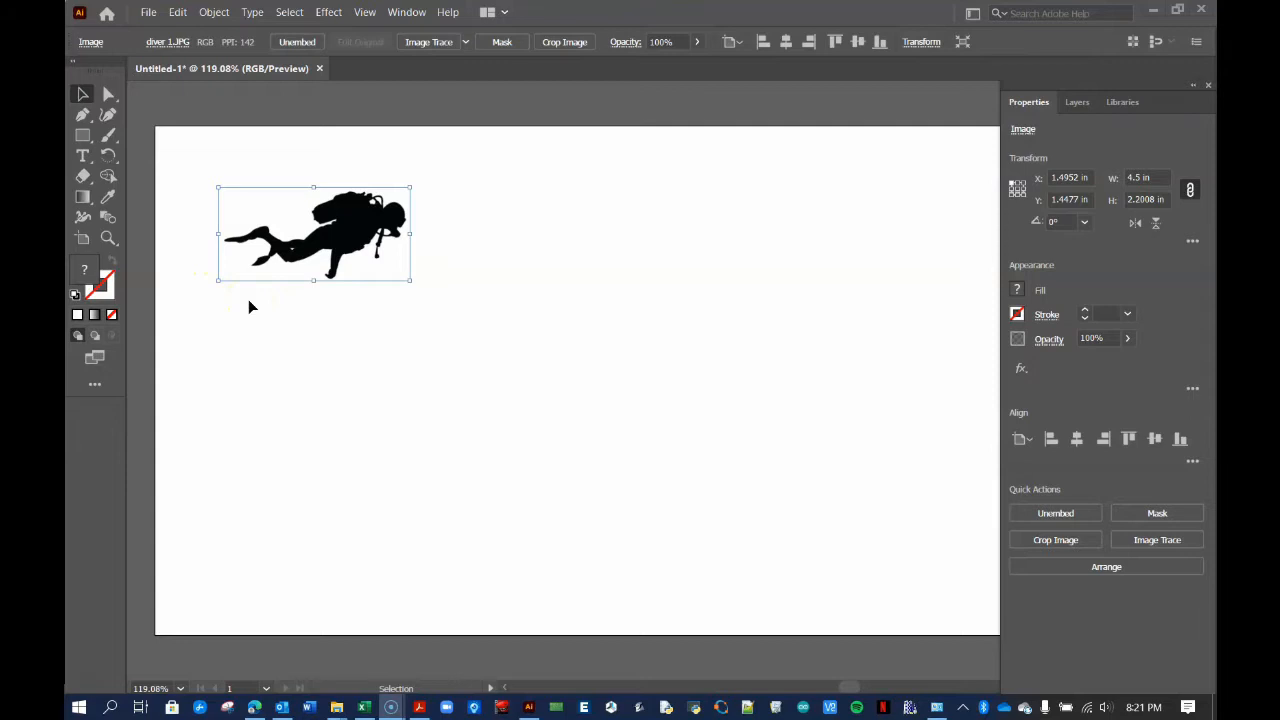
{"action": "left_click", "coordinate": [107, 239]}
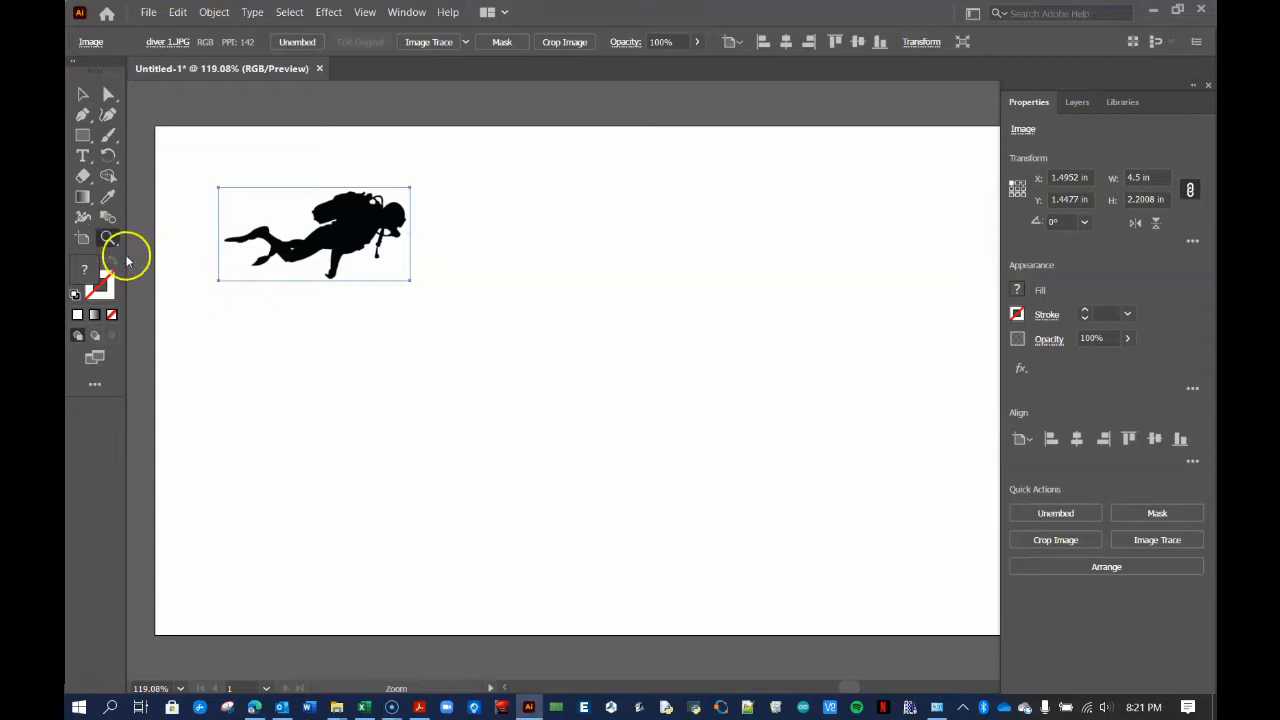
{"action": "left_click_drag", "start_coordinate": [254, 200], "coordinate": [522, 430]}
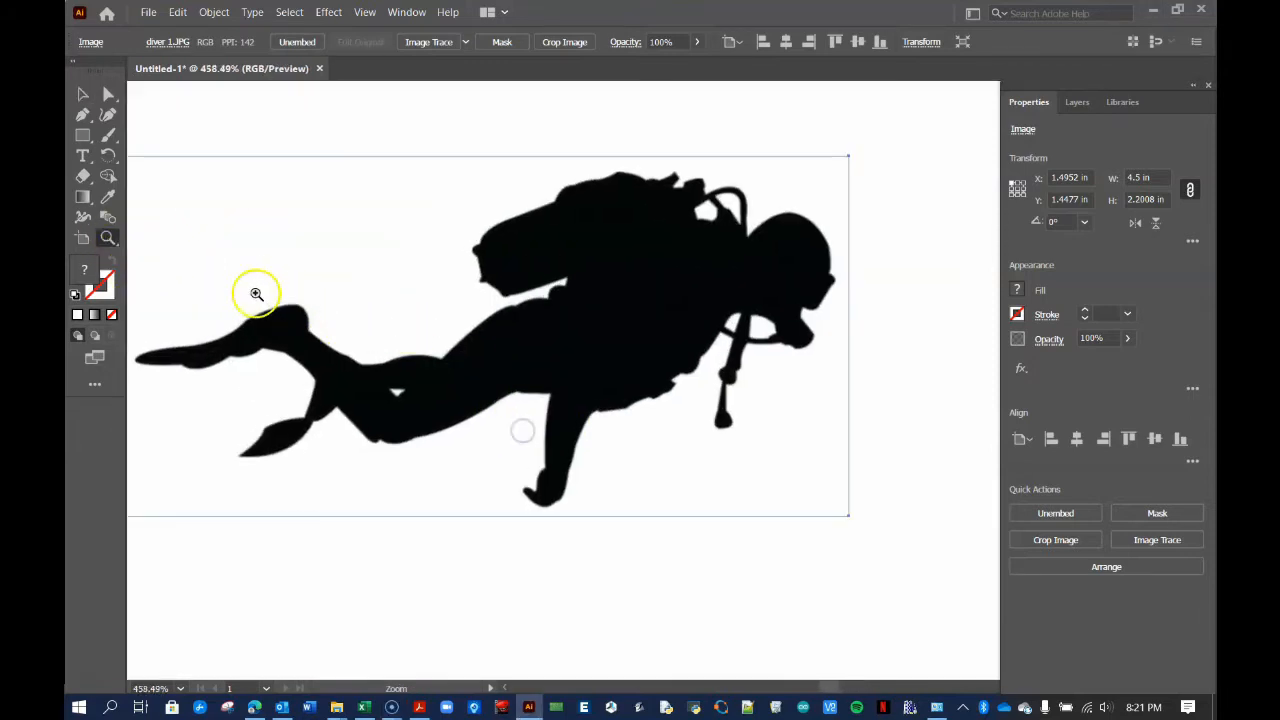
{"action": "left_click_drag", "start_coordinate": [258, 293], "coordinate": [446, 522]}
{"action": "left_click_drag", "start_coordinate": [324, 340], "coordinate": [497, 616]}
{"action": "left_click", "coordinate": [497, 616], "text": "alt"}
{"action": "left_click", "coordinate": [509, 591], "text": "alt"}
{"action": "left_click", "coordinate": [381, 318], "text": "alt"}
{"action": "left_click_drag", "start_coordinate": [690, 513], "coordinate": [494, 360]}
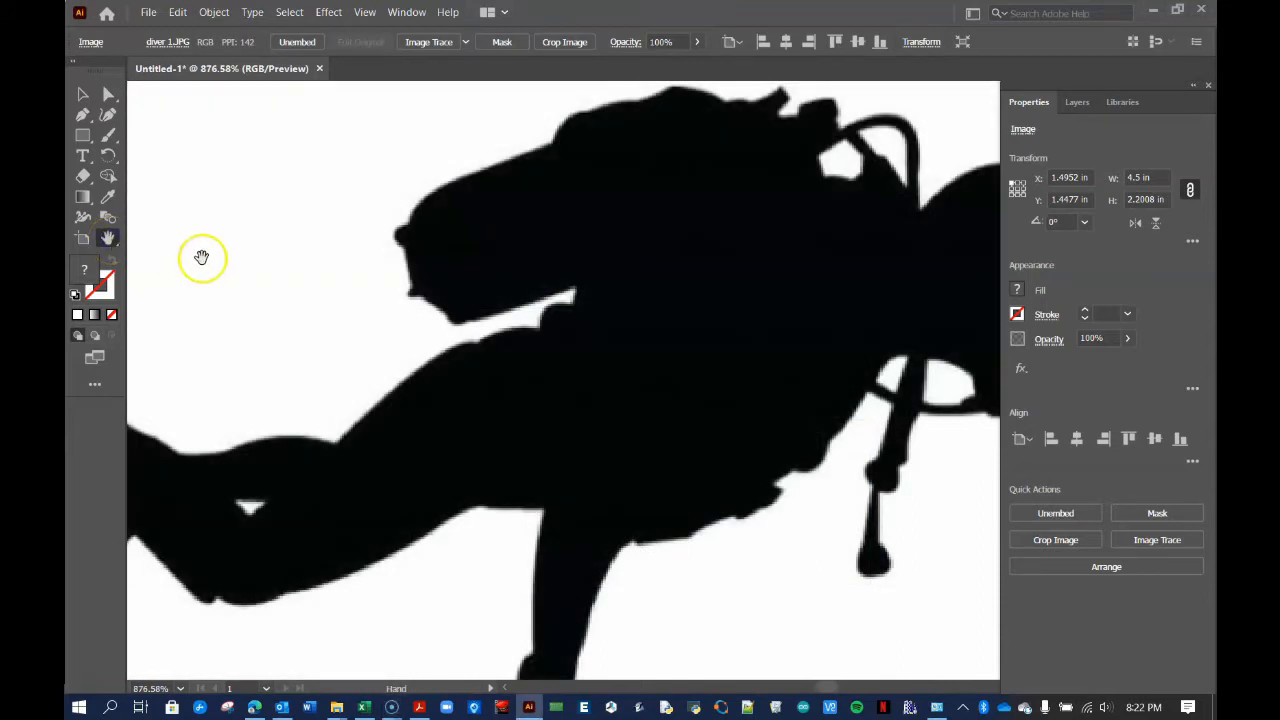
{"action": "left_click_drag", "start_coordinate": [108, 237], "coordinate": [185, 242]}
{"action": "left_click_drag", "start_coordinate": [466, 304], "coordinate": [537, 369]}
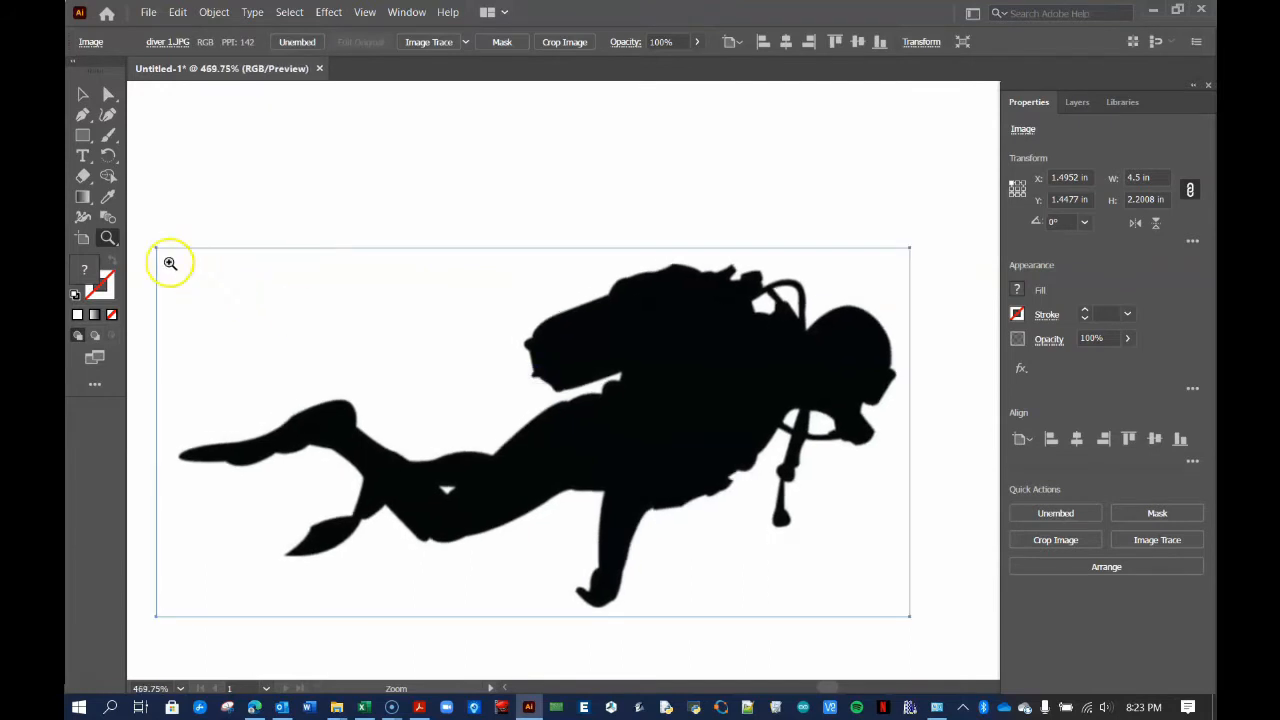
{"action": "left_click_drag", "start_coordinate": [107, 238], "coordinate": [163, 258]}
{"action": "left_click_drag", "start_coordinate": [523, 394], "coordinate": [524, 315]}
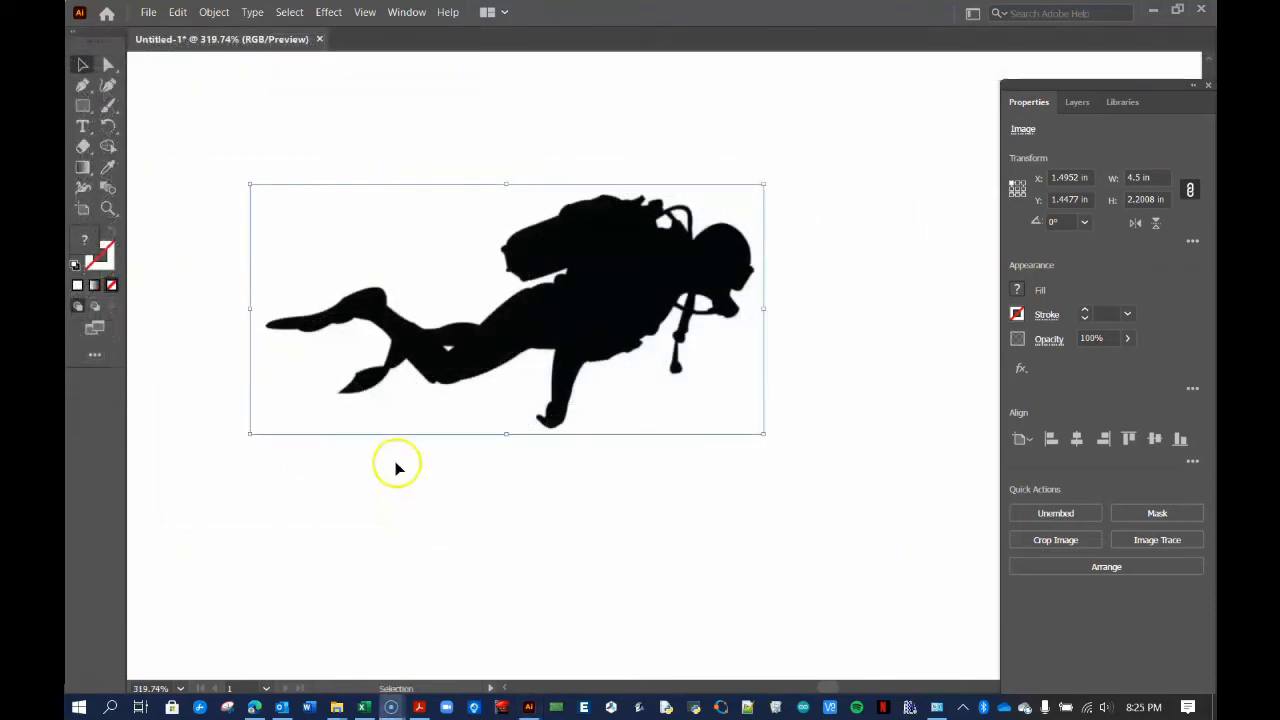
Restore the Control bar, trace the diver, and apply the Silhouettes preset in Image Trace
{"action": "left_click", "coordinate": [407, 12]}
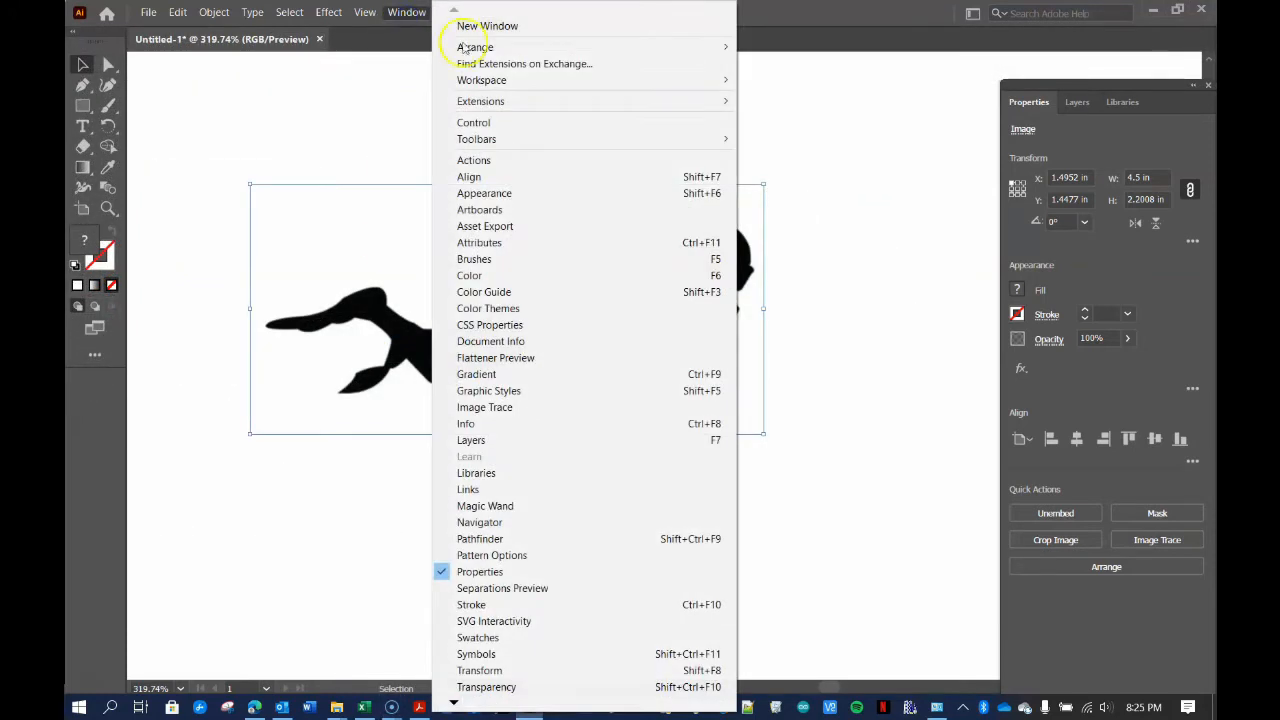
{"action": "left_click", "coordinate": [476, 123]}
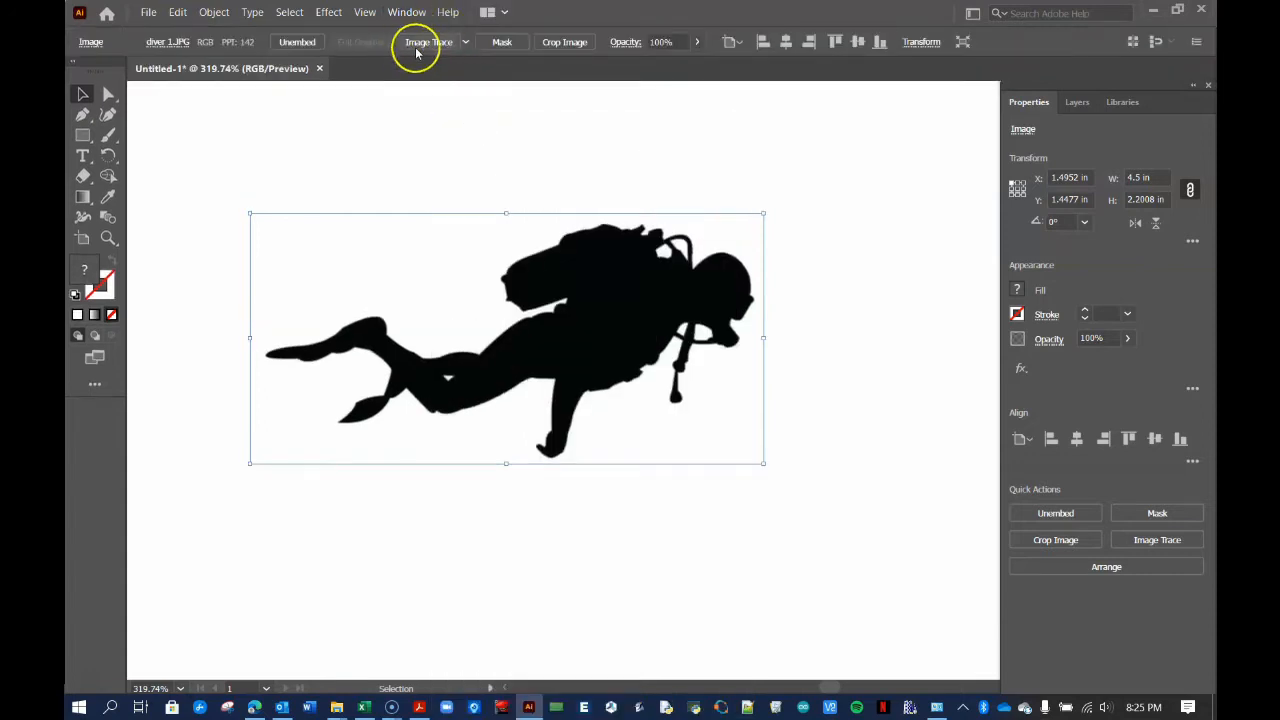
{"action": "left_click", "coordinate": [408, 52]}
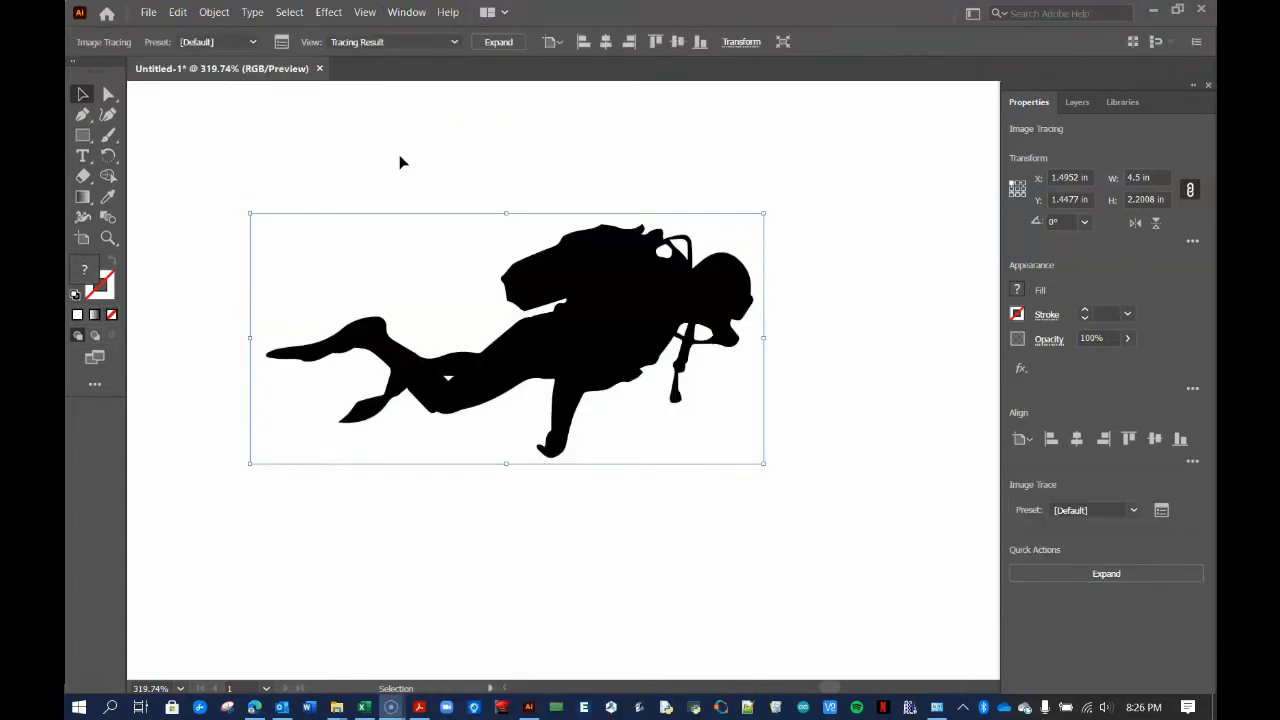
{"action": "left_click", "coordinate": [408, 13]}
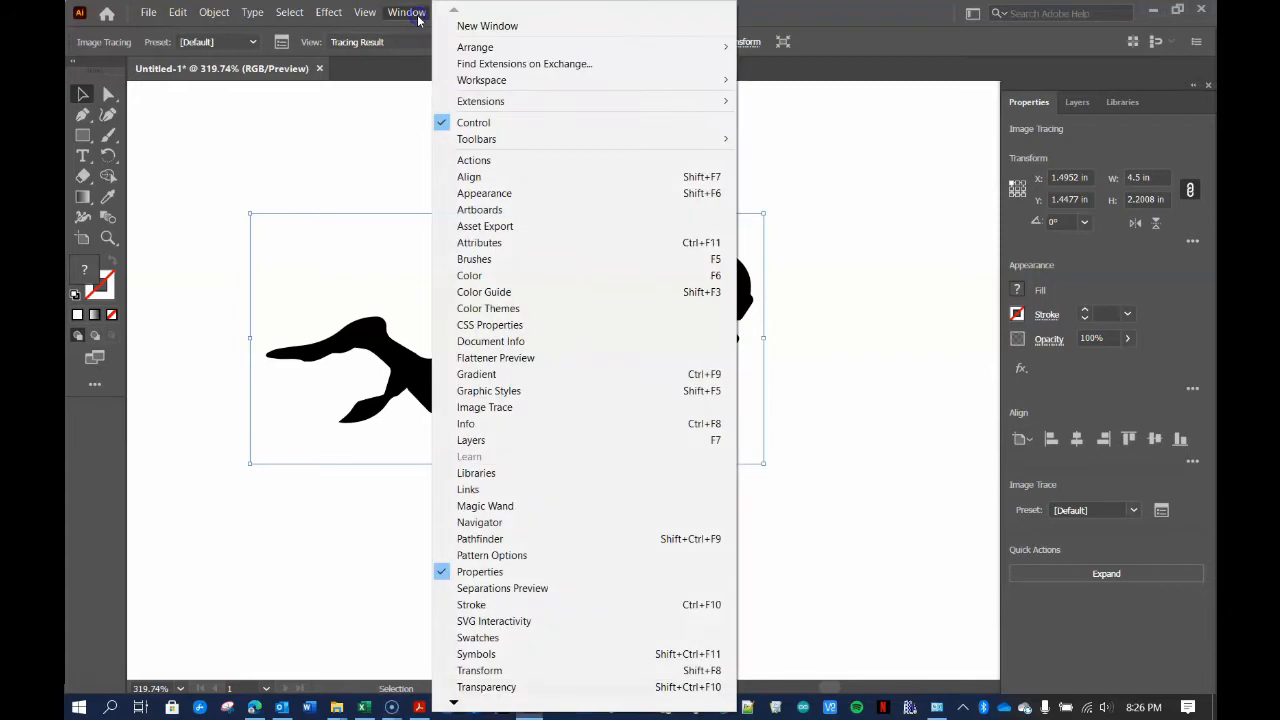
{"action": "left_click", "coordinate": [488, 406]}
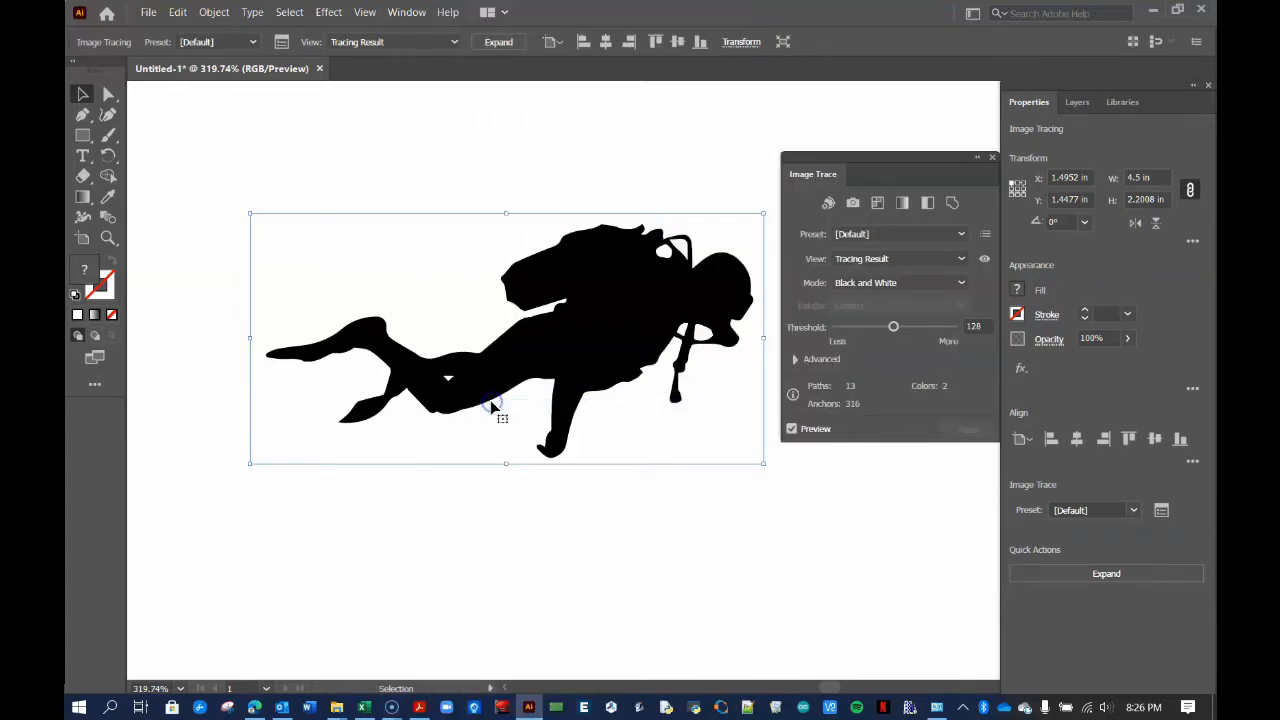
{"action": "mouse_move", "coordinate": [923, 157]}
{"action": "left_mouse_down"}
{"action": "mouse_move", "coordinate": [900, 177]}
{"action": "mouse_move", "coordinate": [910, 199]}
{"action": "left_mouse_up"}
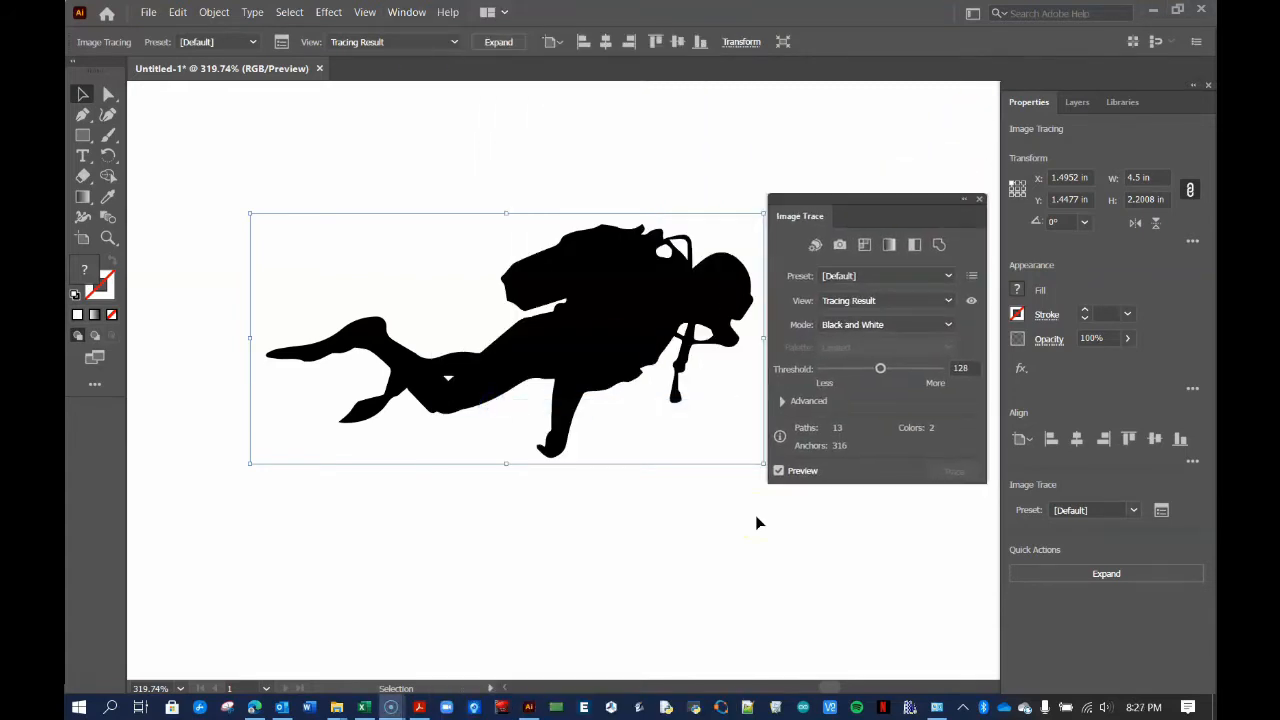
{"action": "left_click", "coordinate": [863, 276]}
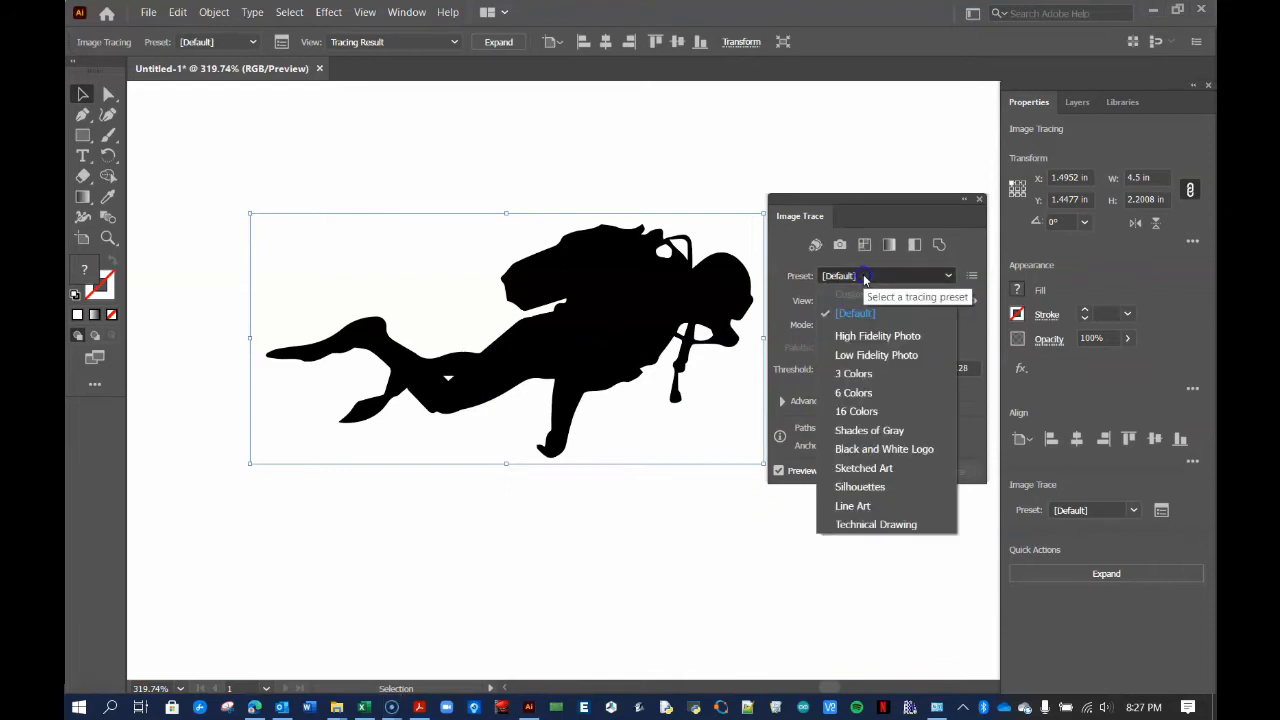
{"action": "left_click", "coordinate": [866, 488]}
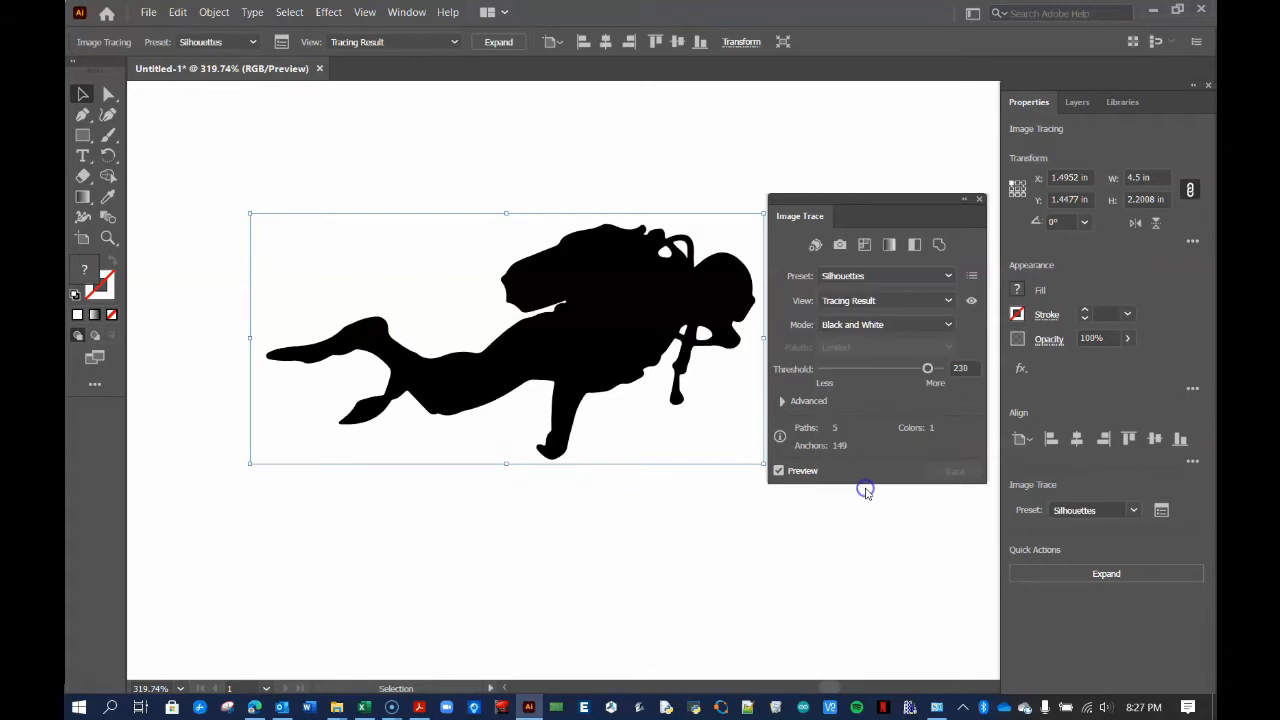
Compare the trace view modes and settle on Outlines
{"action": "left_click", "coordinate": [880, 301]}
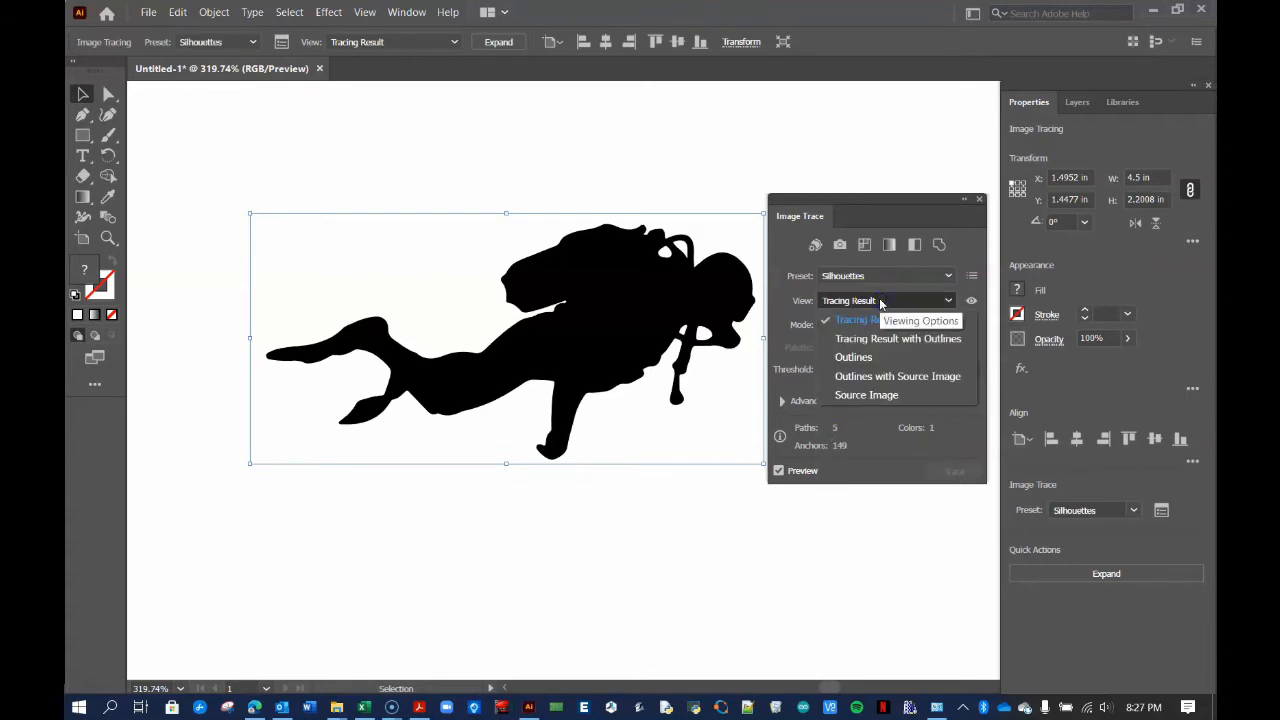
{"action": "left_click", "coordinate": [877, 333]}
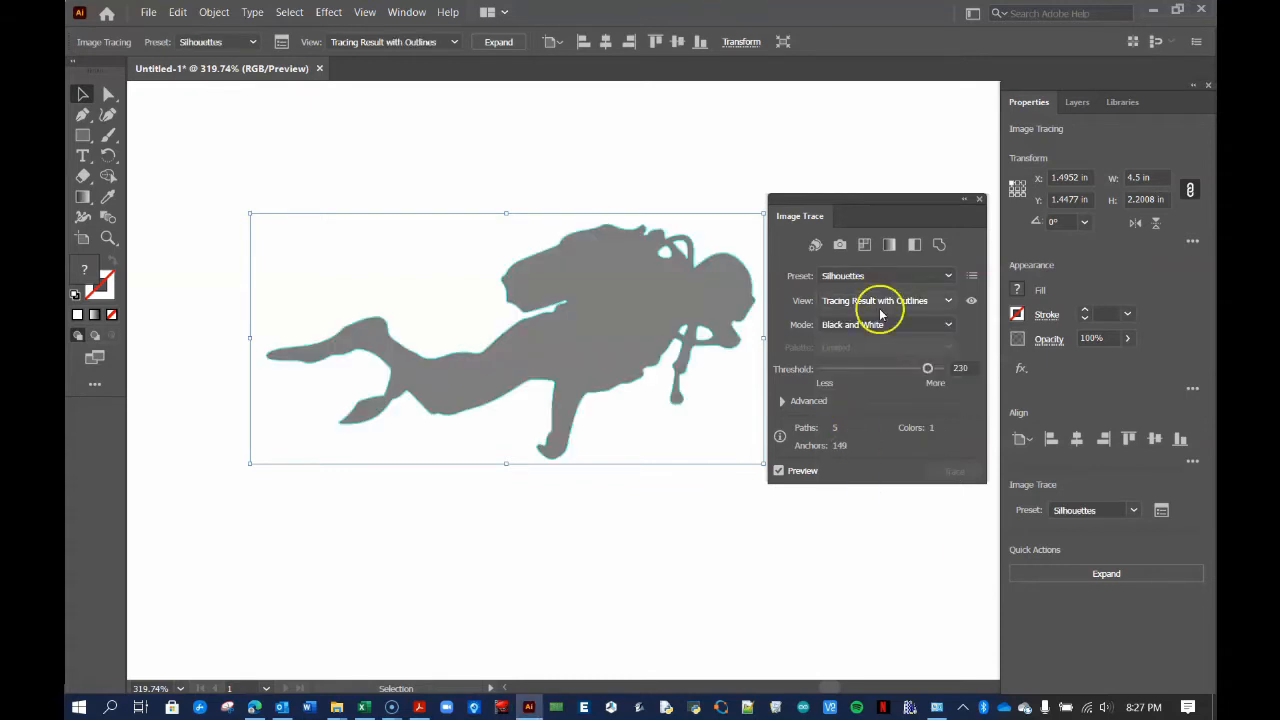
{"action": "left_click", "coordinate": [884, 301]}
{"action": "left_click", "coordinate": [857, 354]}
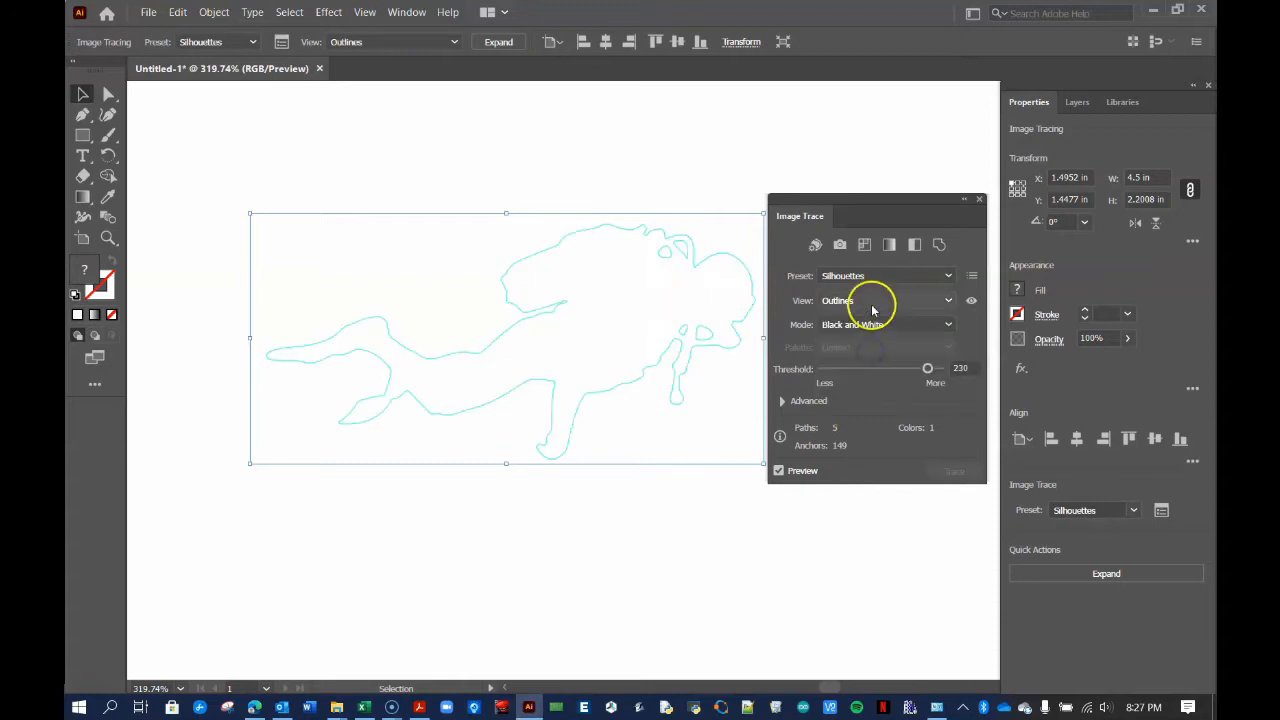
{"action": "left_click", "coordinate": [870, 303]}
{"action": "left_click", "coordinate": [868, 373]}
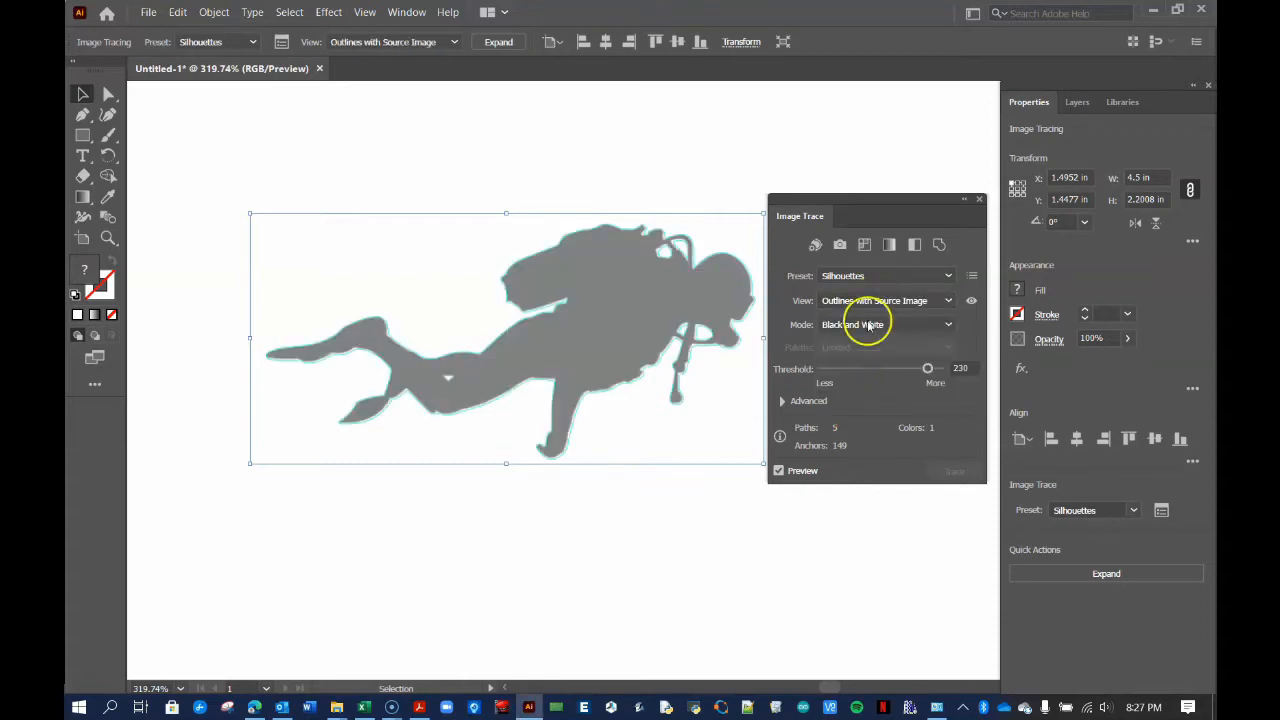
{"action": "left_click", "coordinate": [868, 301]}
{"action": "left_click", "coordinate": [864, 397]}
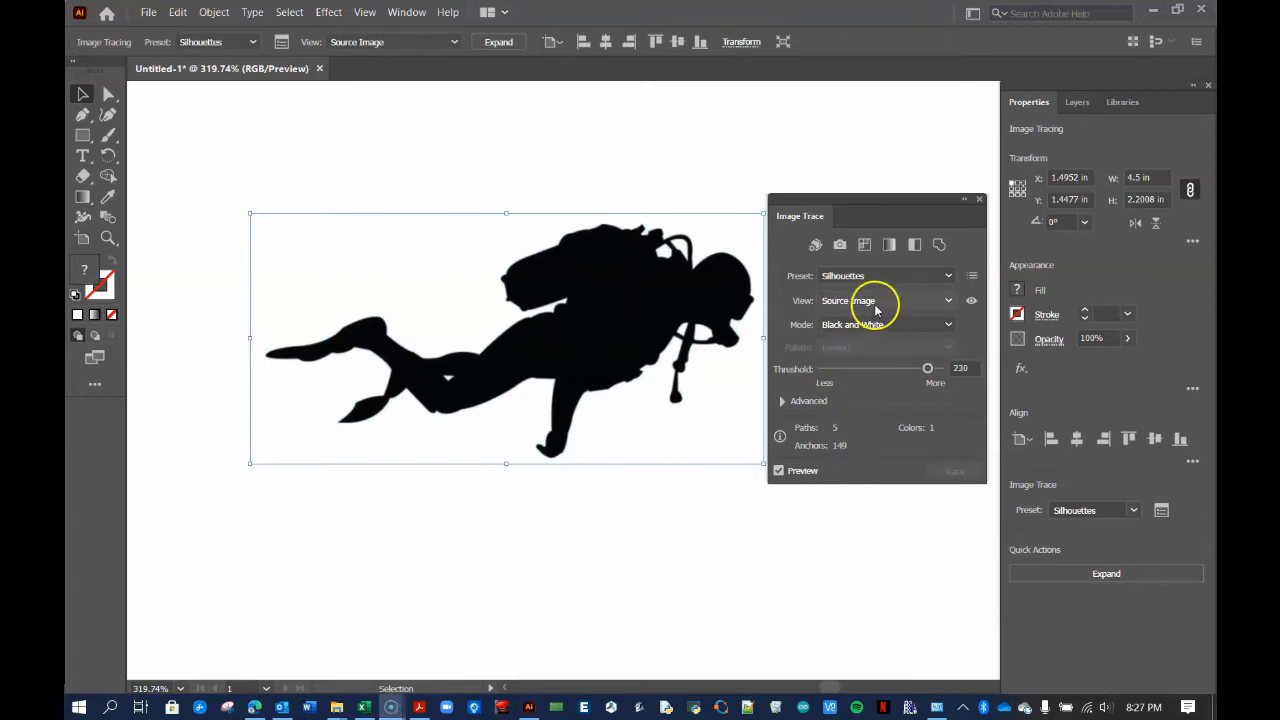
{"action": "left_click", "coordinate": [875, 303]}
{"action": "left_click", "coordinate": [864, 357]}
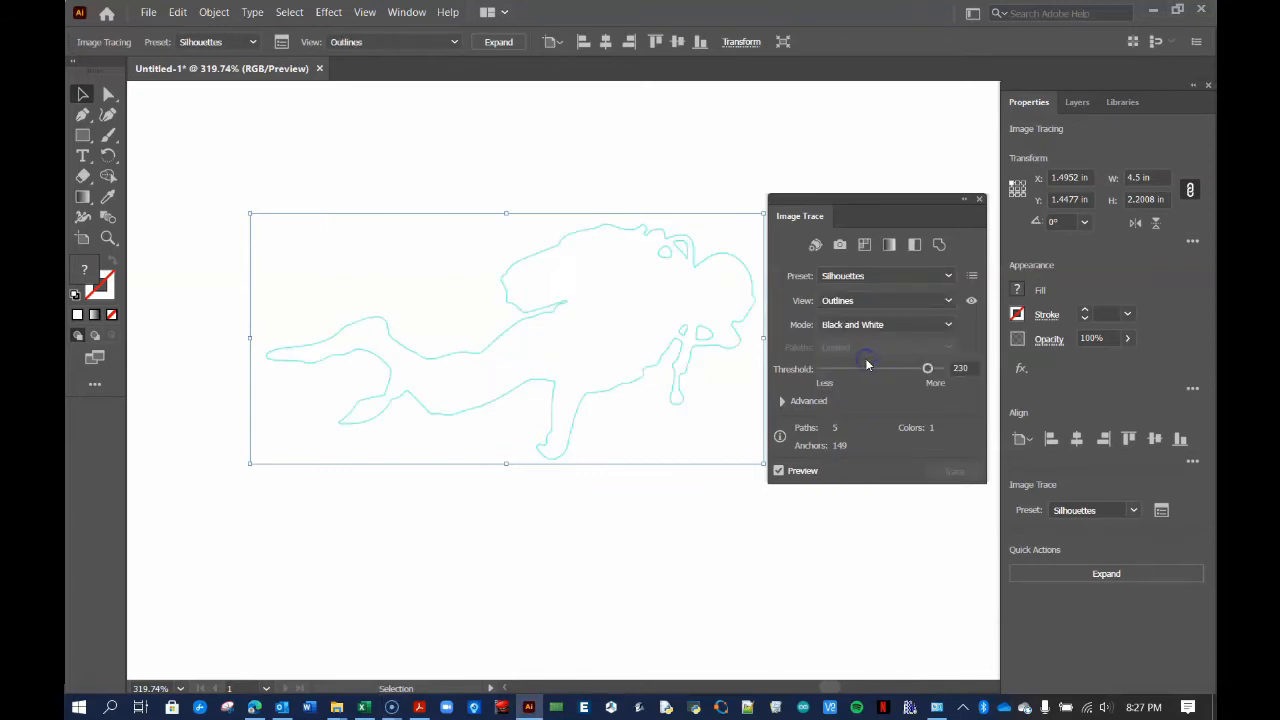
Test the threshold, set it to 226, and reveal the Advanced trace settings
{"action": "left_click_drag", "start_coordinate": [928, 369], "coordinate": [895, 371]}
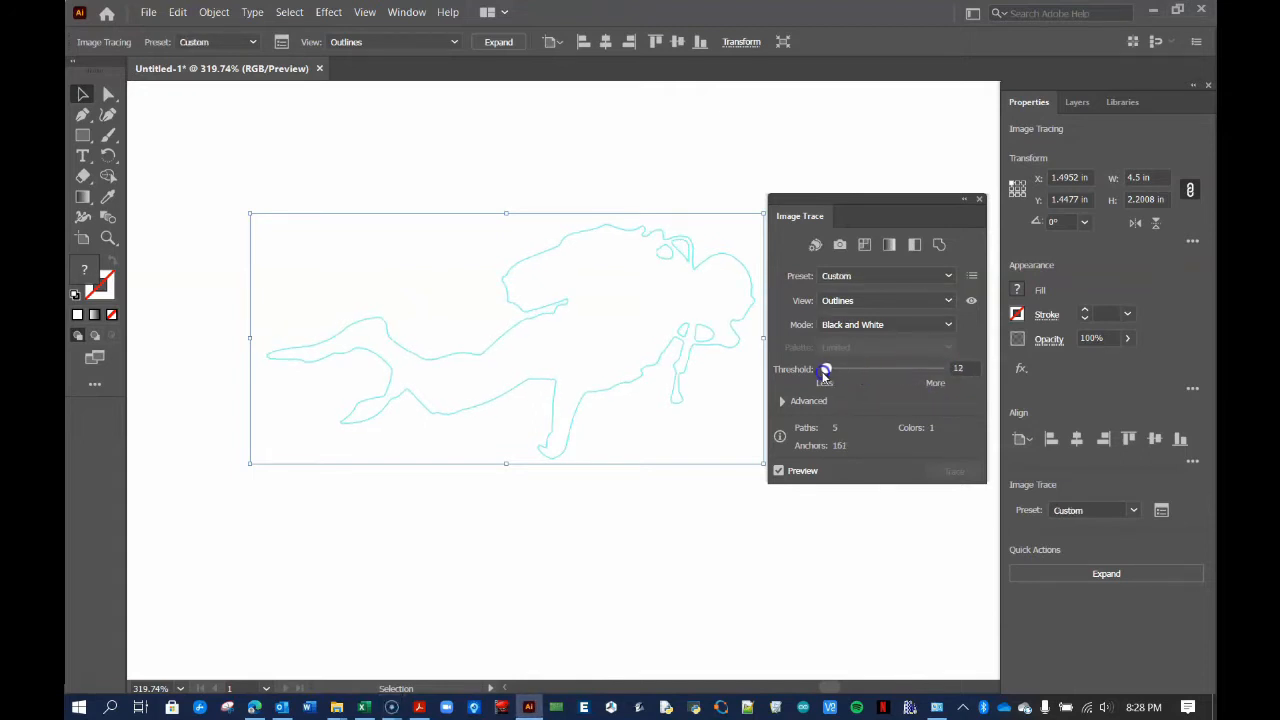
{"action": "left_click_drag", "start_coordinate": [818, 371], "coordinate": [828, 375]}
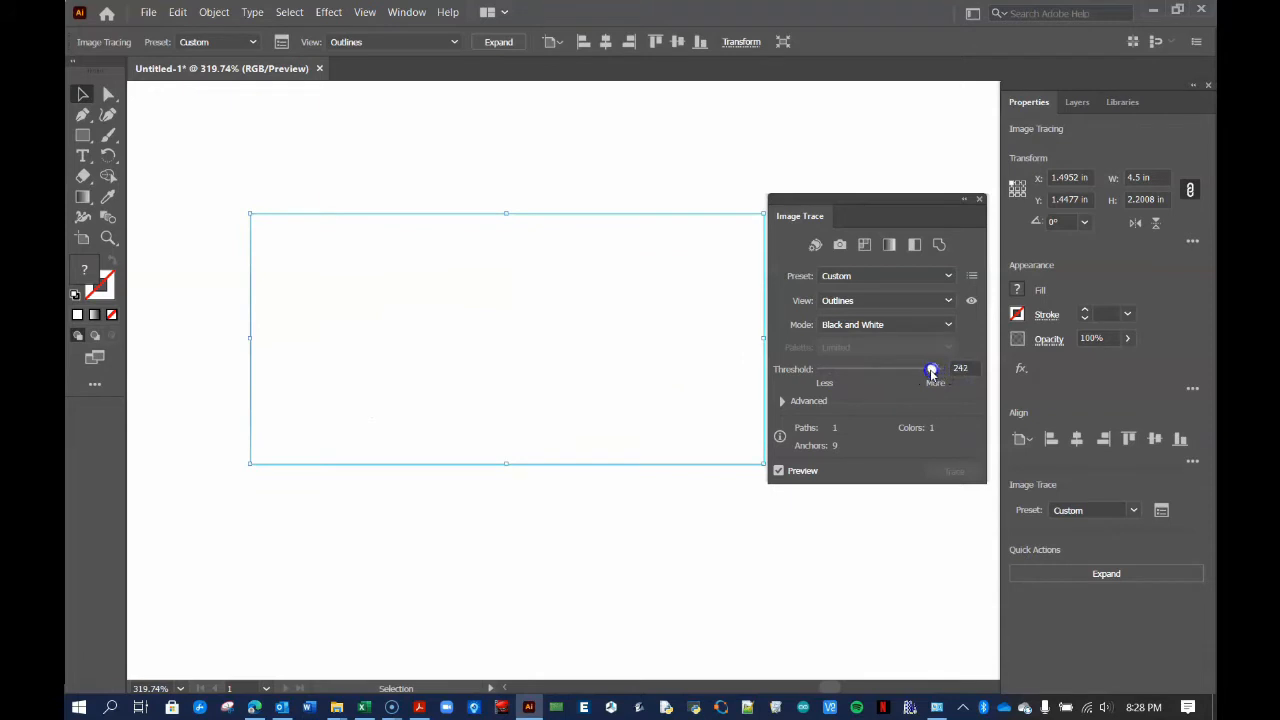
{"action": "left_click_drag", "start_coordinate": [921, 375], "coordinate": [926, 372]}
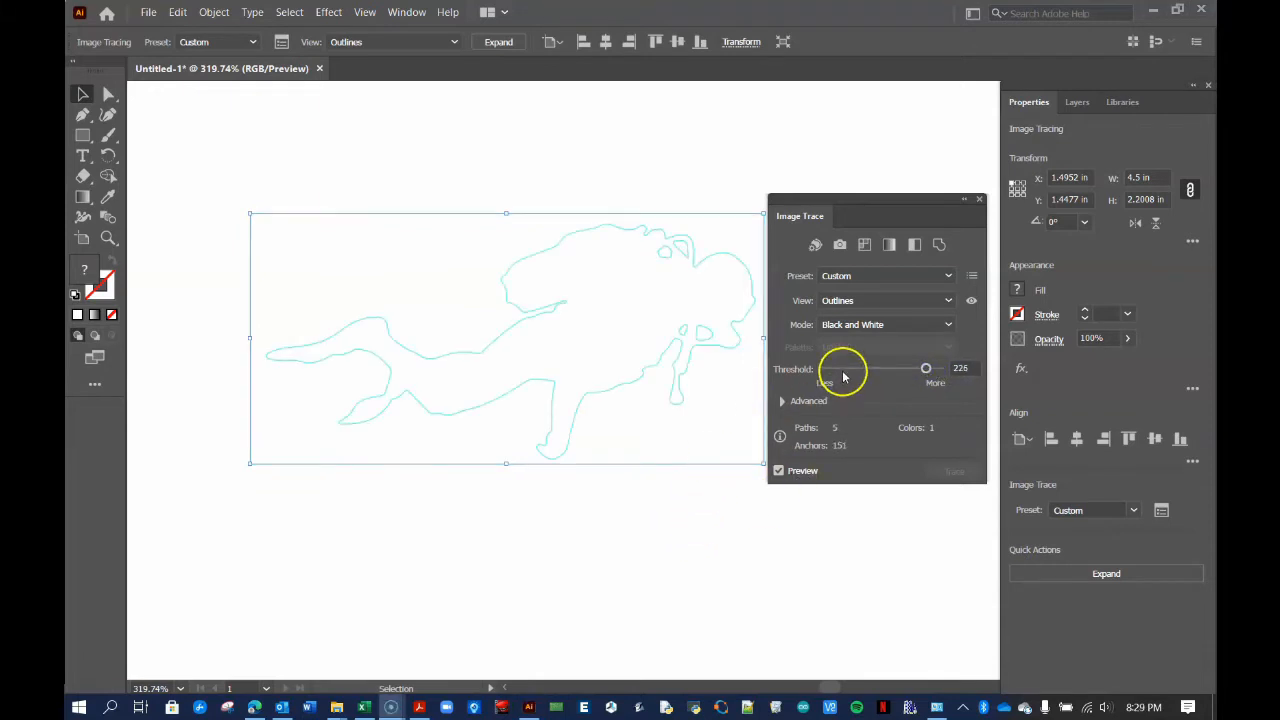
{"action": "left_click", "coordinate": [782, 401]}
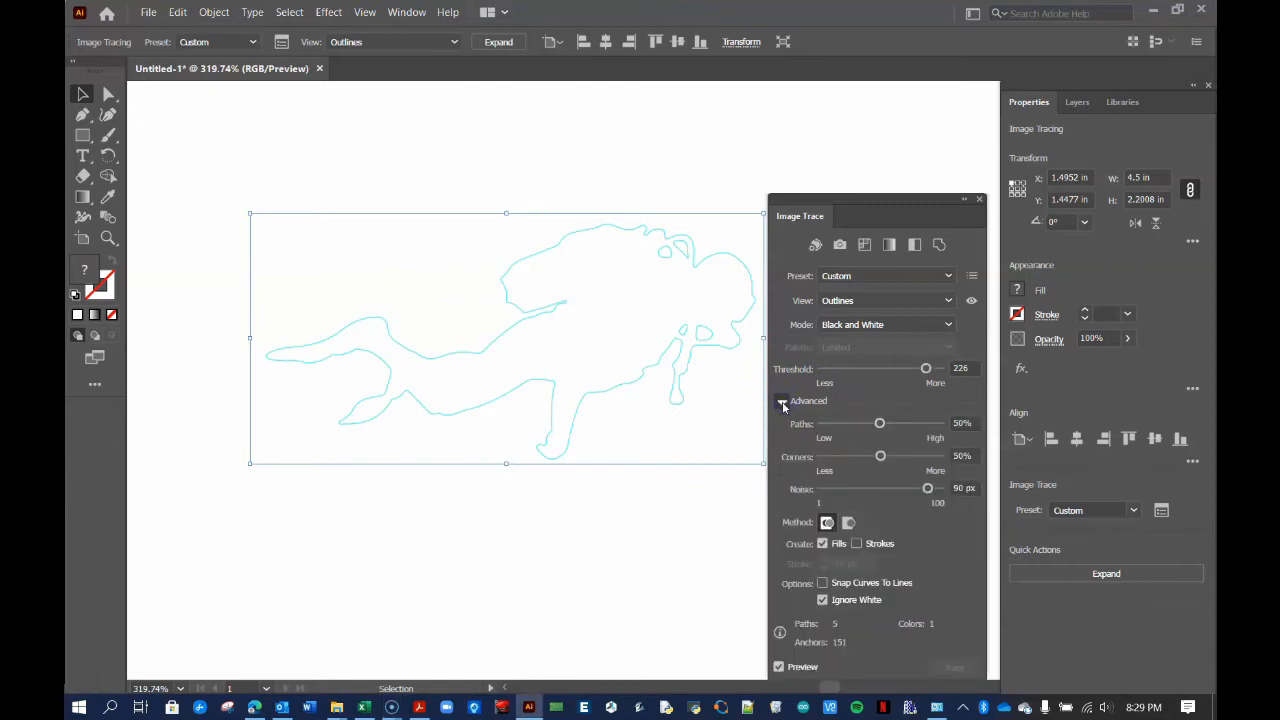
Try different Paths and Corners values, leaving both at 50%
{"action": "mouse_move", "coordinate": [857, 200]}
{"action": "left_mouse_down"}
{"action": "mouse_move", "coordinate": [843, 157]}
{"action": "mouse_move", "coordinate": [862, 146]}
{"action": "left_mouse_up"}
{"action": "left_click_drag", "start_coordinate": [881, 368], "coordinate": [824, 368]}
{"action": "left_click", "coordinate": [823, 368]}
{"action": "left_click_drag", "start_coordinate": [946, 374], "coordinate": [880, 366]}
{"action": "left_click", "coordinate": [882, 400]}
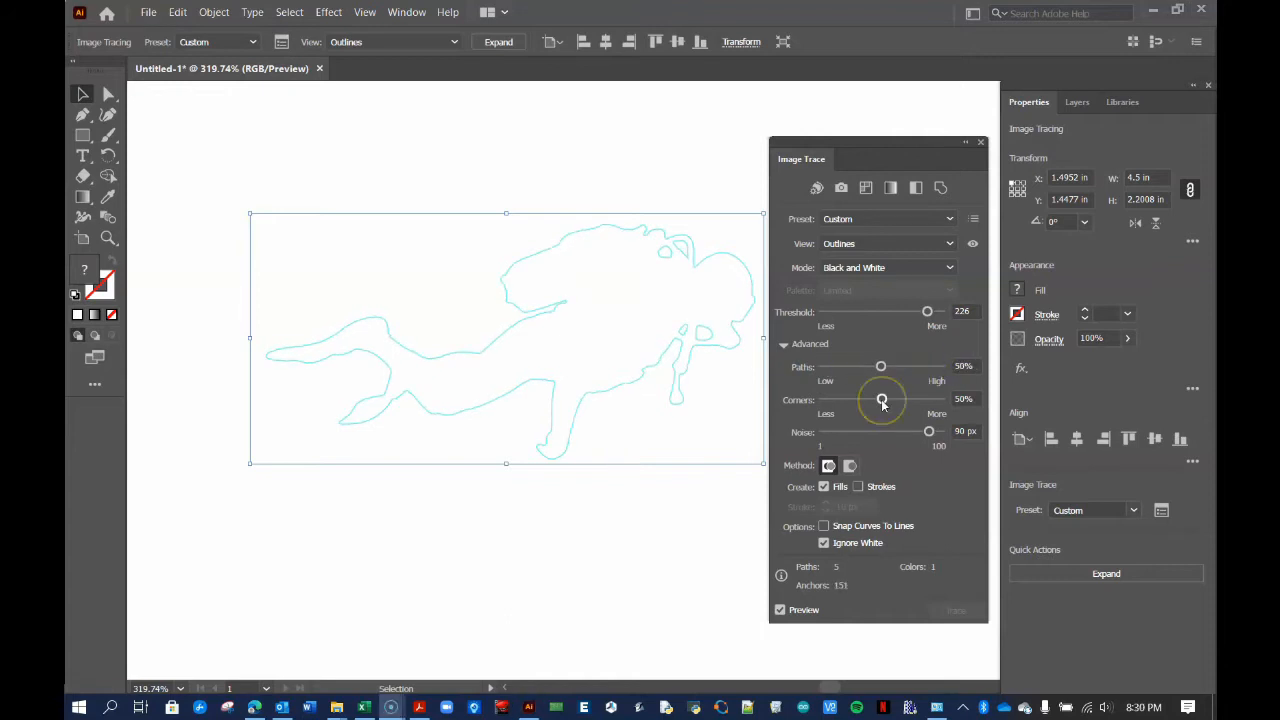
{"action": "left_click", "coordinate": [882, 401]}
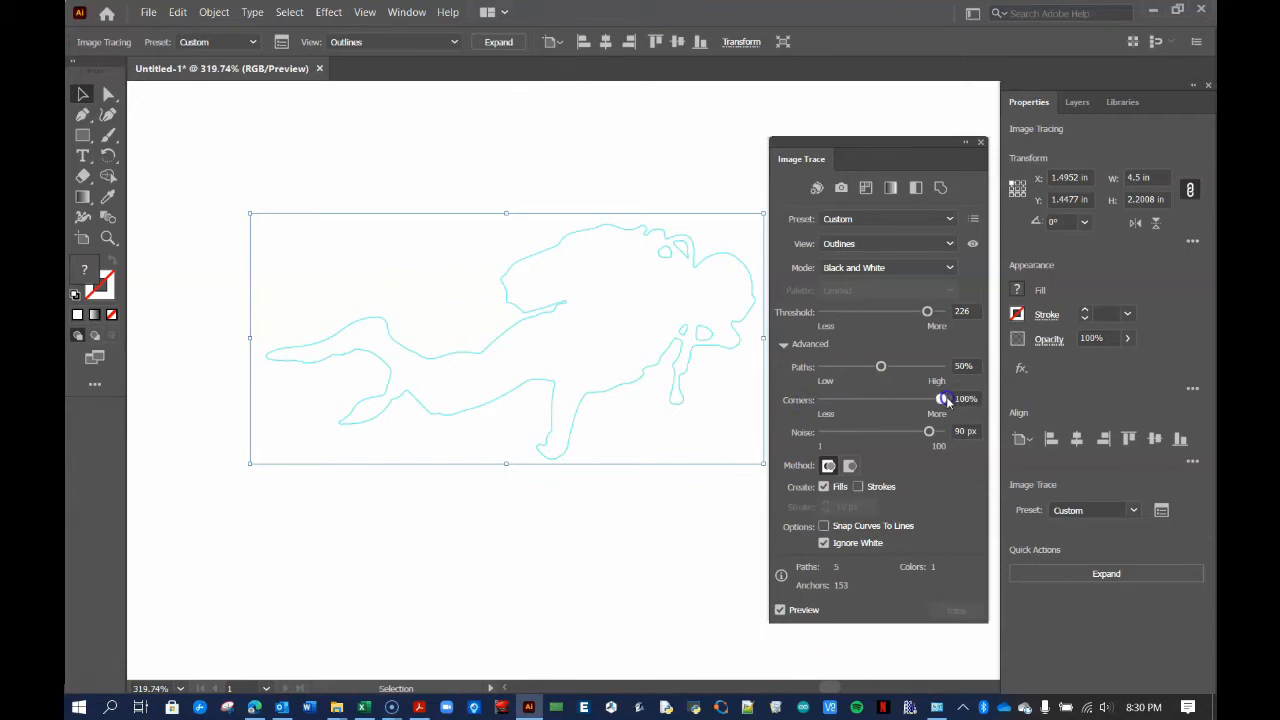
{"action": "left_click_drag", "start_coordinate": [938, 400], "coordinate": [884, 401]}
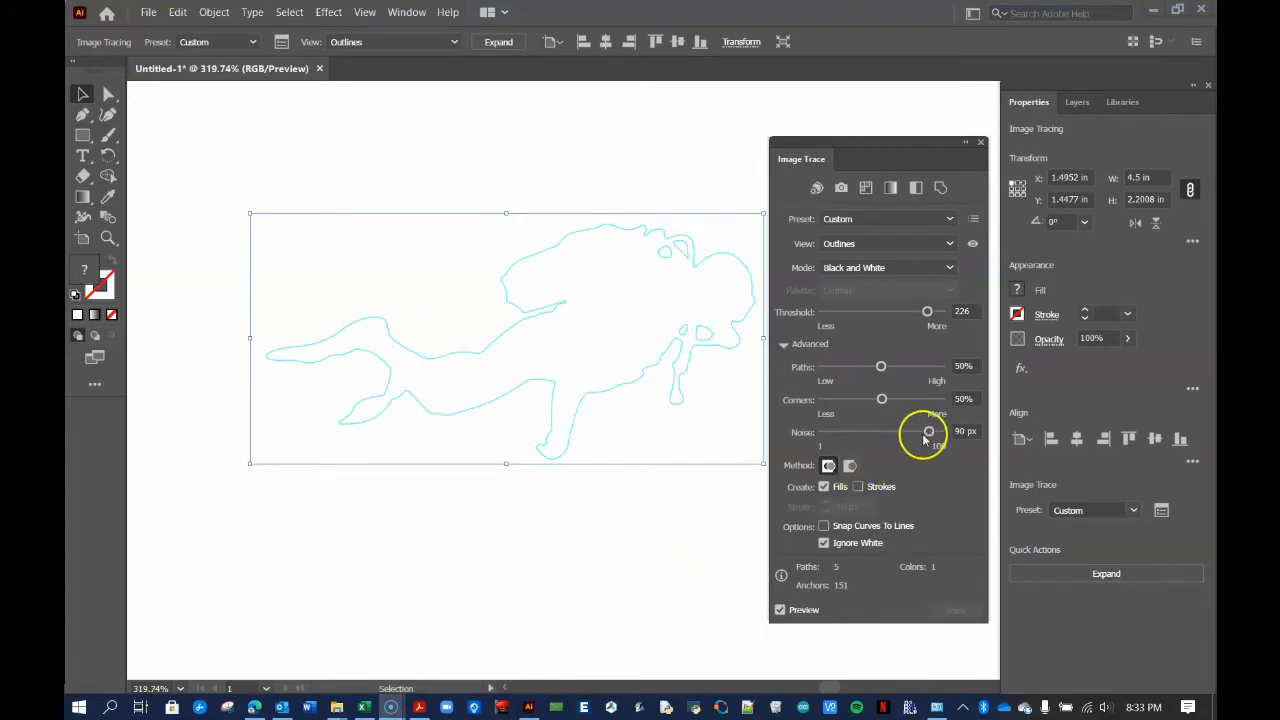
Set Noise to 86 px, keep Abutting and Ignore White, then deselect to check
{"action": "left_click", "coordinate": [929, 432]}
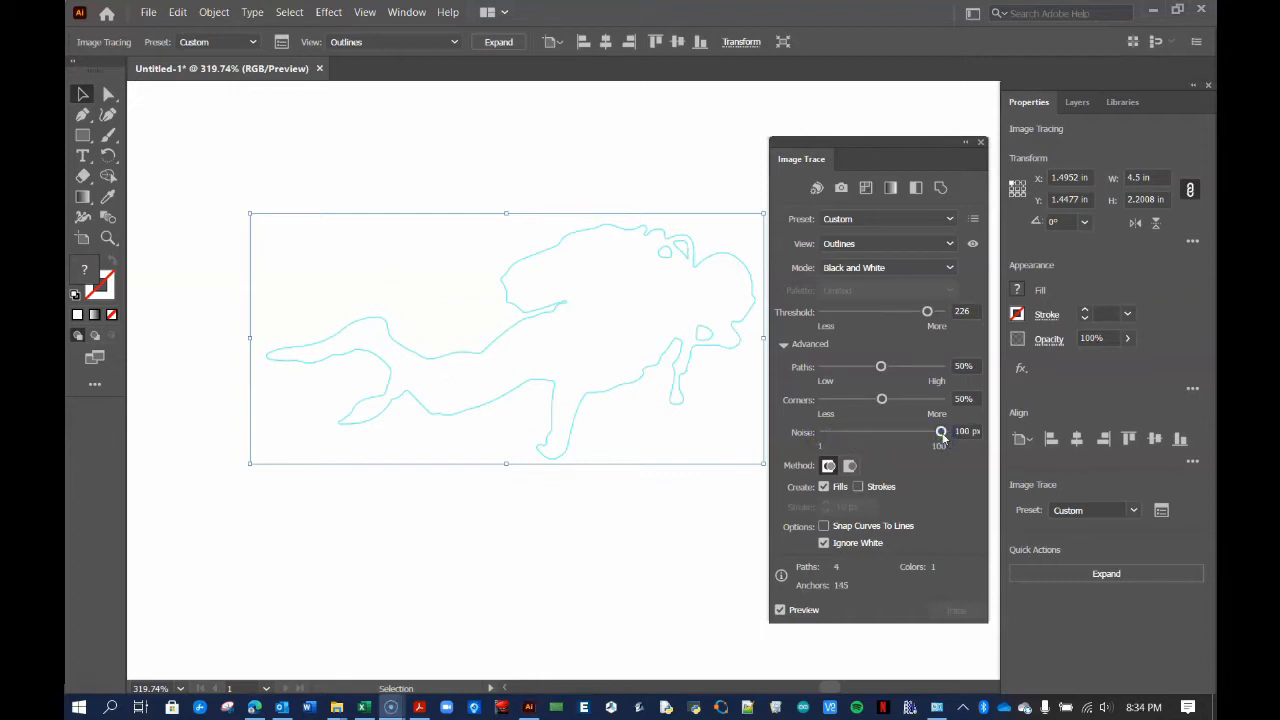
{"action": "left_click", "coordinate": [942, 433]}
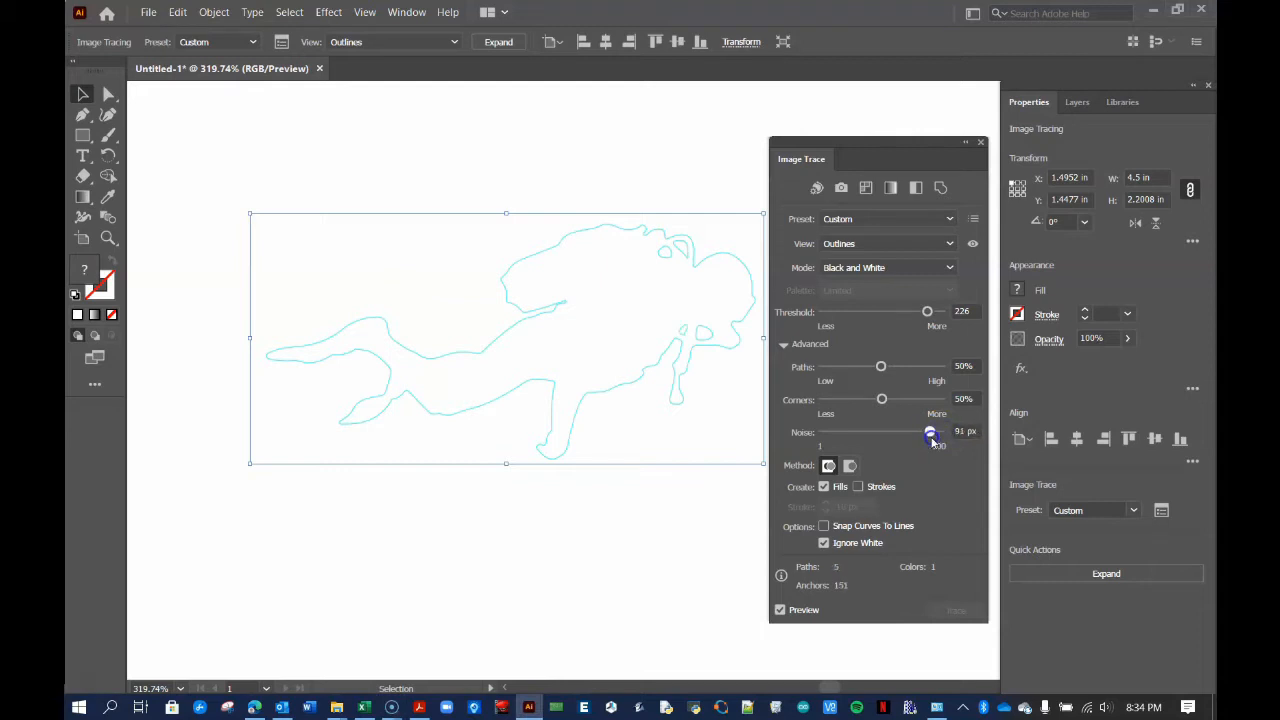
{"action": "left_click", "coordinate": [962, 431]}
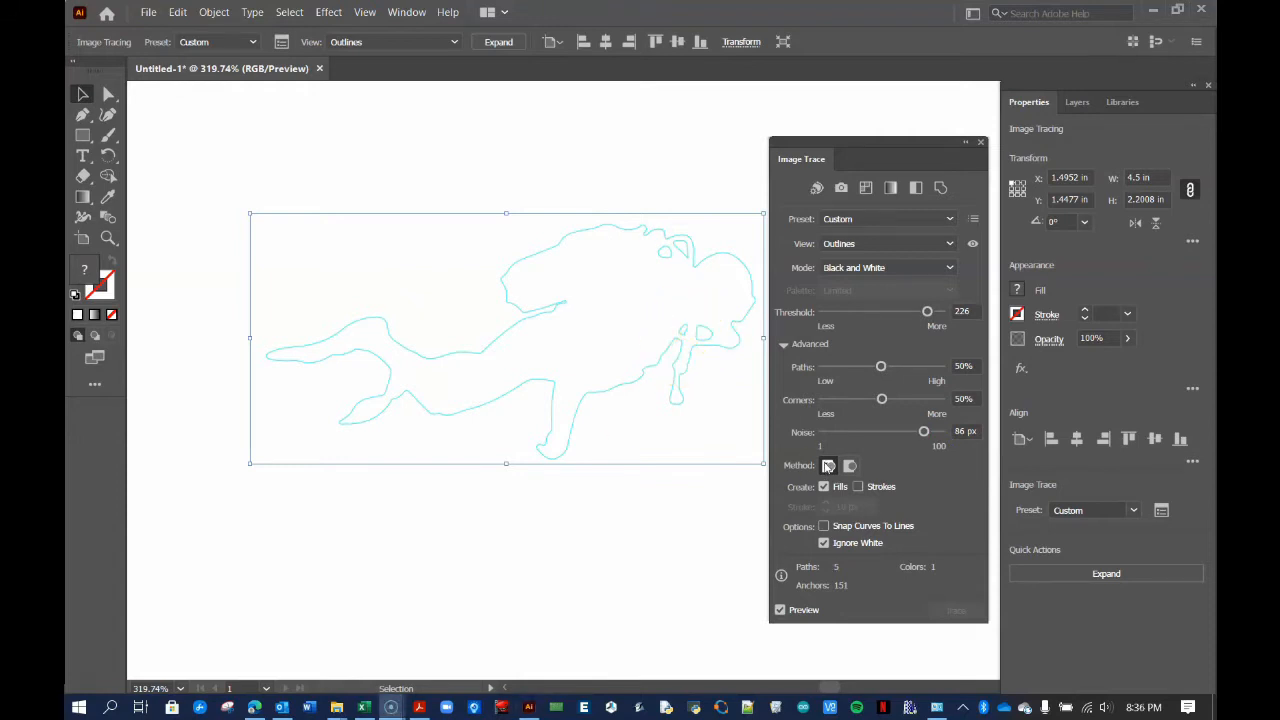
{"action": "left_click", "coordinate": [829, 466]}
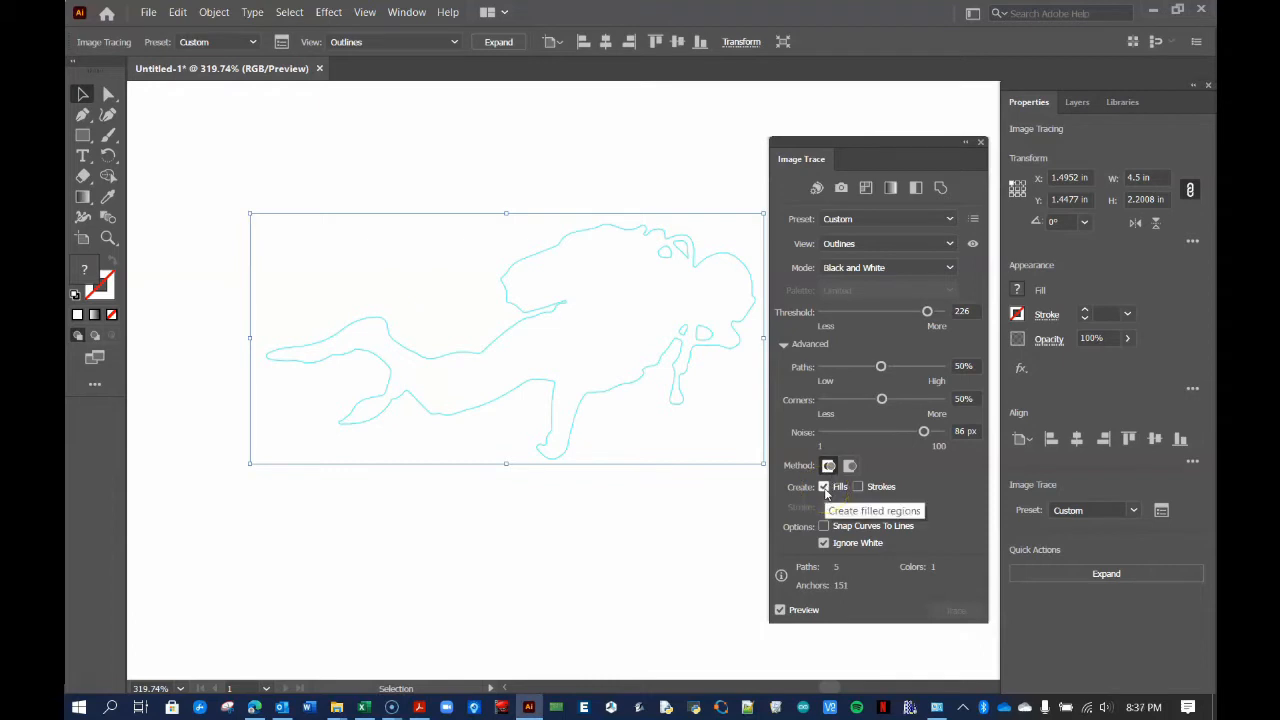
{"action": "left_click", "coordinate": [824, 544]}
{"action": "left_click", "coordinate": [824, 544]}
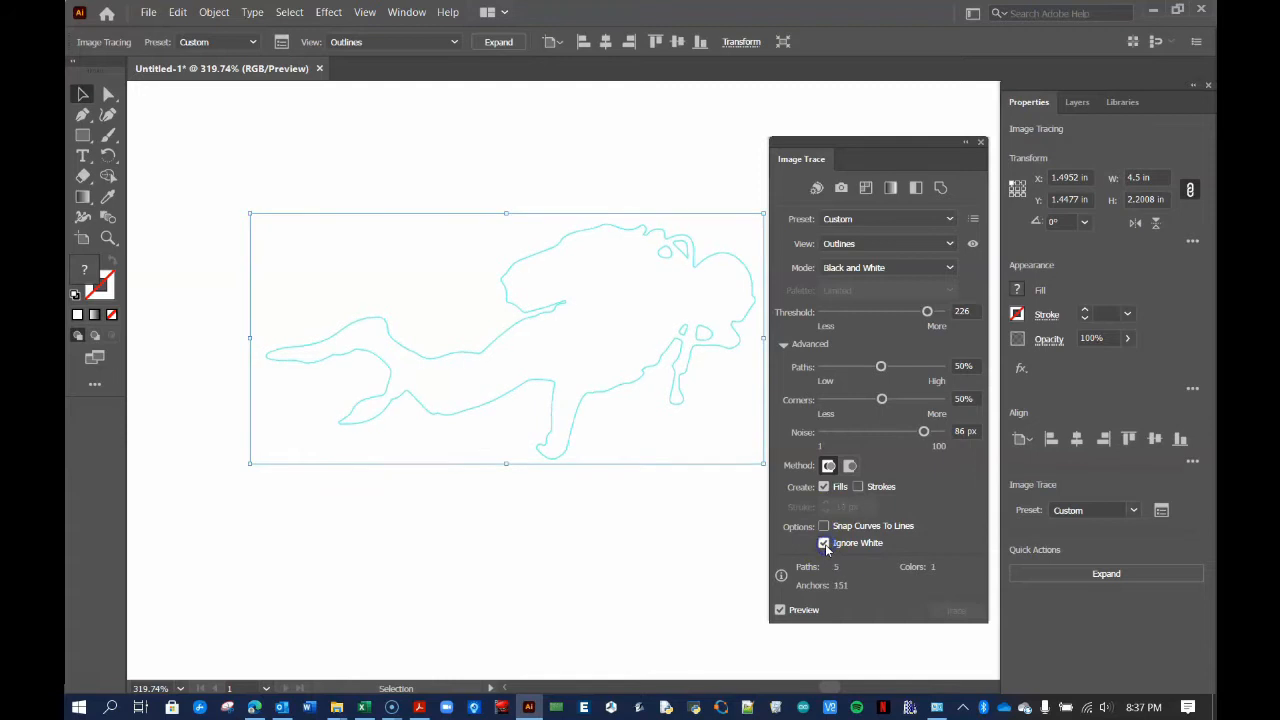
{"action": "left_click", "coordinate": [705, 551]}
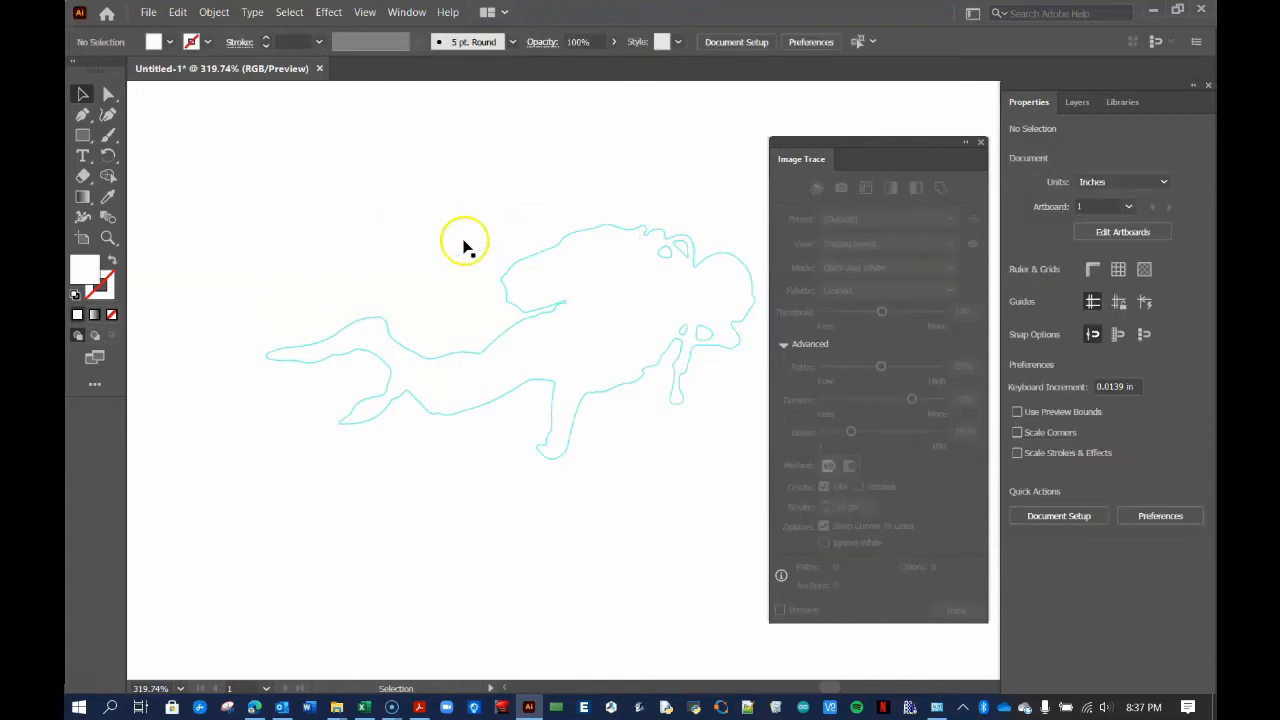
Compare the trace with Ignore White off and on, then expand the diver trace
{"action": "left_click", "coordinate": [692, 350]}
{"action": "left_click", "coordinate": [823, 542]}
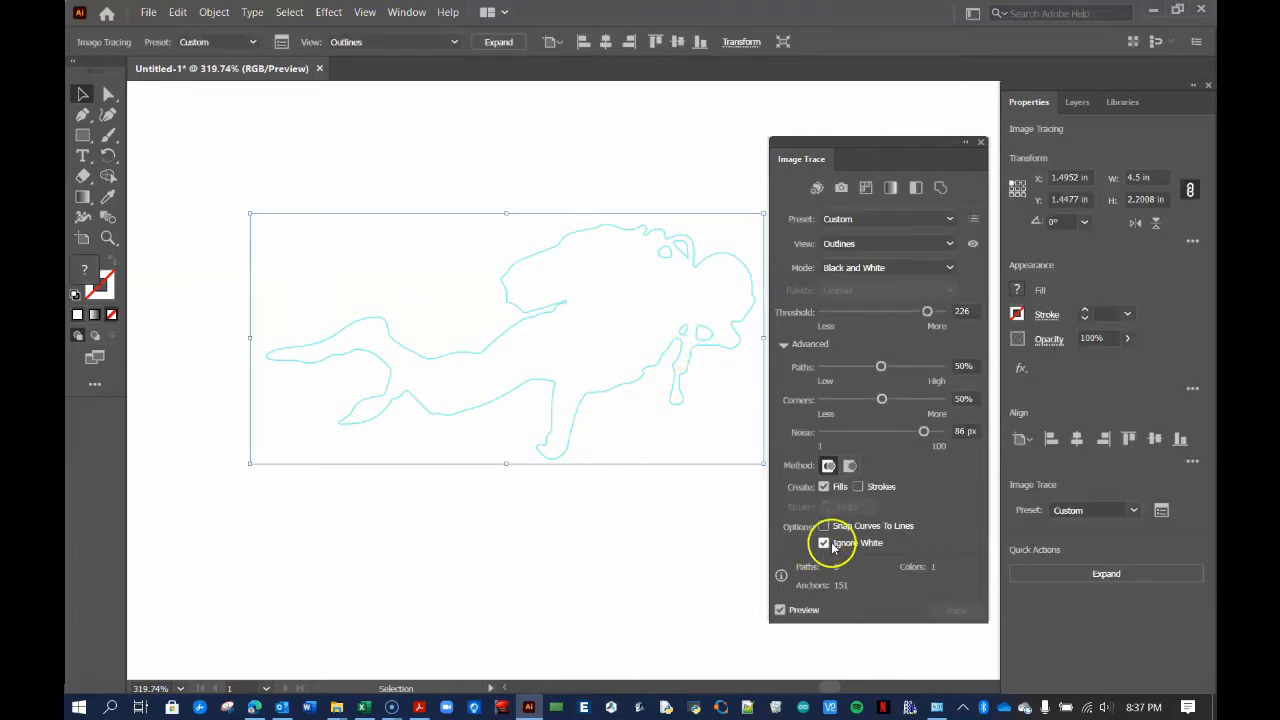
{"action": "left_click", "coordinate": [671, 519]}
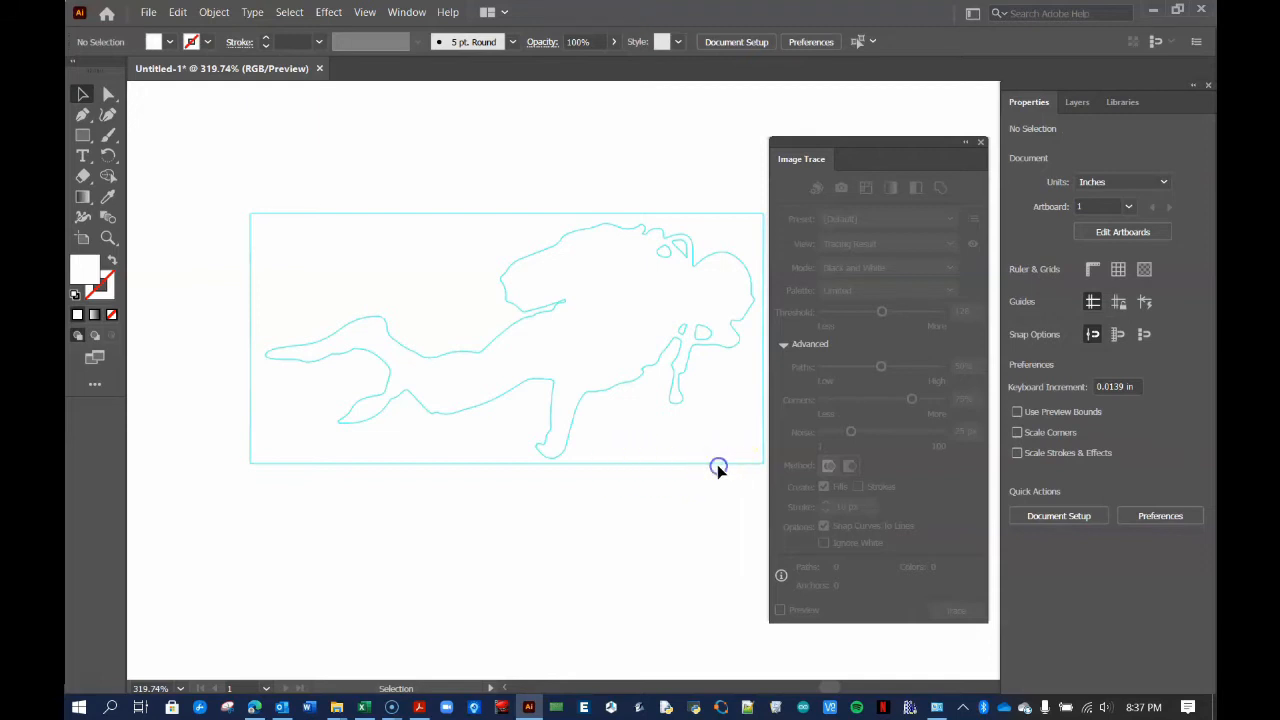
{"action": "left_click", "coordinate": [677, 396]}
{"action": "left_click", "coordinate": [824, 543]}
{"action": "left_click", "coordinate": [723, 514]}
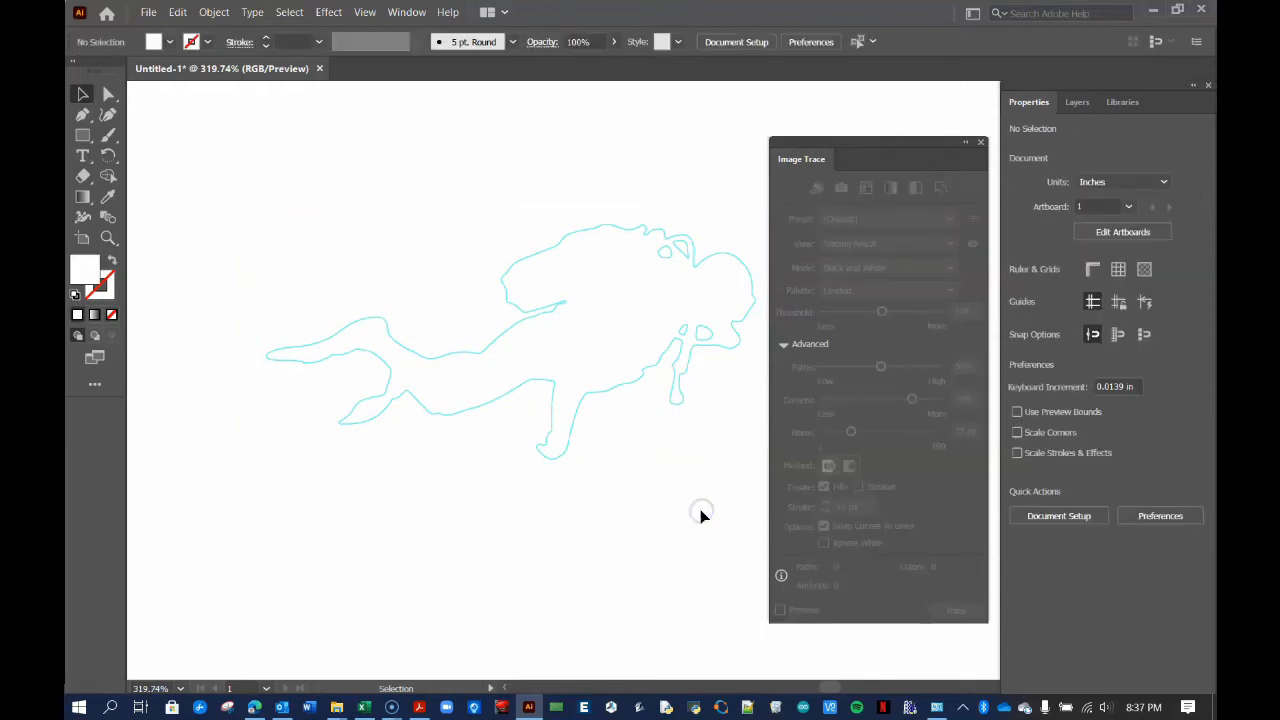
{"action": "left_click", "coordinate": [490, 350]}
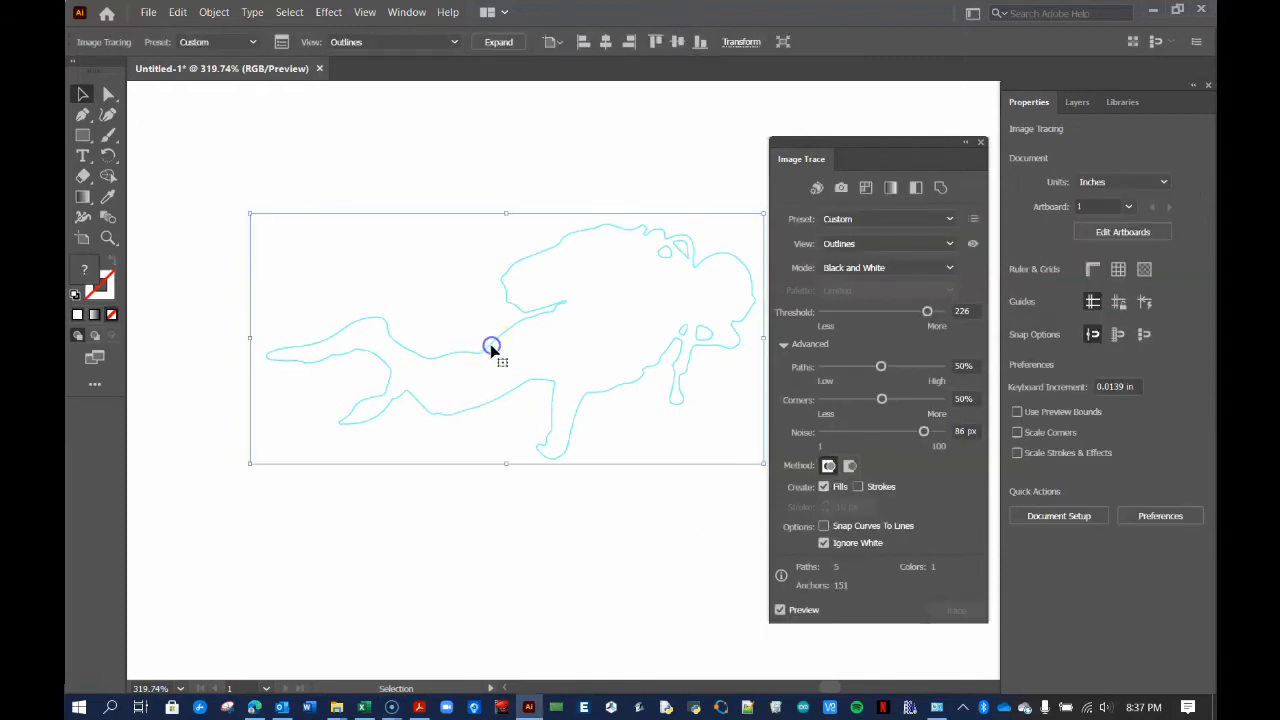
{"action": "left_click", "coordinate": [498, 42]}
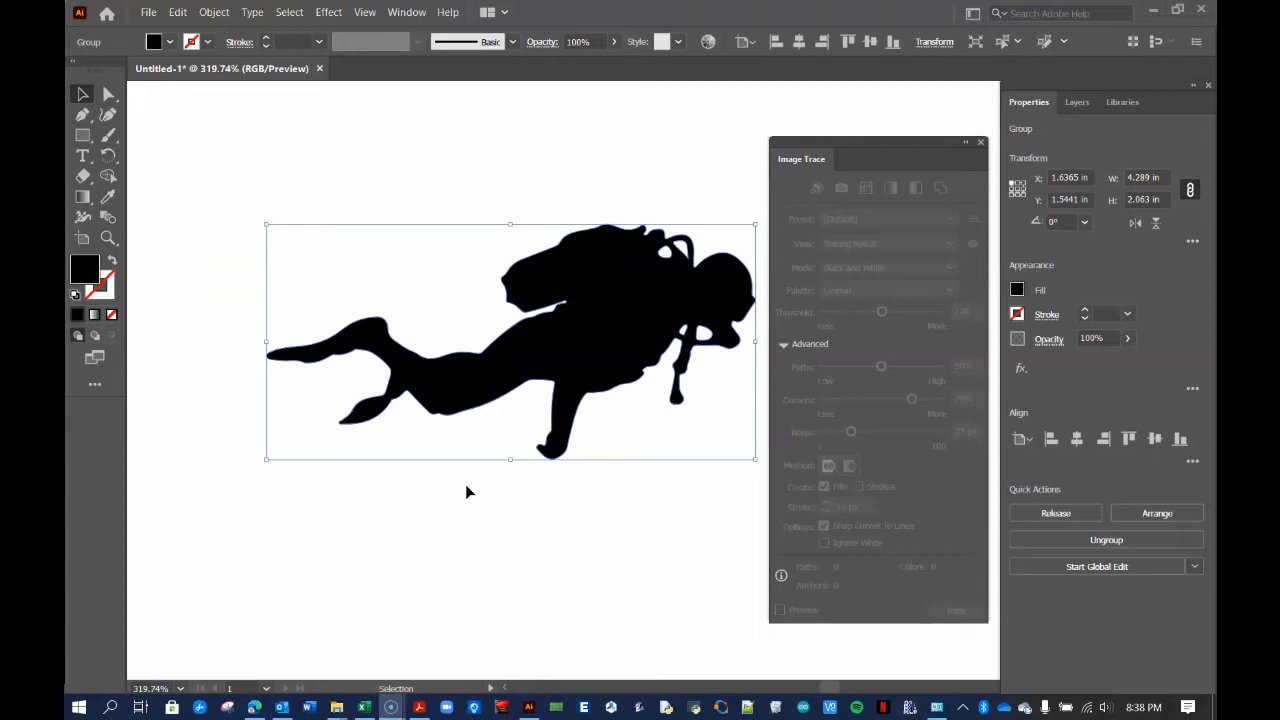
Inspect the diver's paths in Outline view, close the Image Trace panel, and reselect the diver
{"action": "key", "text": "ctrl+y"}
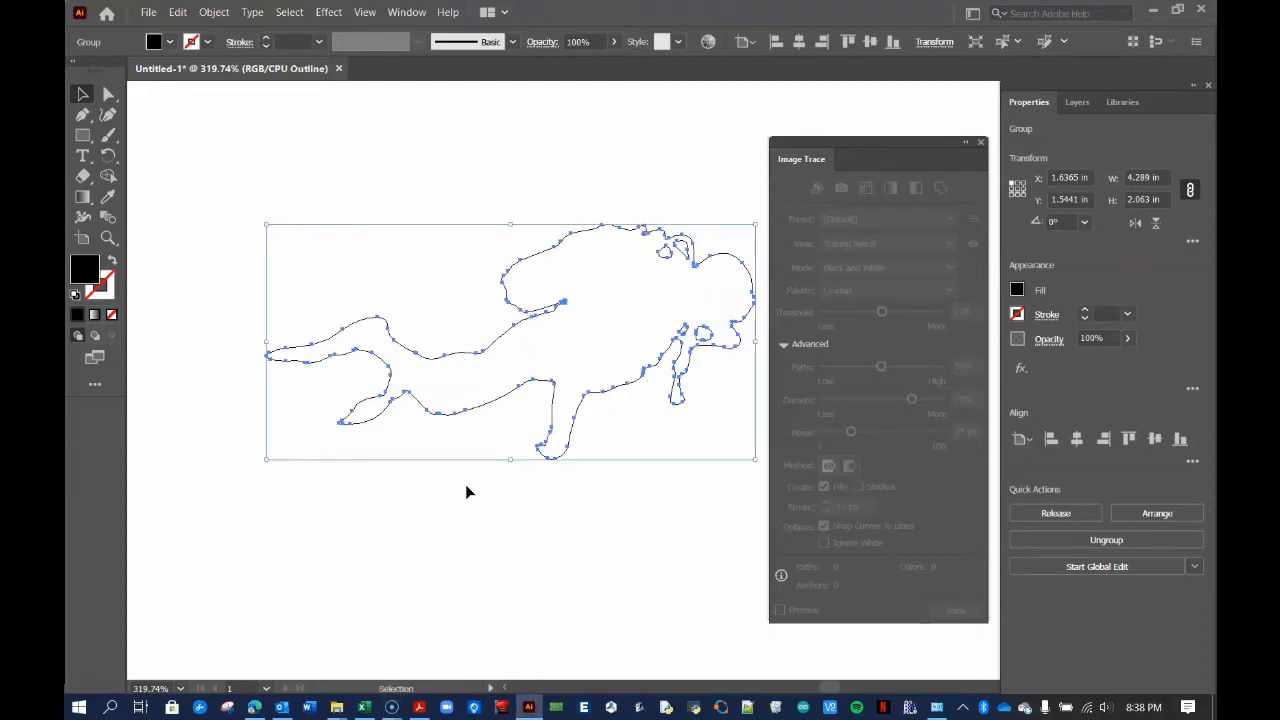
{"action": "key", "text": "a"}
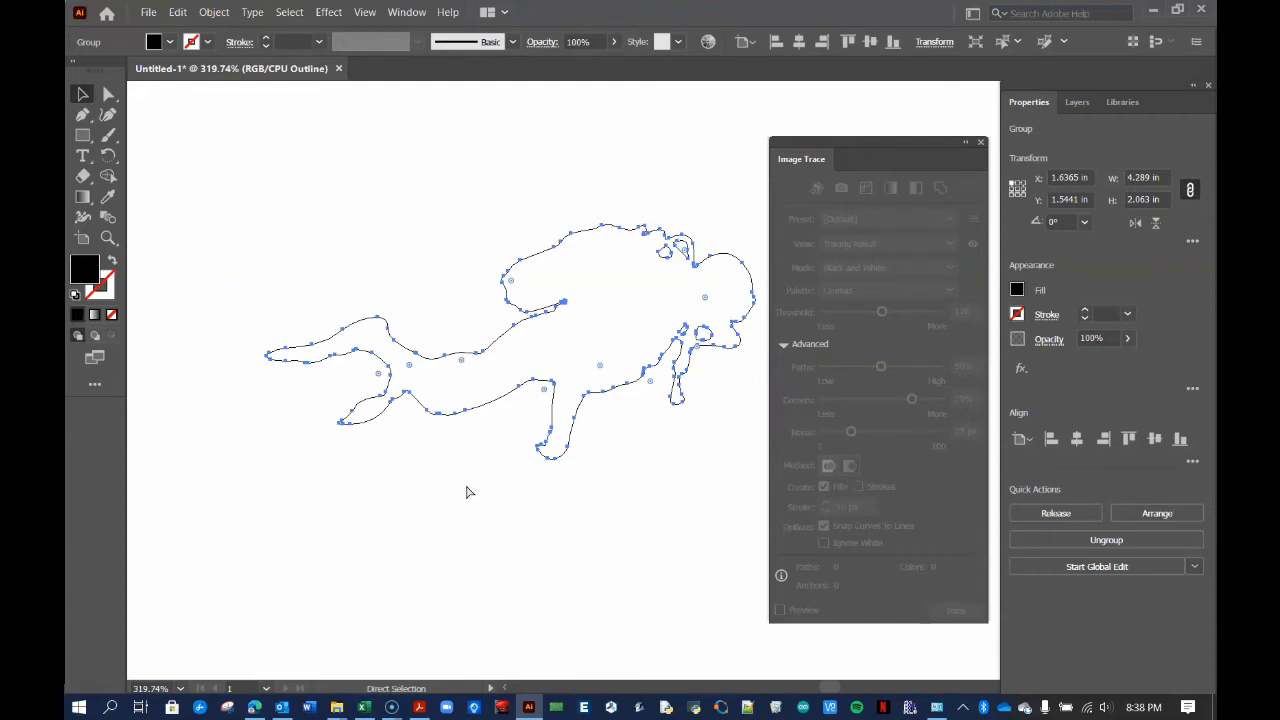
{"action": "key", "text": "ctrl+y"}
{"action": "key", "text": "v"}
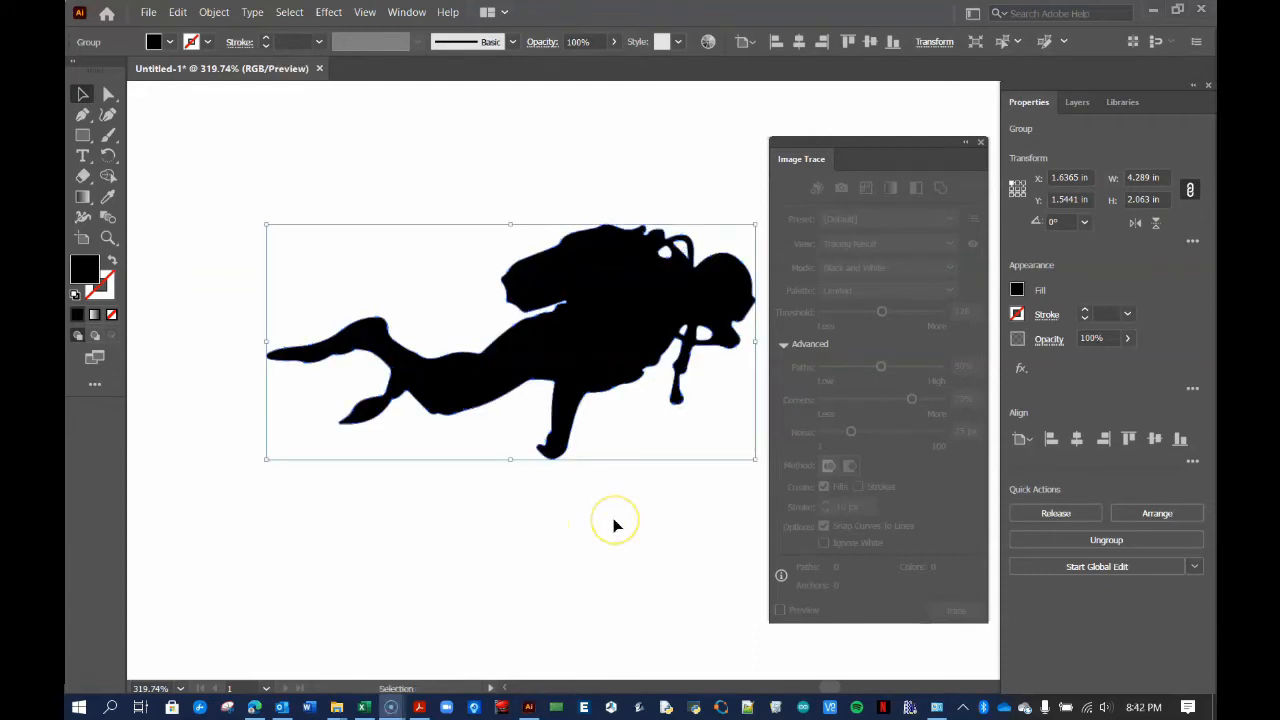
{"action": "left_click", "coordinate": [614, 522]}
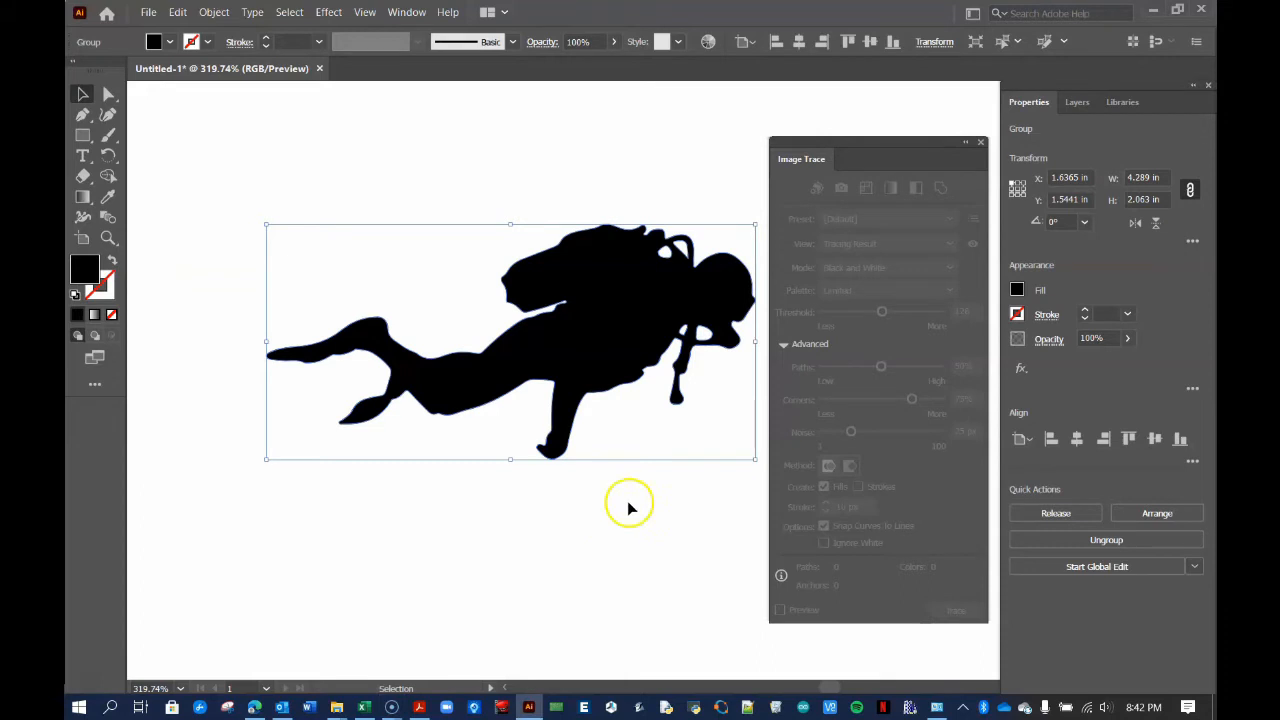
{"action": "left_click", "coordinate": [628, 508]}
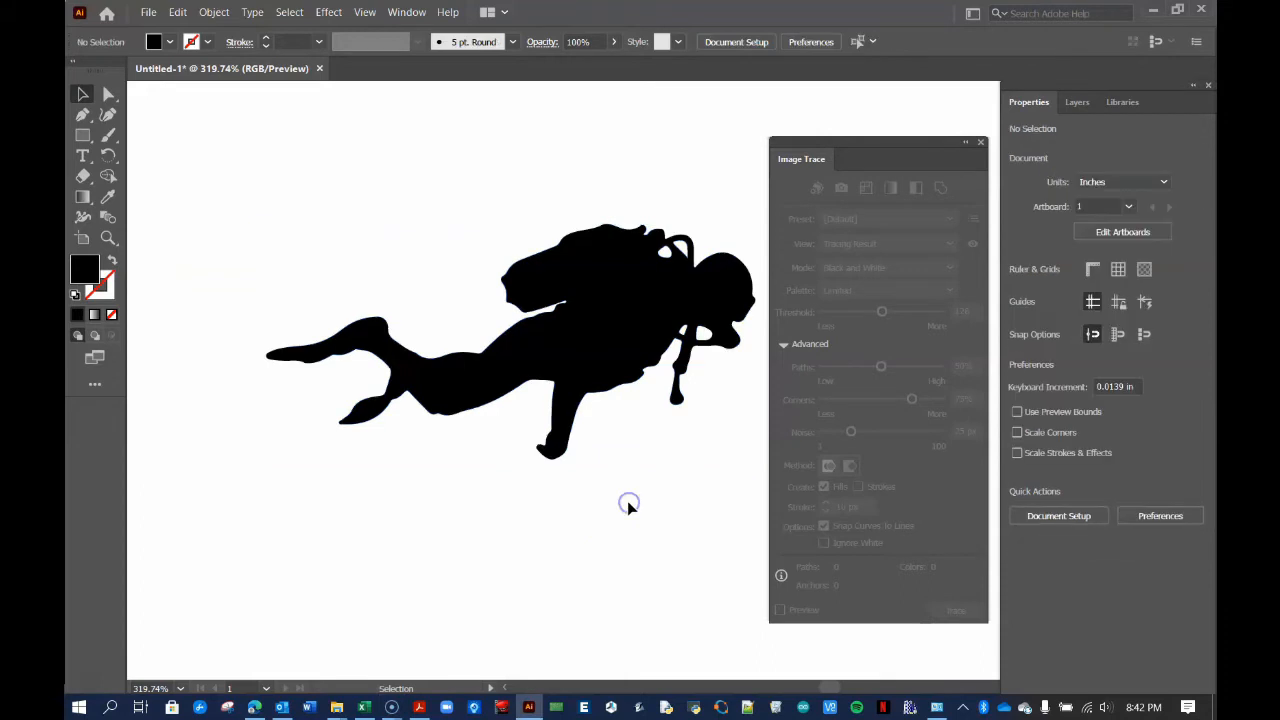
{"action": "left_click", "coordinate": [981, 142]}
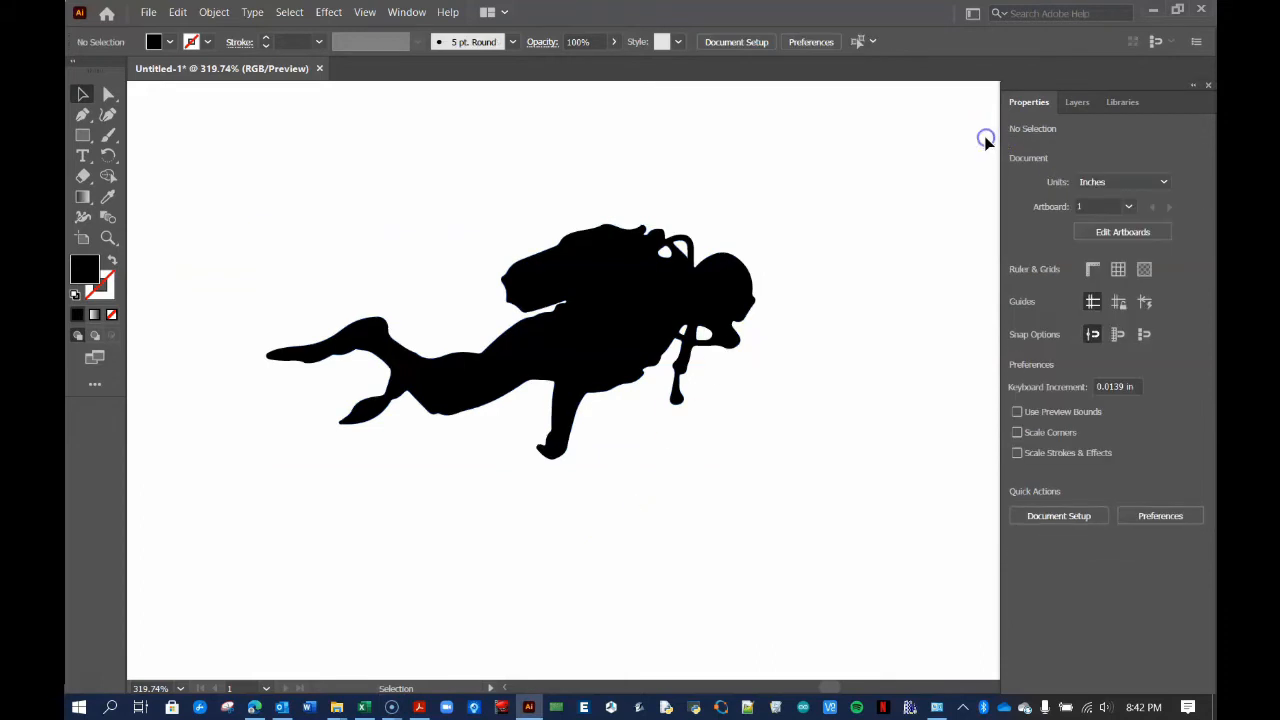
{"action": "left_click", "coordinate": [631, 389]}
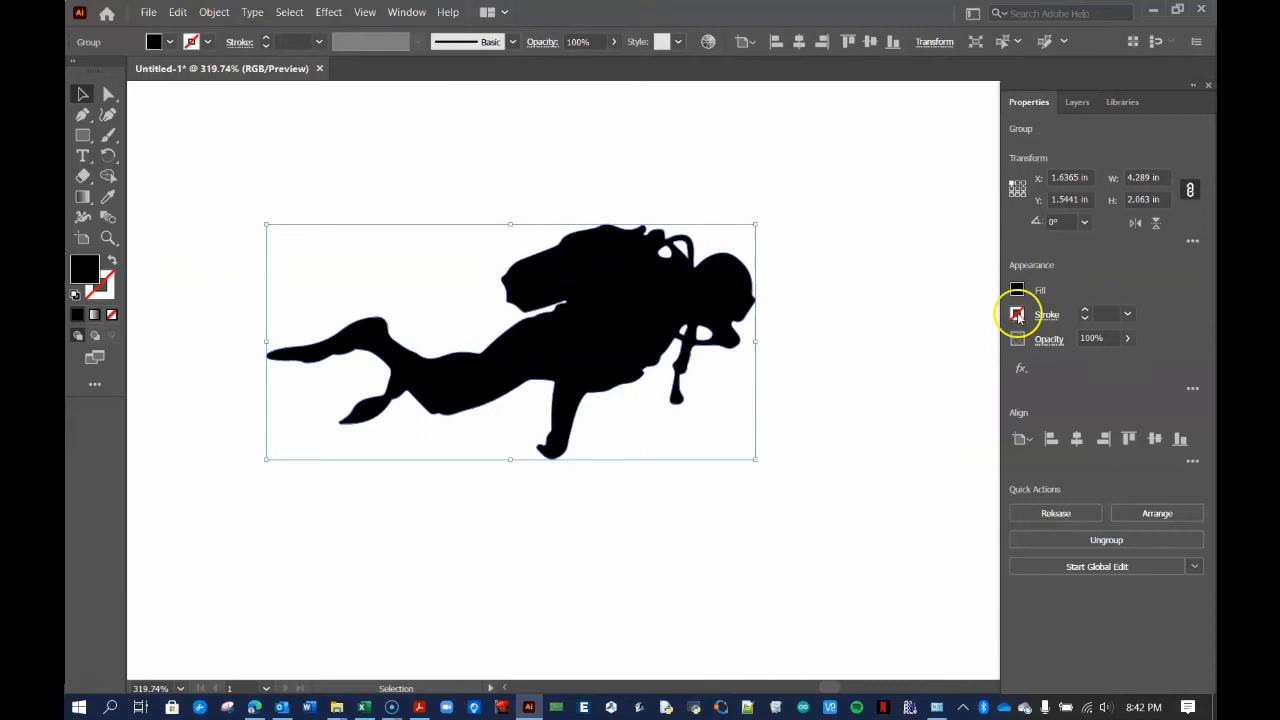
Give the diver a red stroke, trying 0.125 and 0.0313 in before settling on 0.0078 in
{"action": "left_click", "coordinate": [1017, 314]}
{"action": "left_click", "coordinate": [876, 376]}
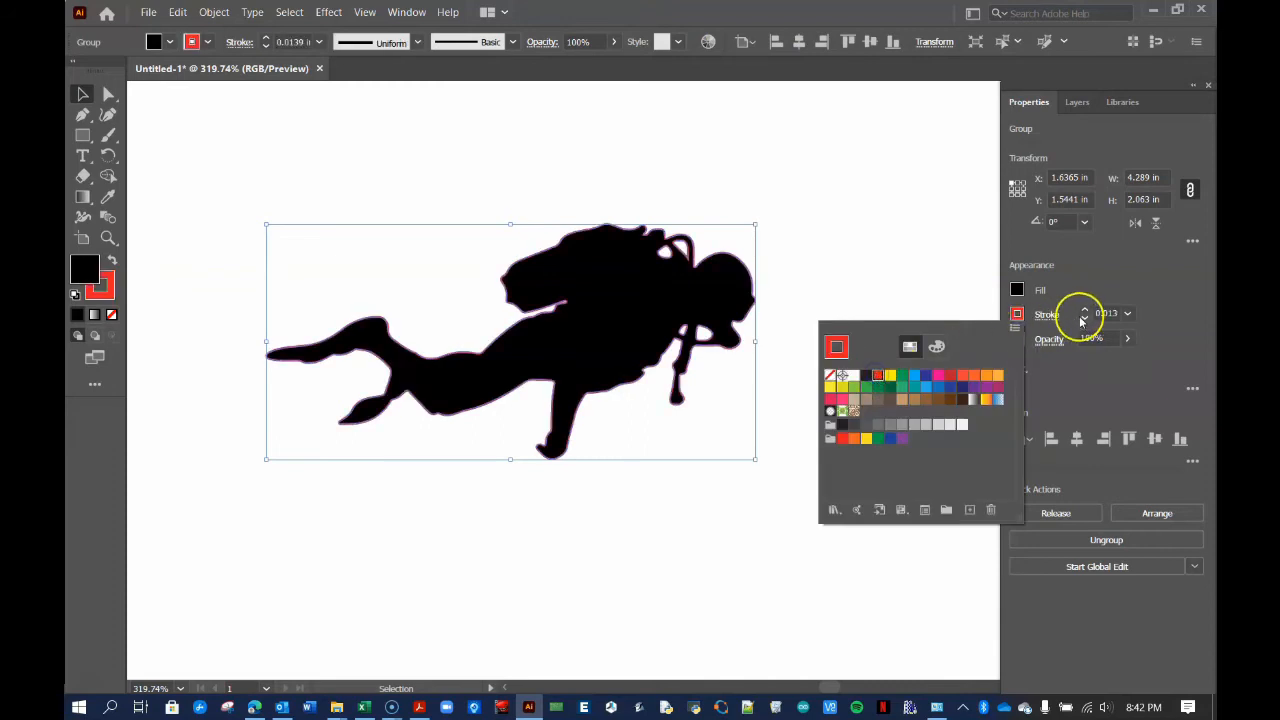
{"action": "left_click", "coordinate": [1127, 314]}
{"action": "left_click", "coordinate": [1168, 411]}
{"action": "left_click", "coordinate": [1127, 314]}
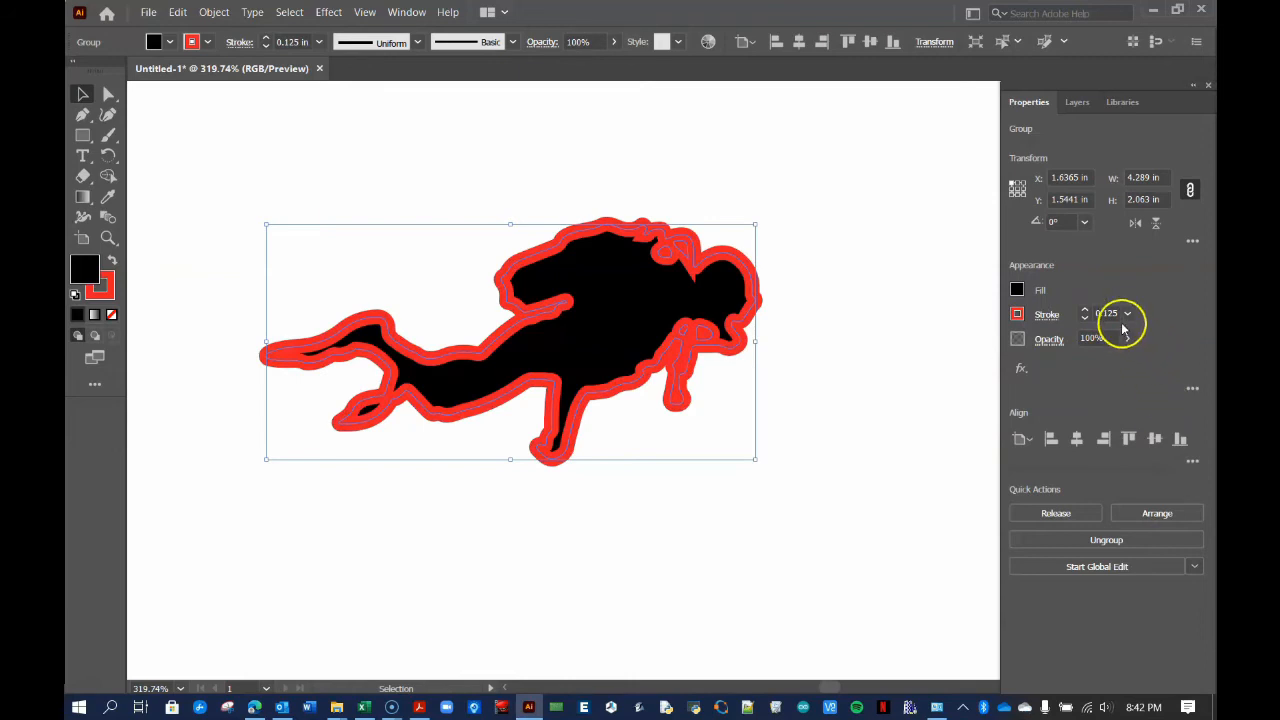
{"action": "left_click", "coordinate": [1150, 328]}
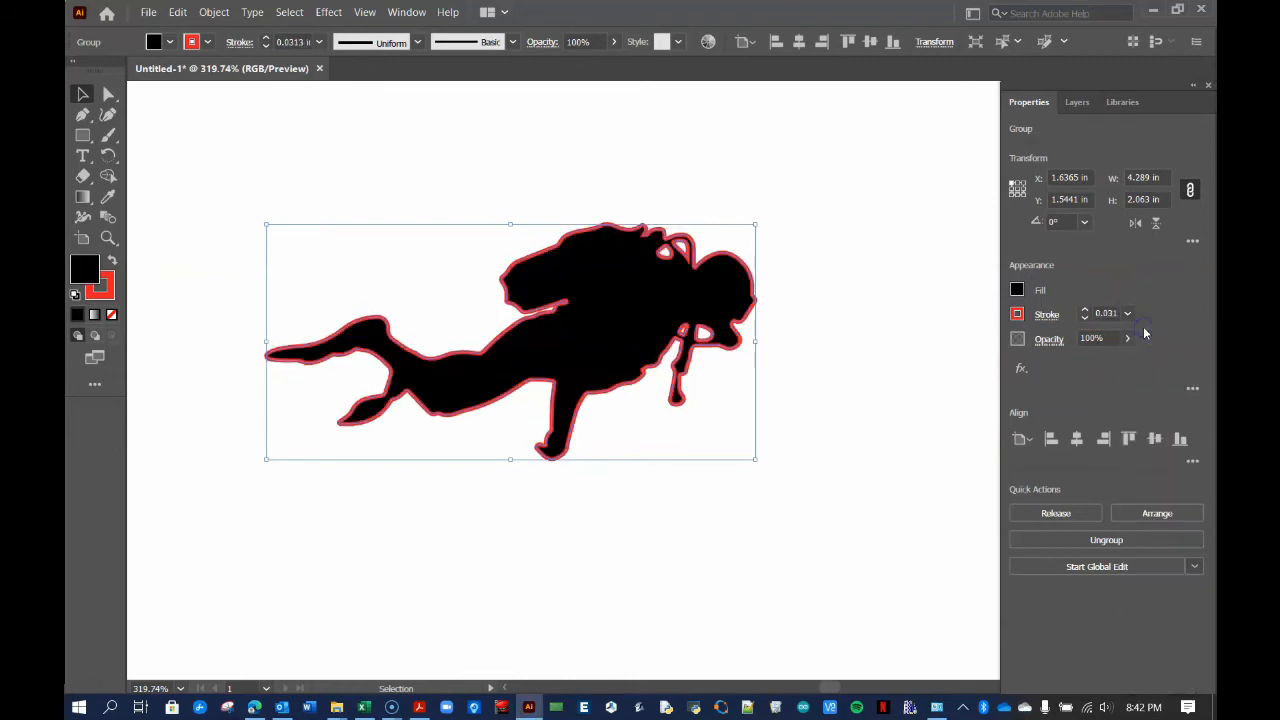
{"action": "left_click", "coordinate": [1127, 314]}
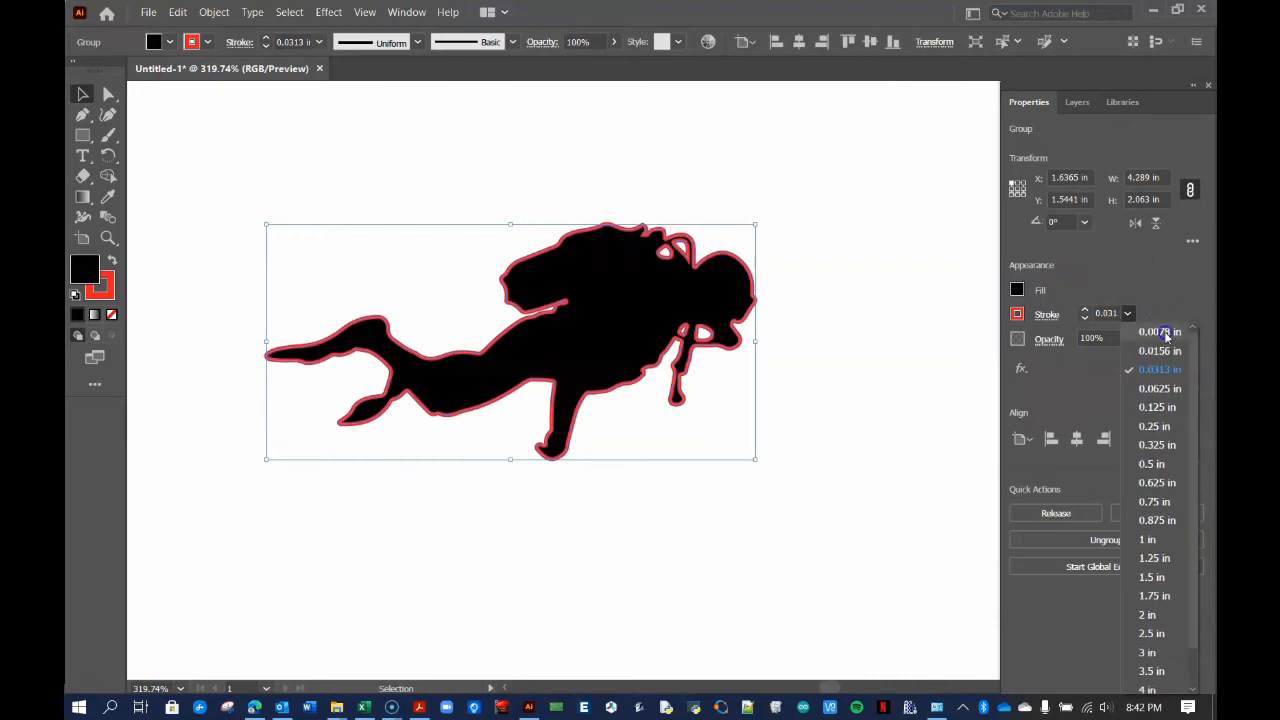
{"action": "left_click", "coordinate": [1160, 331]}
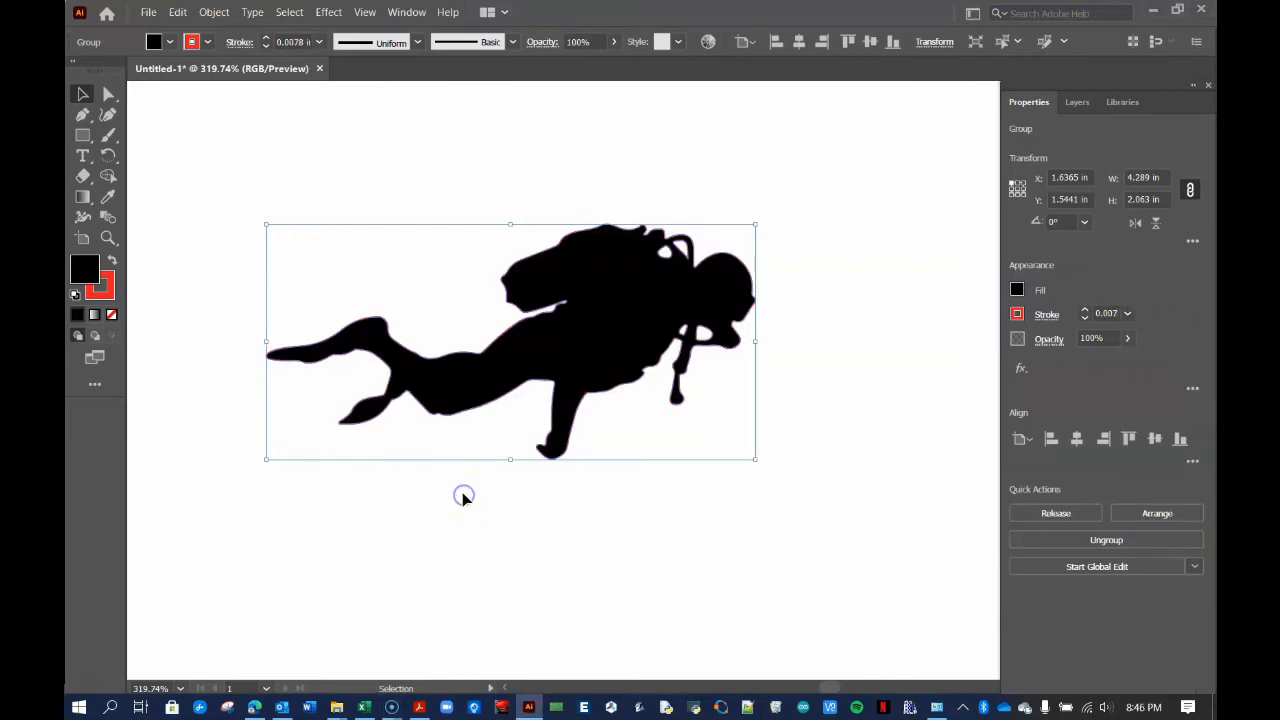
{"action": "left_click", "coordinate": [460, 497]}
{"action": "left_click", "coordinate": [380, 425]}
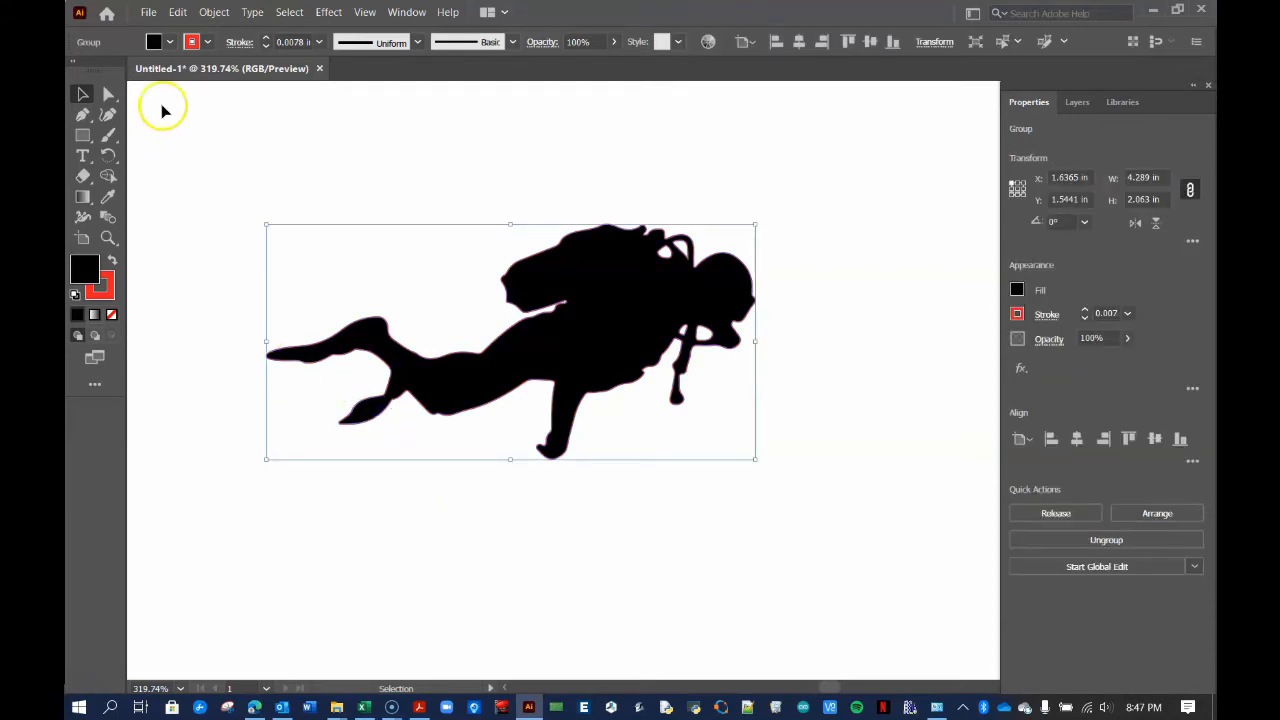
{"action": "left_click", "coordinate": [146, 12]}
Export the diver artwork as 'scuba diver' in Autodesk RealDWG (DXF) format to the SCUBA folder
{"action": "mouse_move", "coordinate": [349, 290]}
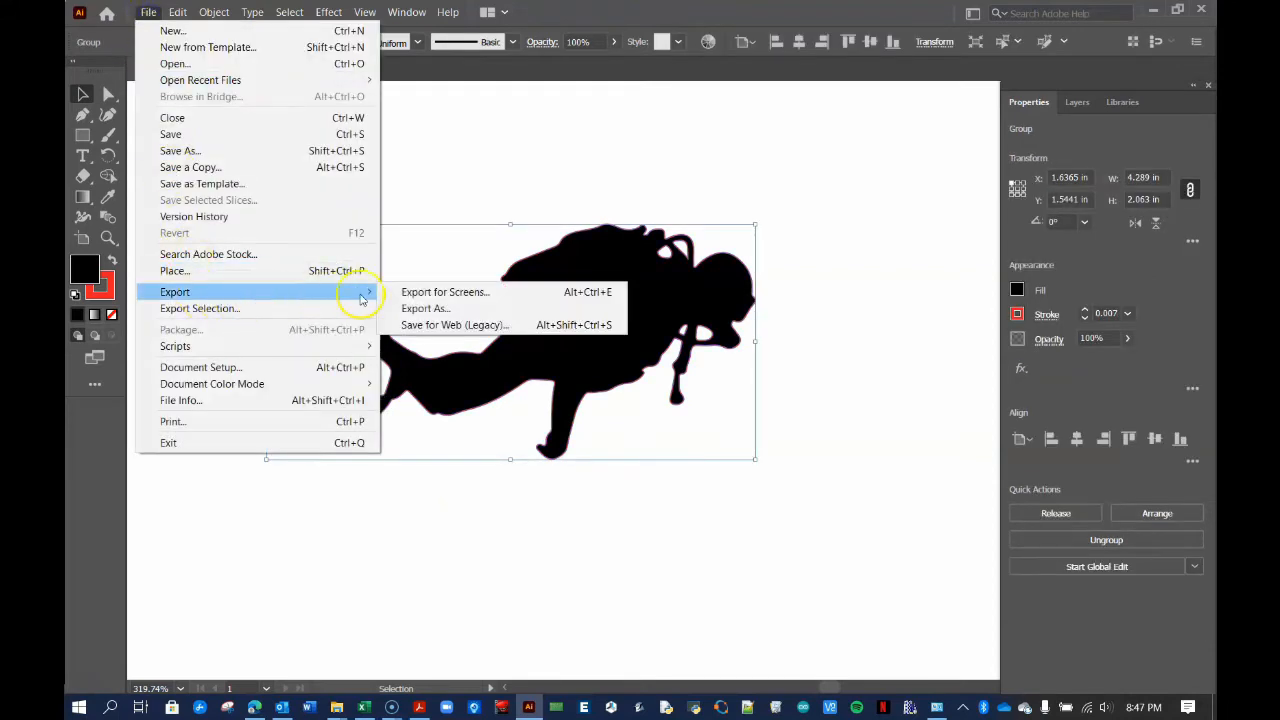
{"action": "left_click", "coordinate": [402, 312]}
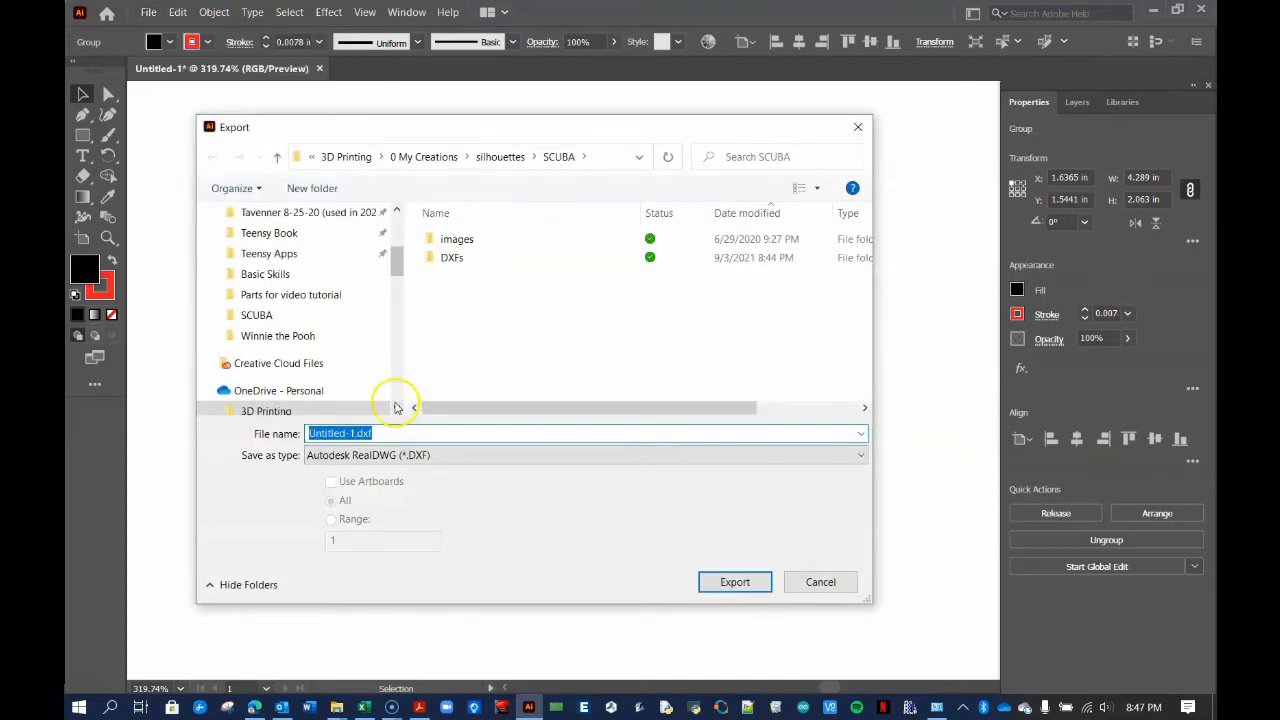
{"action": "left_click", "coordinate": [403, 454]}
{"action": "left_click", "coordinate": [408, 472]}
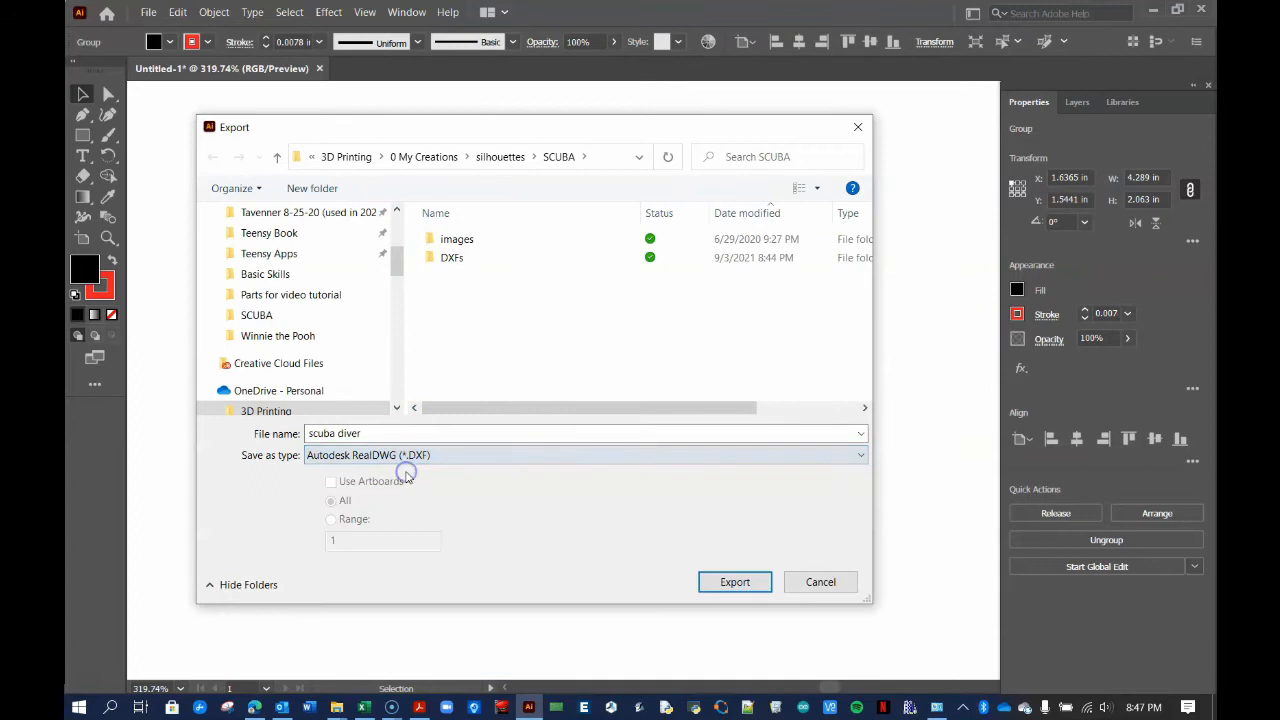
{"action": "left_click", "coordinate": [734, 582]}
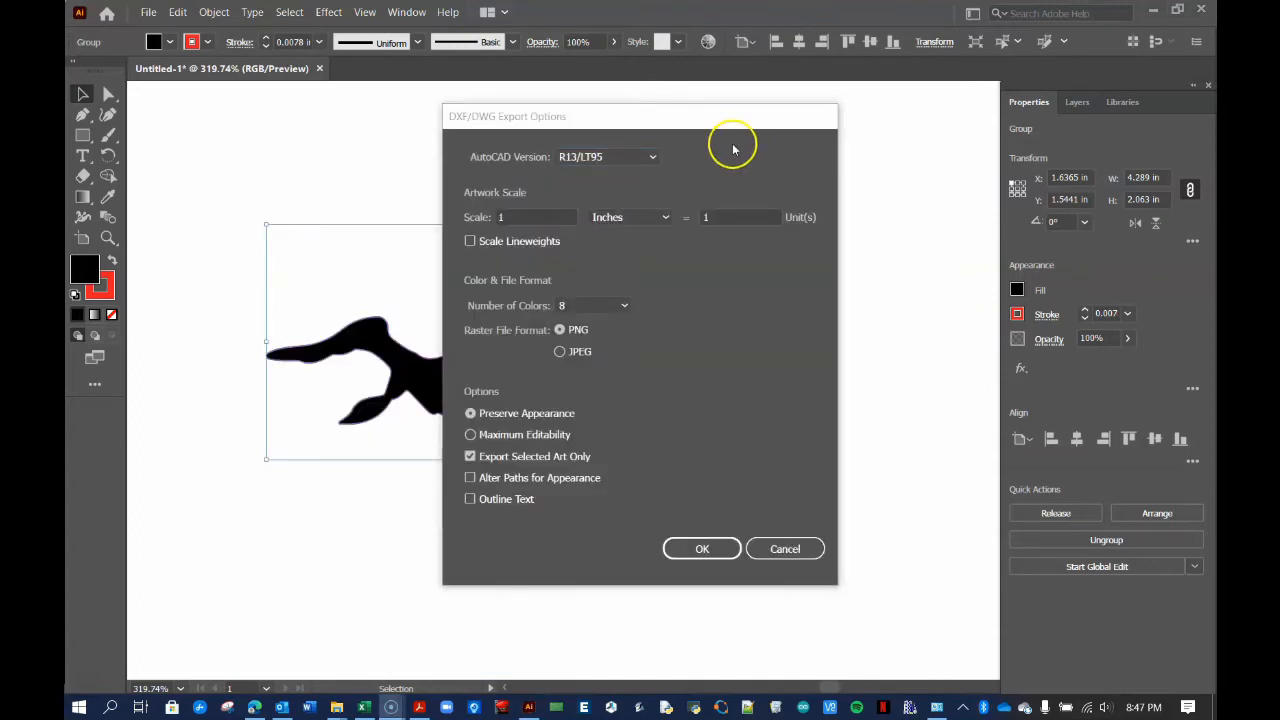
Accept DXF options: R13/LT95, 1 inch = 1 unit, 8 colours, PNG, appearance preserved, selected art only
{"action": "left_click", "coordinate": [651, 159]}
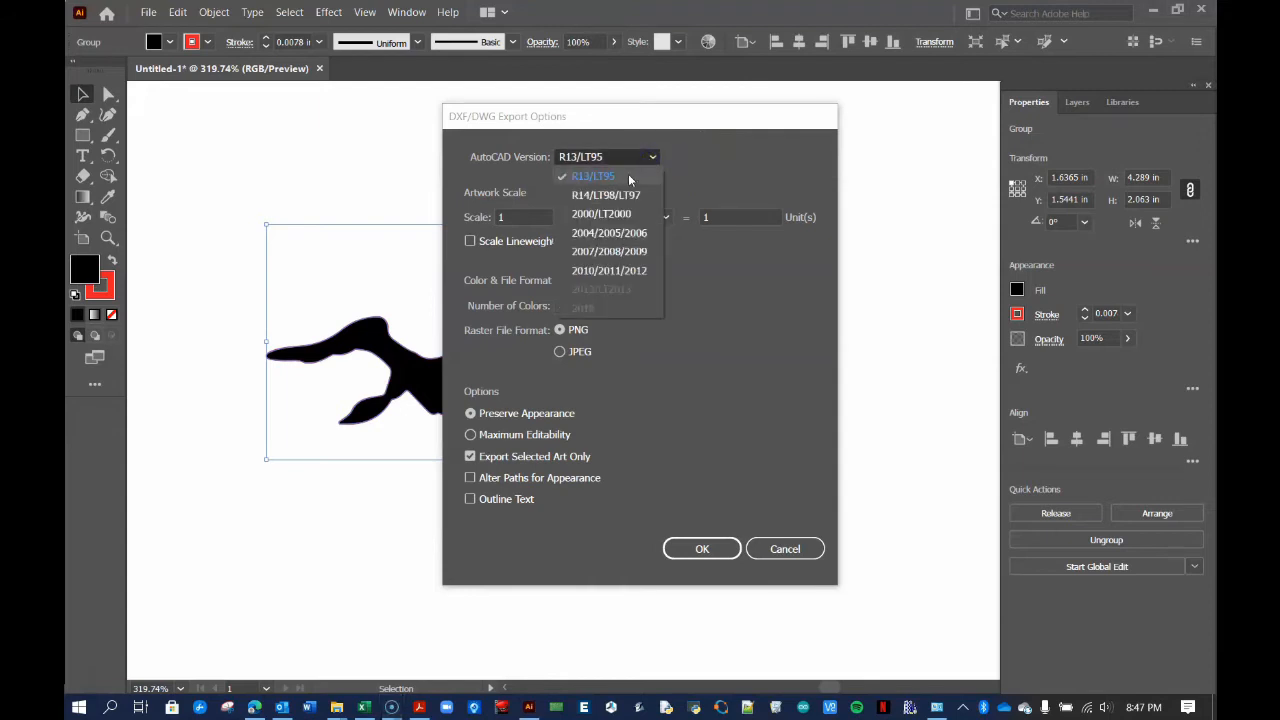
{"action": "left_click", "coordinate": [629, 177]}
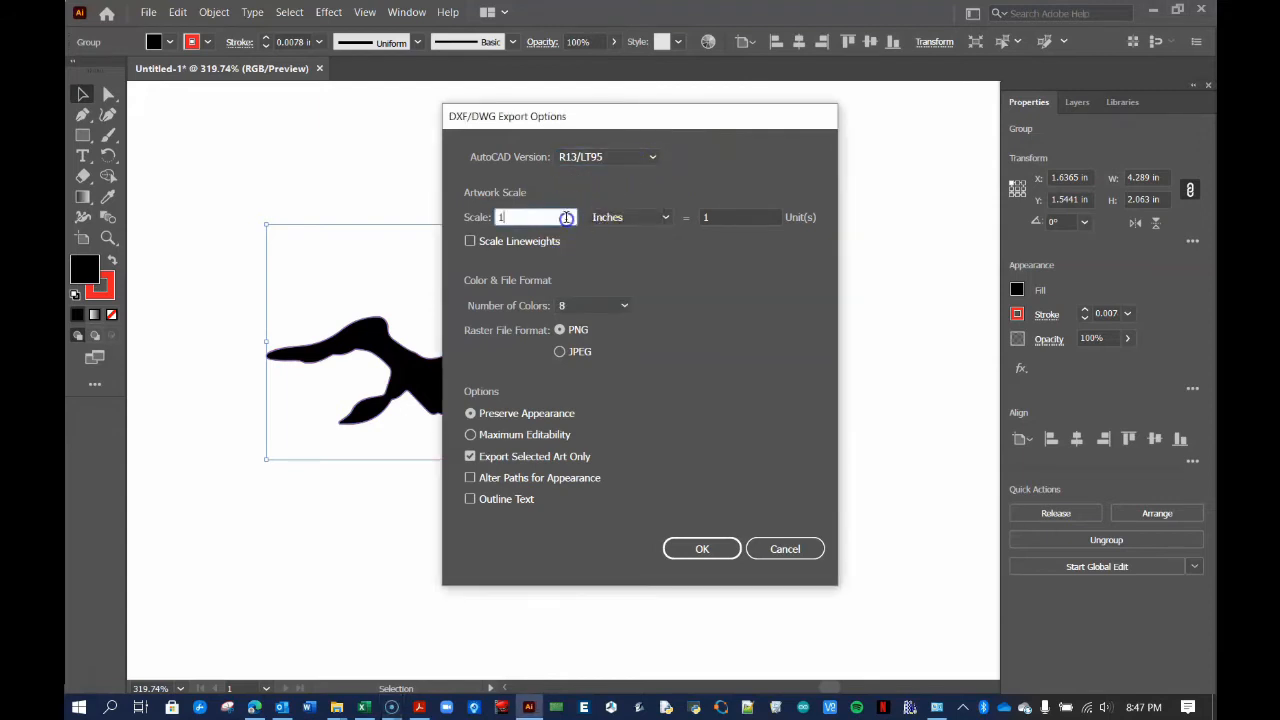
{"action": "left_click", "coordinate": [630, 217]}
{"action": "left_click", "coordinate": [771, 215]}
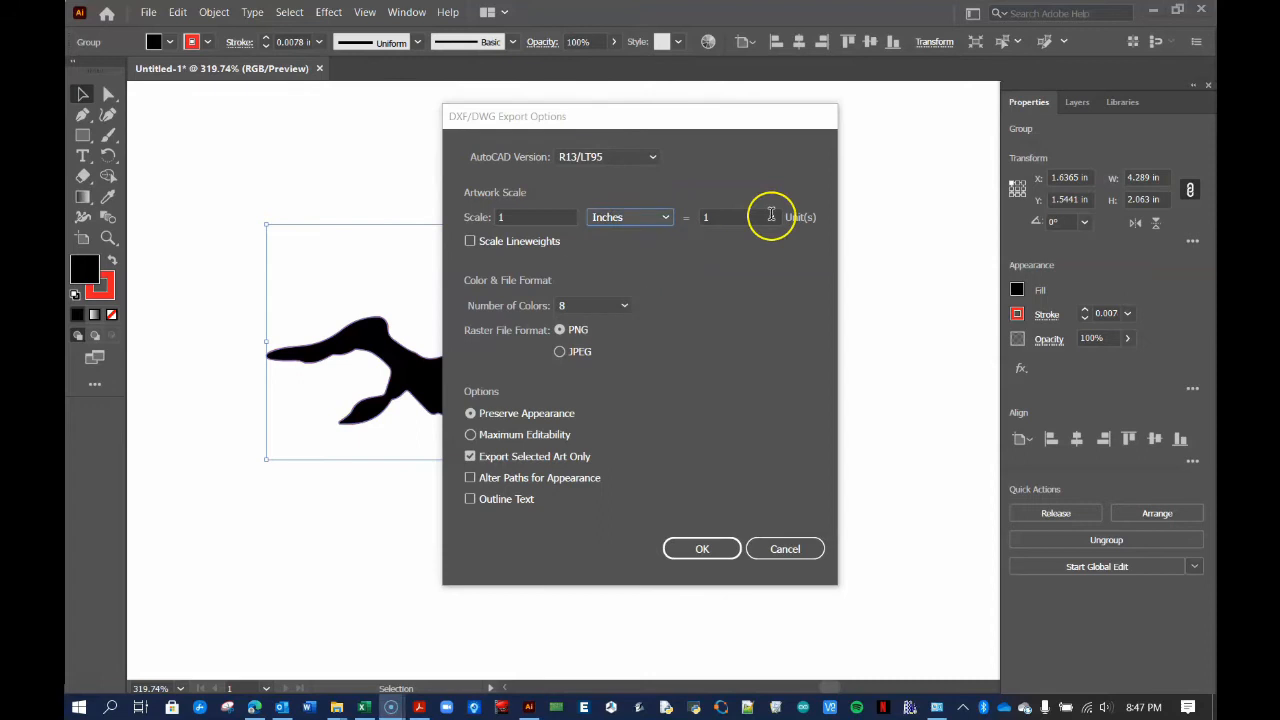
{"action": "left_click", "coordinate": [588, 305]}
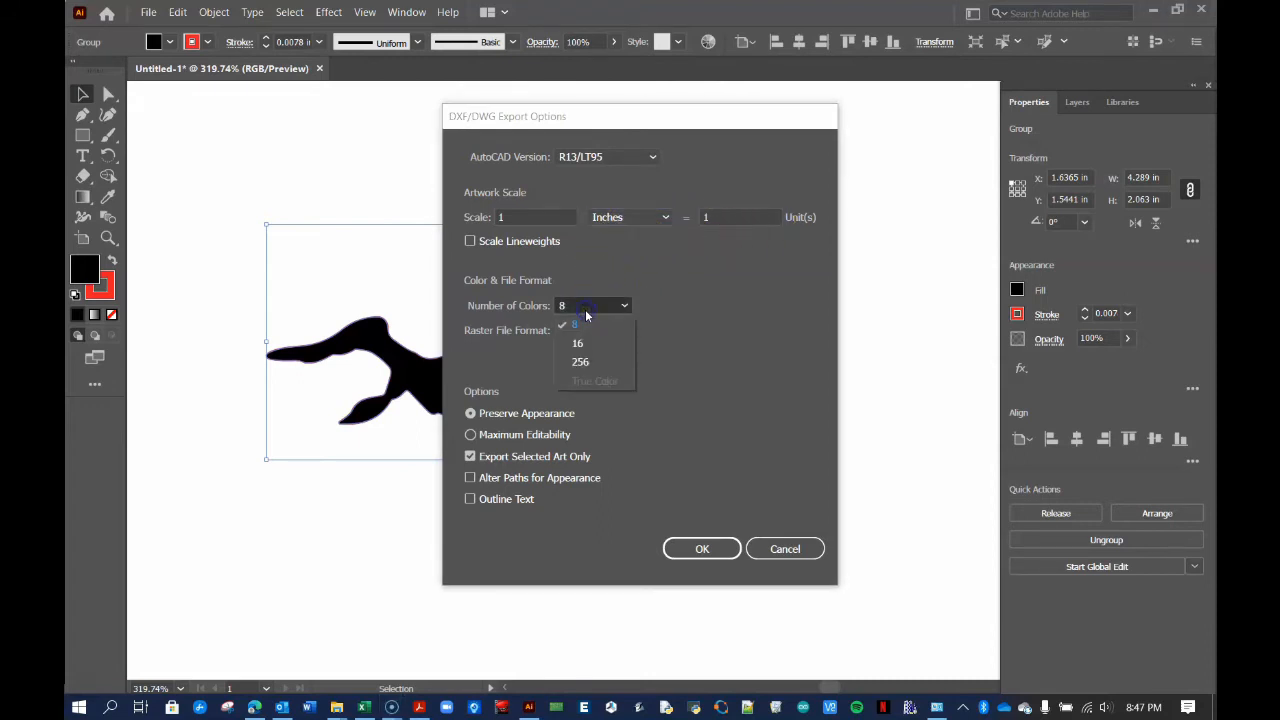
{"action": "left_click", "coordinate": [586, 327]}
{"action": "left_click", "coordinate": [580, 331]}
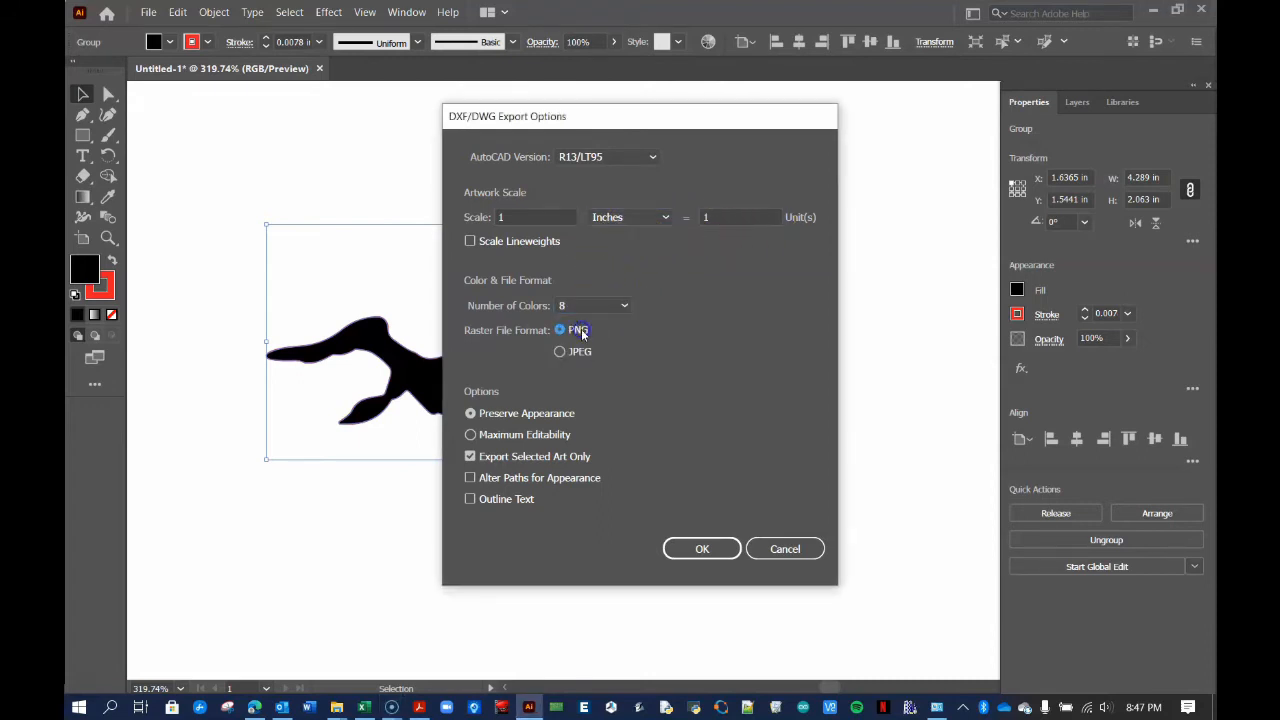
{"action": "left_click", "coordinate": [525, 415]}
{"action": "left_click", "coordinate": [508, 457]}
{"action": "left_click", "coordinate": [469, 458]}
{"action": "left_click", "coordinate": [702, 548]}
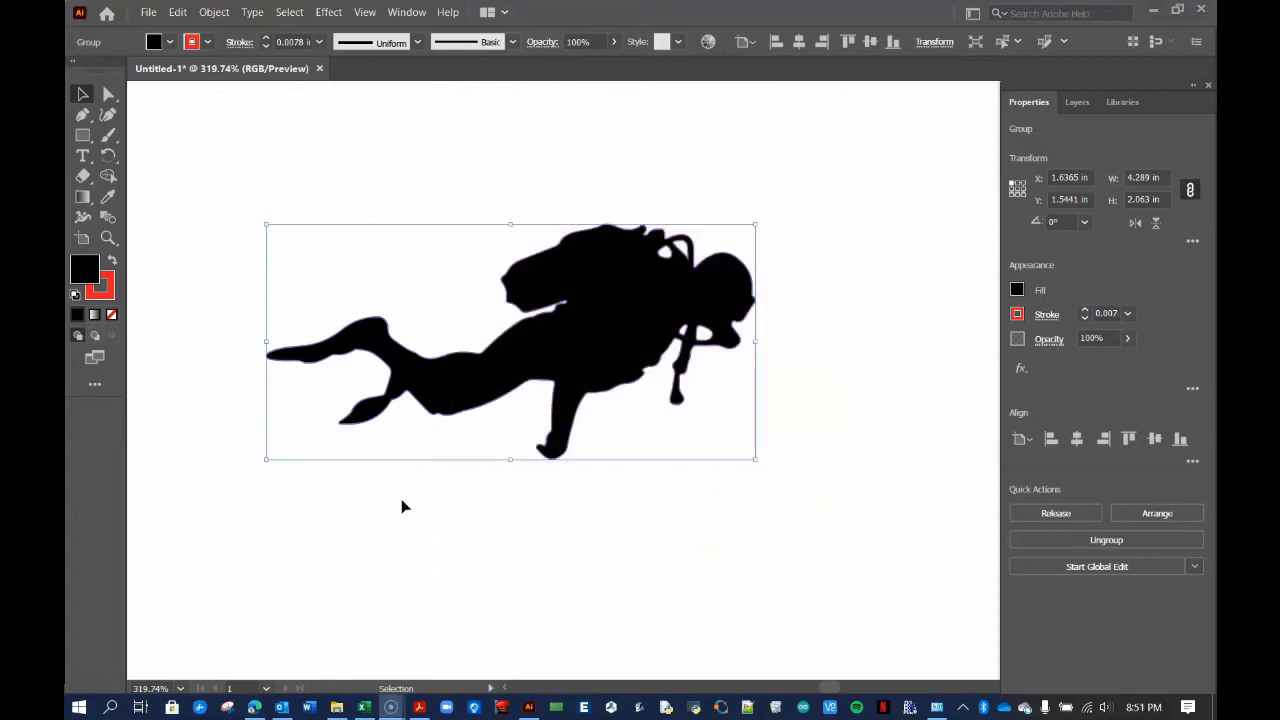
Check that scuba diver.dxf is in the SCUBA folder, then return to the Onshape ornament design
{"action": "left_click", "coordinate": [336, 707]}
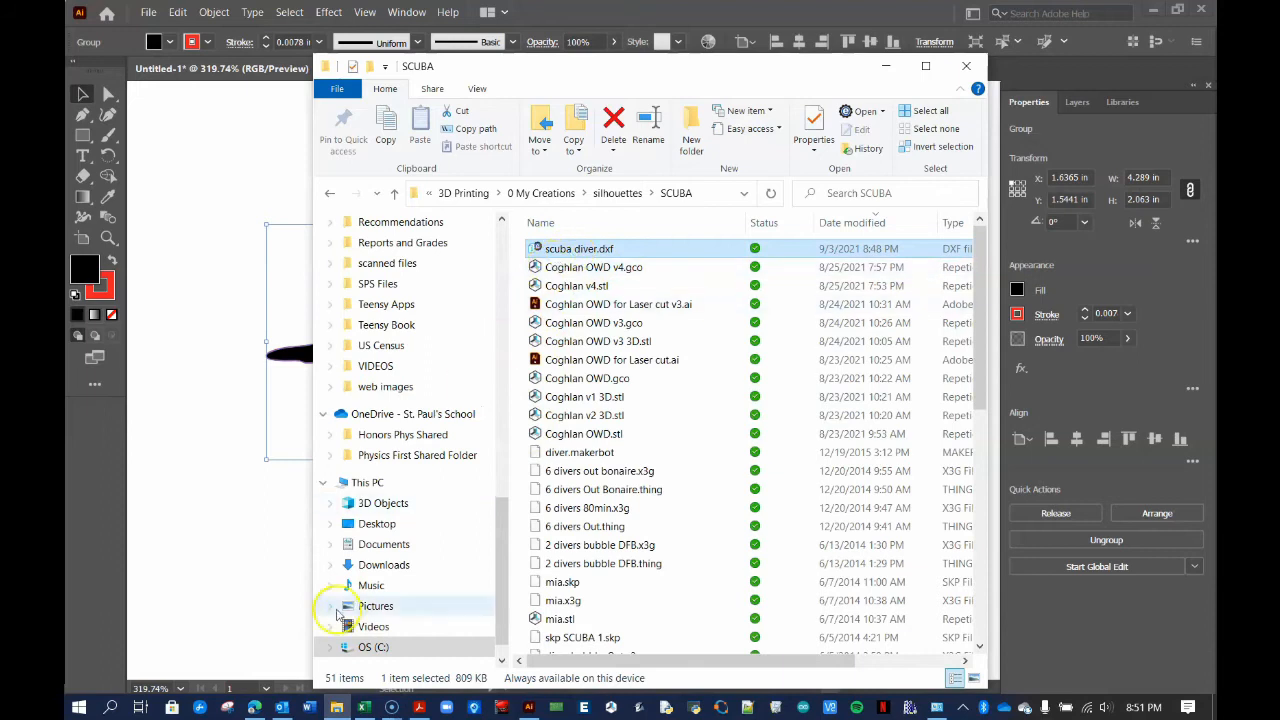
{"action": "left_click", "coordinate": [254, 707]}
{"action": "mouse_move", "coordinate": [706, 377]}
{"action": "right_mouse_down"}
{"action": "mouse_move", "coordinate": [688, 326]}
{"action": "mouse_move", "coordinate": [726, 391]}
{"action": "mouse_move", "coordinate": [666, 386]}
{"action": "mouse_move", "coordinate": [653, 403]}
{"action": "mouse_move", "coordinate": [589, 417]}
{"action": "mouse_move", "coordinate": [695, 418]}
{"action": "mouse_move", "coordinate": [717, 357]}
{"action": "right_mouse_up"}
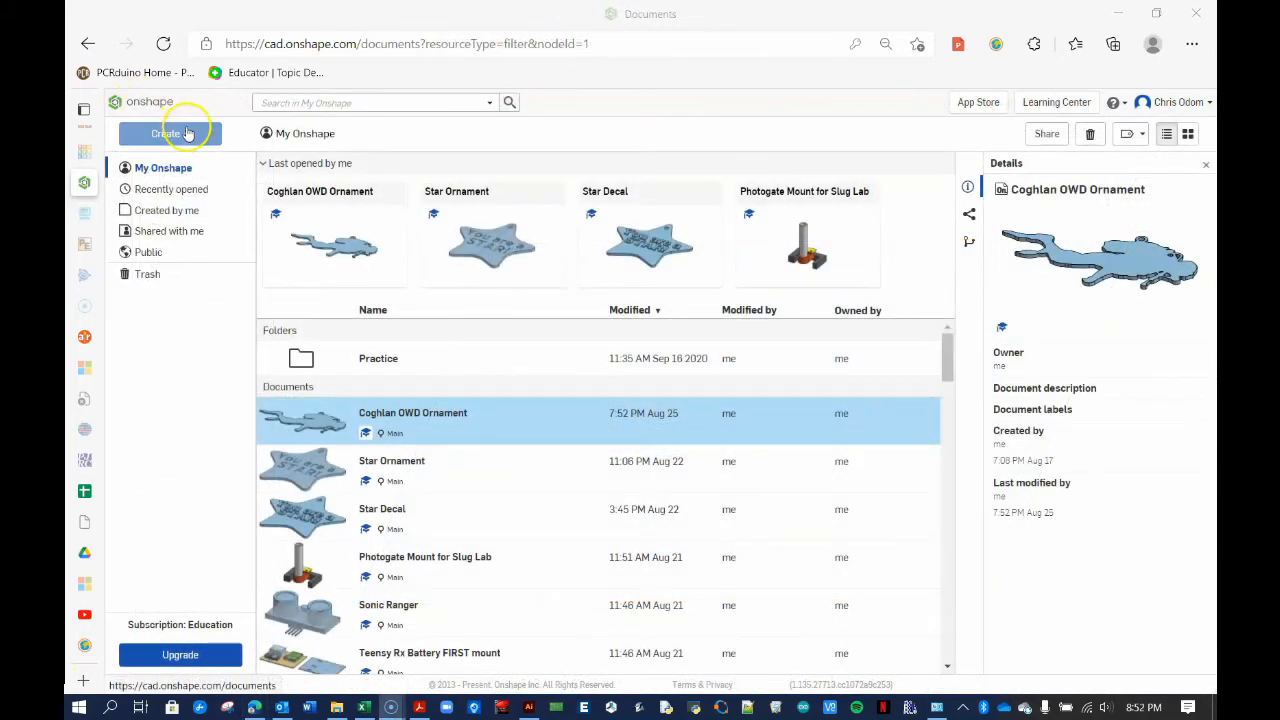
Create a new Onshape document named 'Scuba Ornament'
{"action": "left_click", "coordinate": [186, 133]}
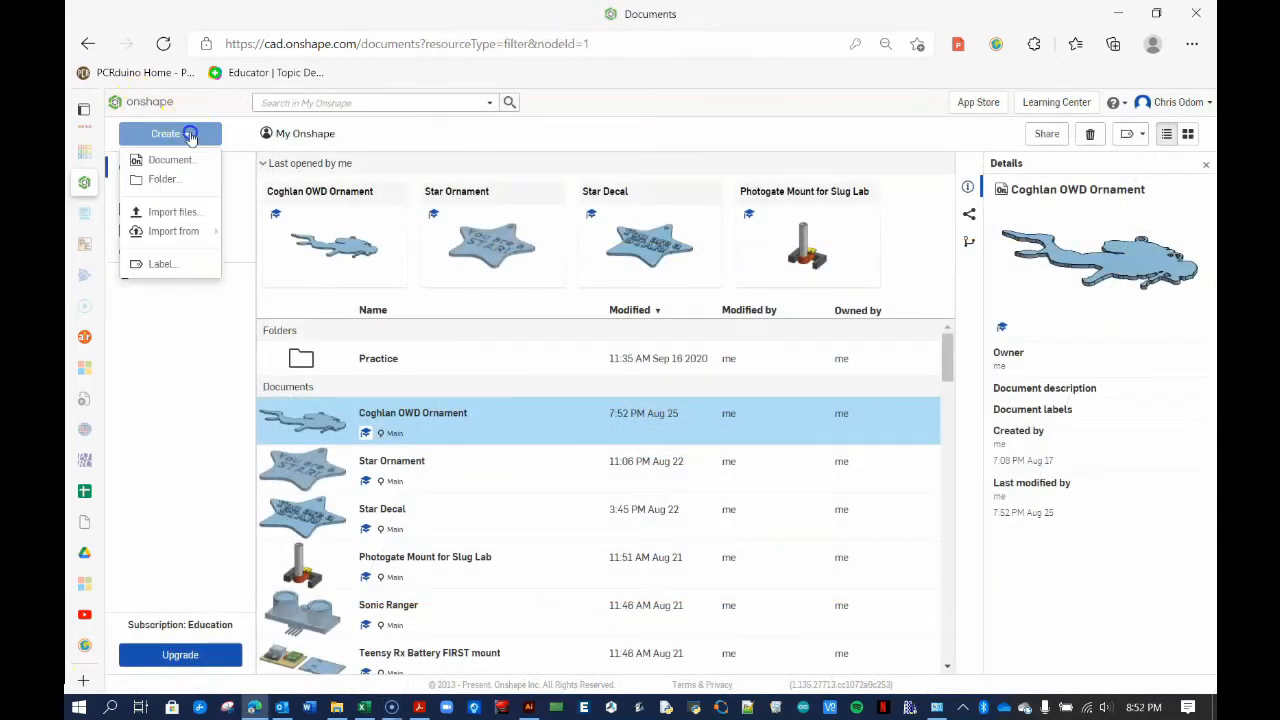
{"action": "left_click", "coordinate": [168, 161]}
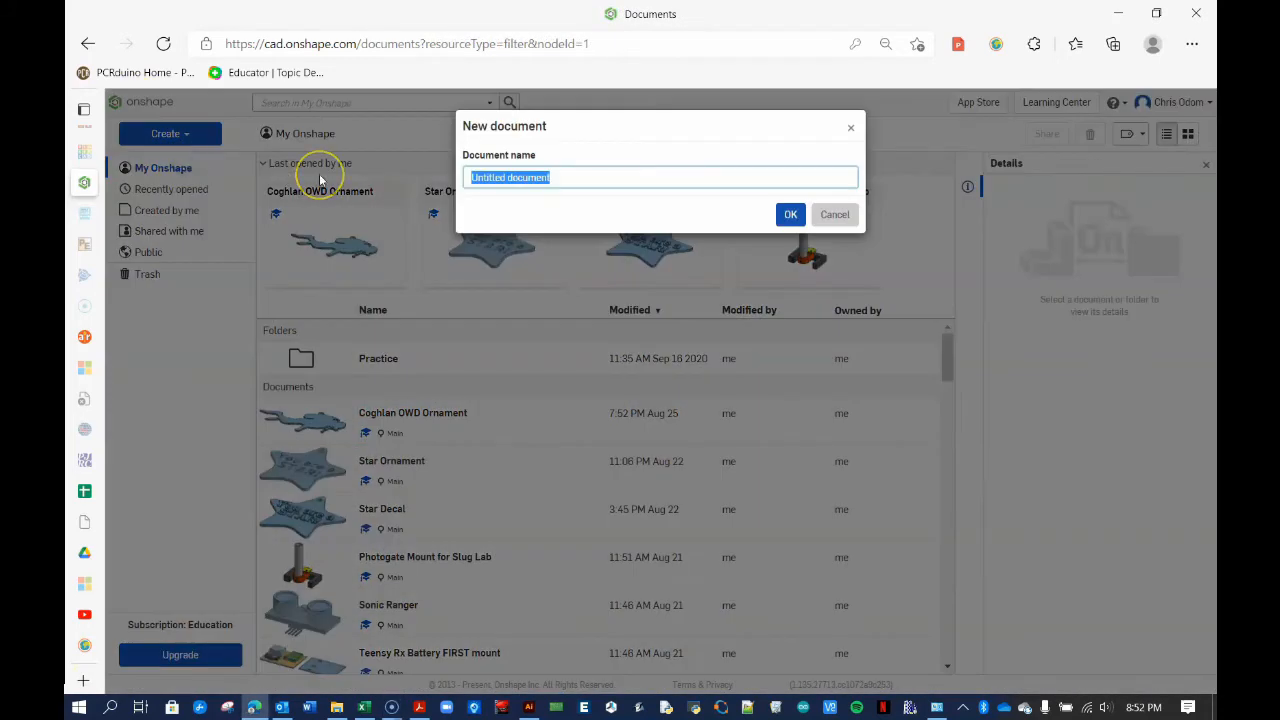
{"action": "type", "text": "Scuba Ornament"}
{"action": "left_click", "coordinate": [790, 214]}
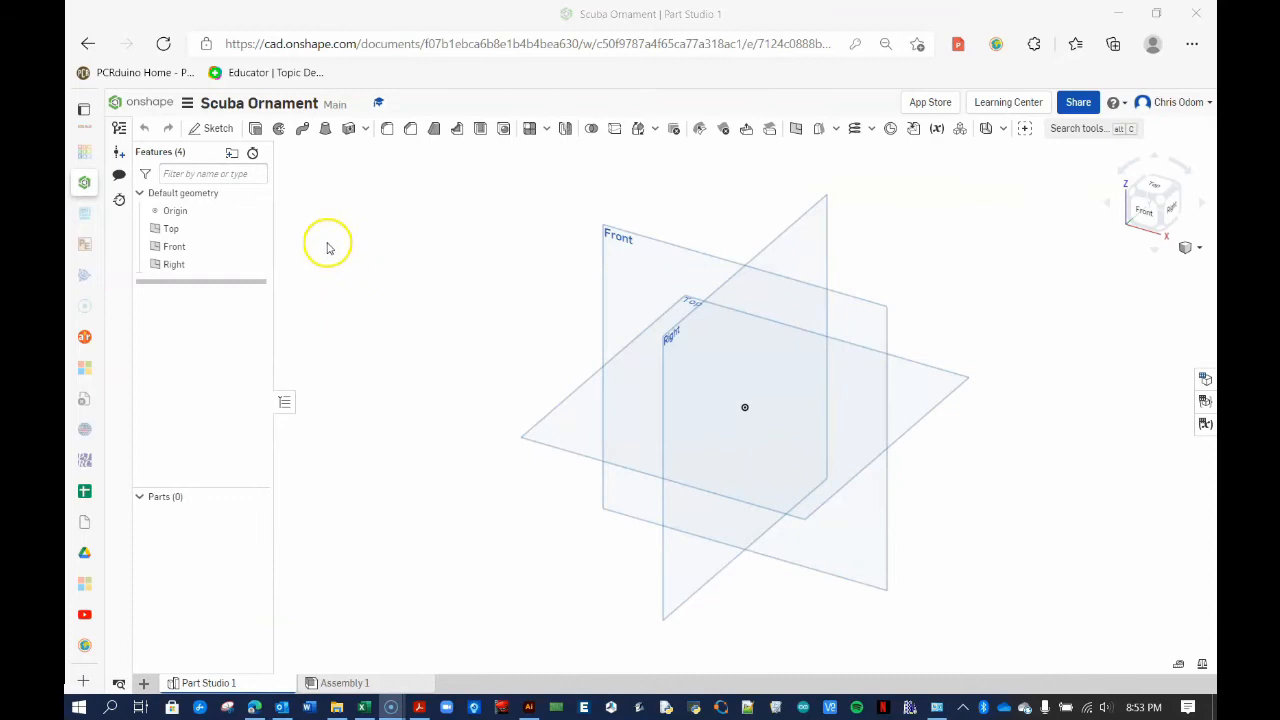
Set the workspace default length unit to Inch
{"action": "left_click", "coordinate": [186, 106]}
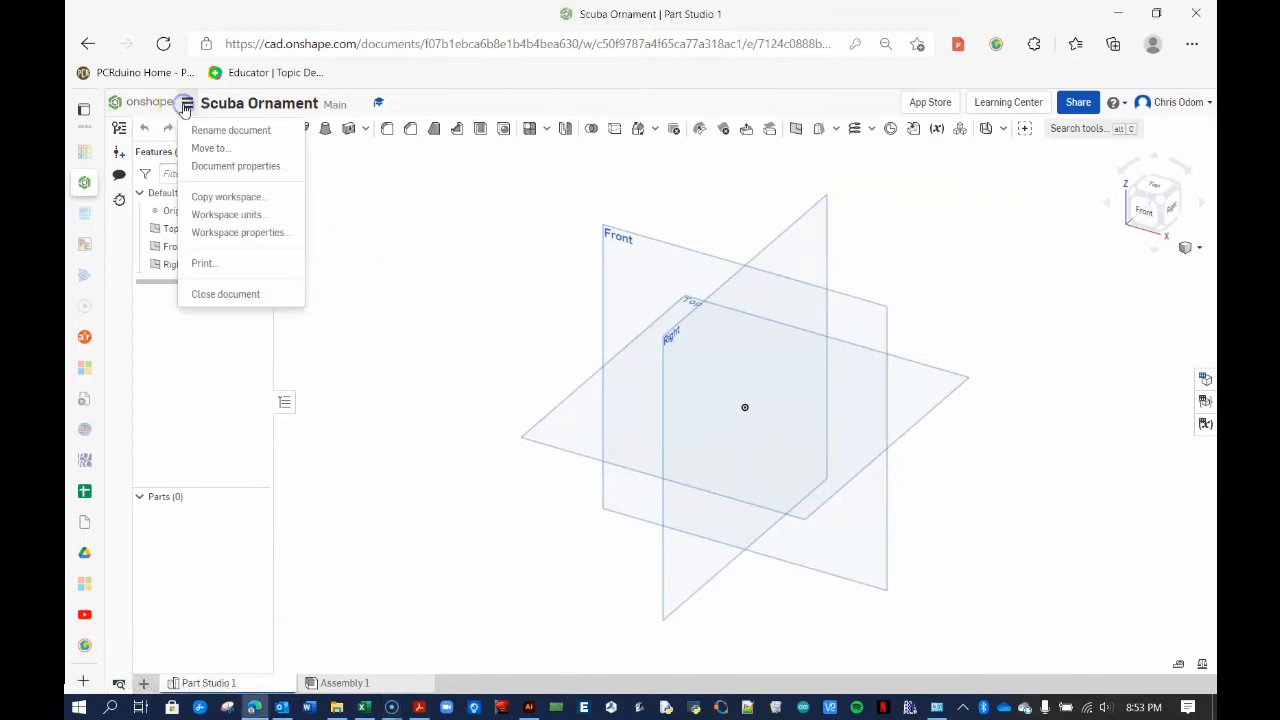
{"action": "left_click", "coordinate": [215, 212]}
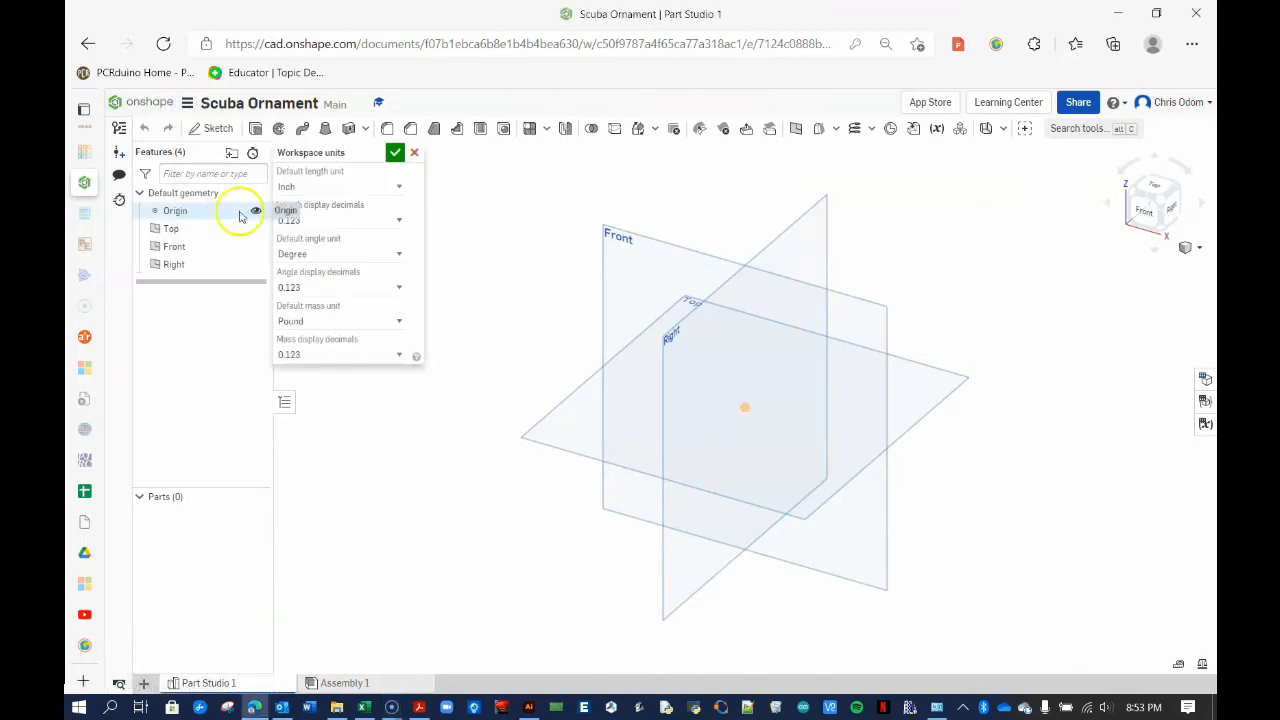
{"action": "left_click", "coordinate": [328, 187]}
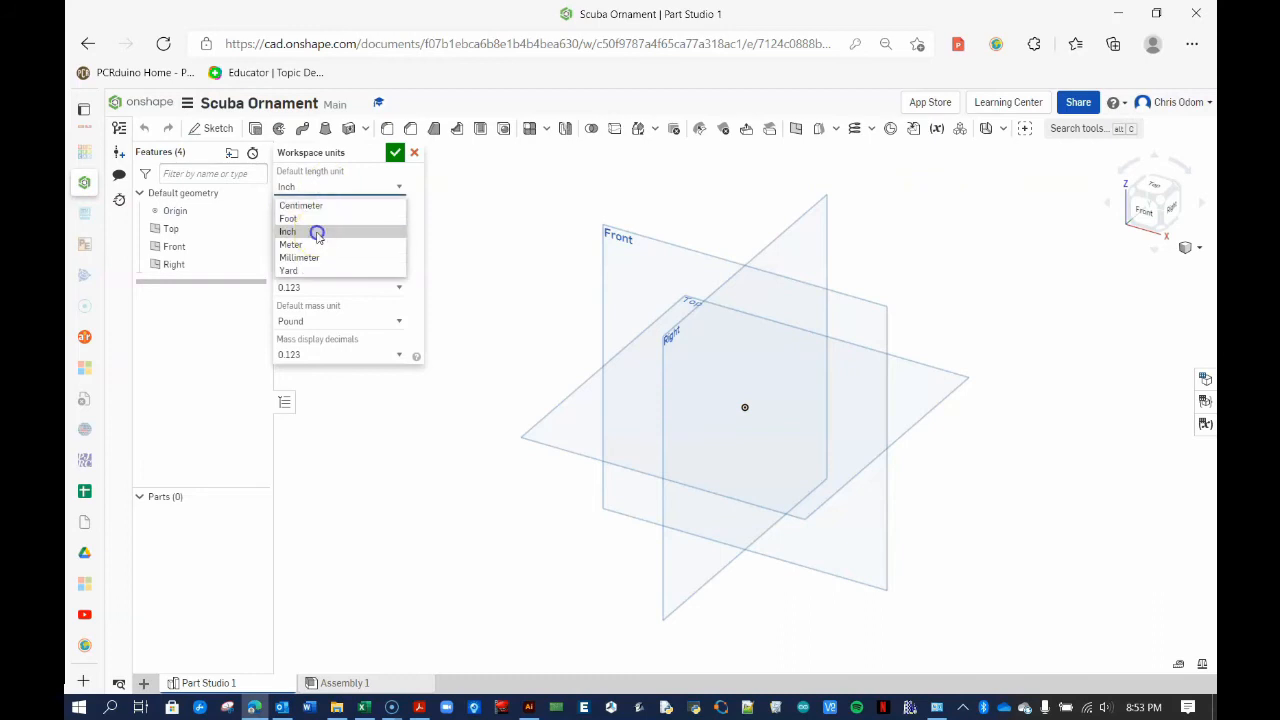
{"action": "left_click", "coordinate": [317, 231]}
{"action": "left_click", "coordinate": [394, 152]}
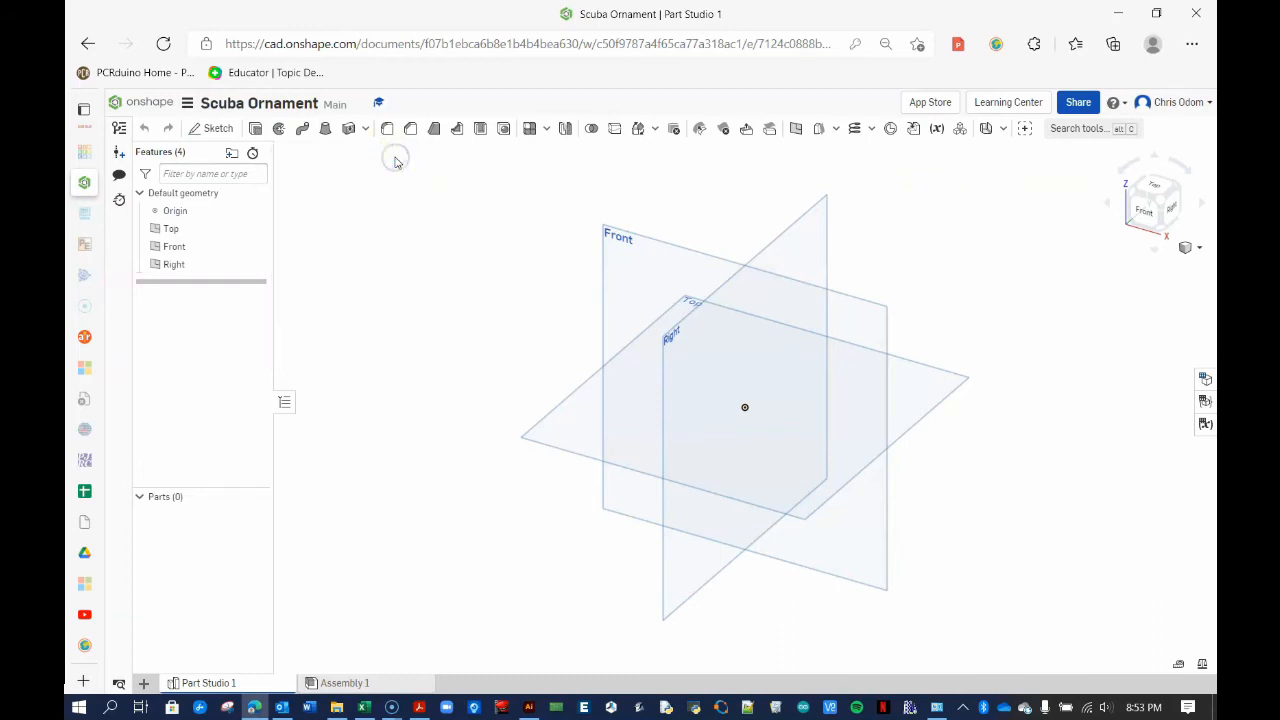
Import scuba diver.dxf into the Scuba Ornament document
{"action": "left_click", "coordinate": [143, 683]}
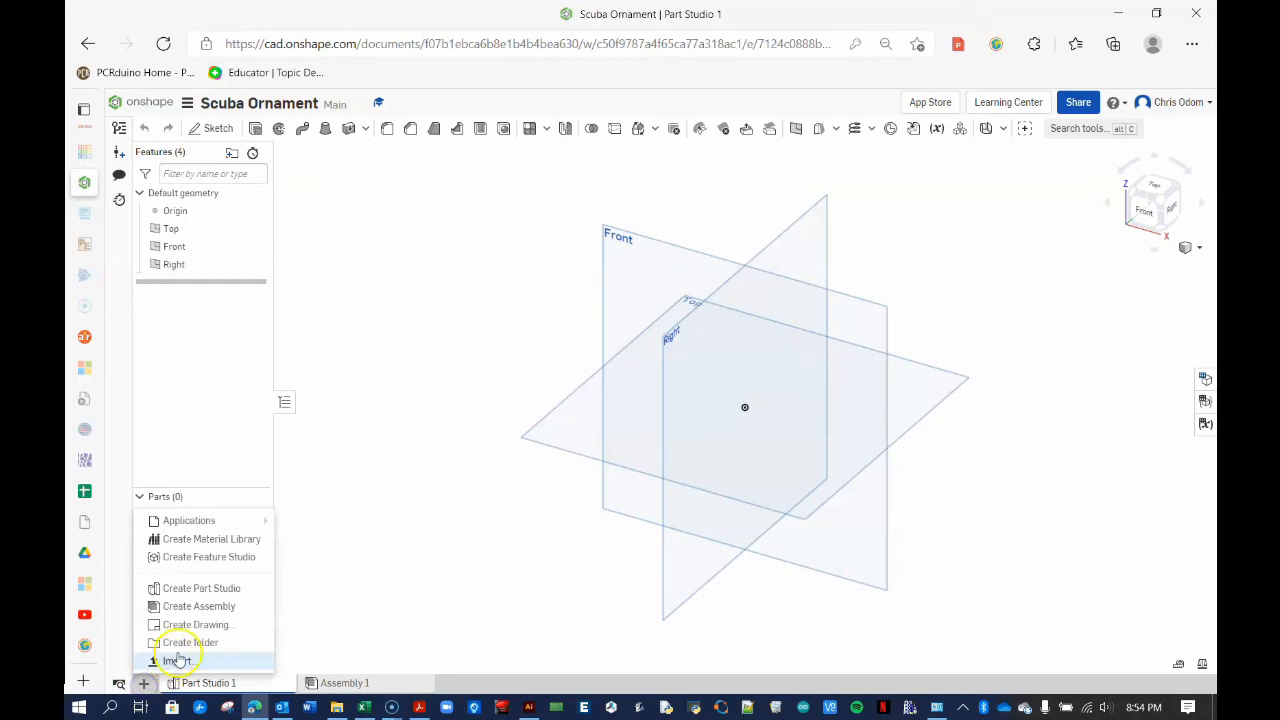
{"action": "left_click", "coordinate": [176, 661]}
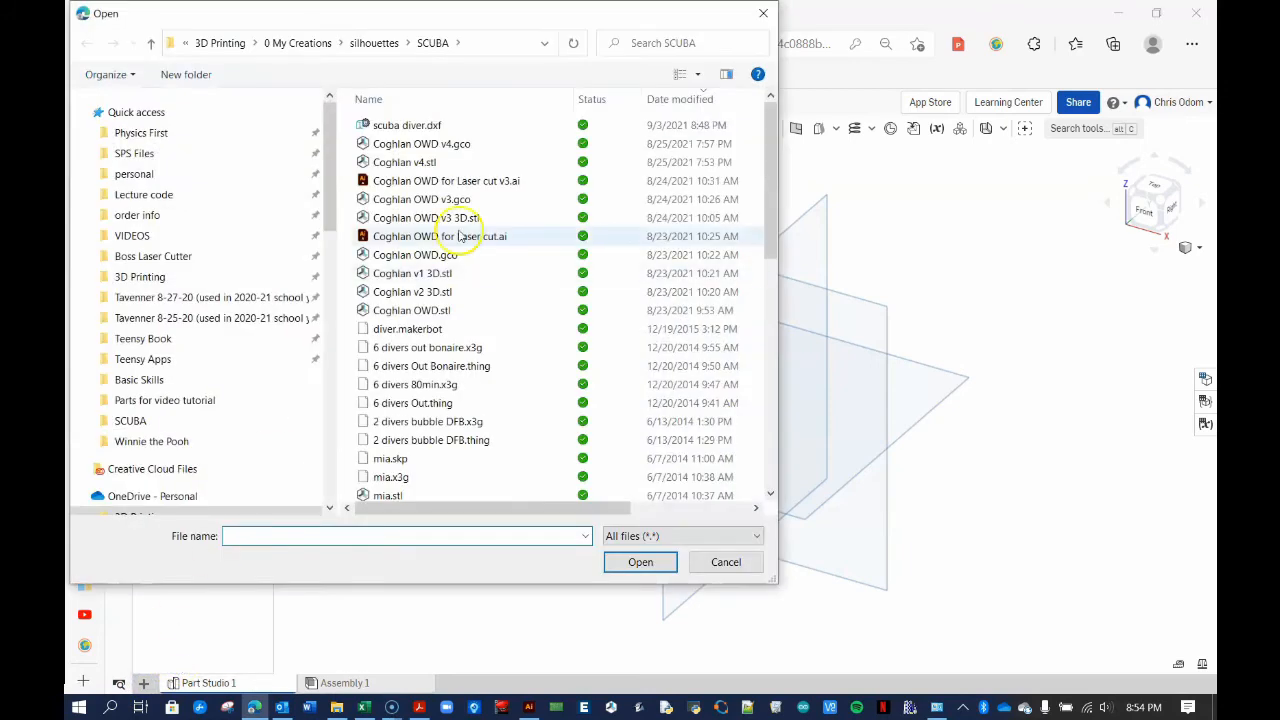
{"action": "left_click", "coordinate": [410, 125]}
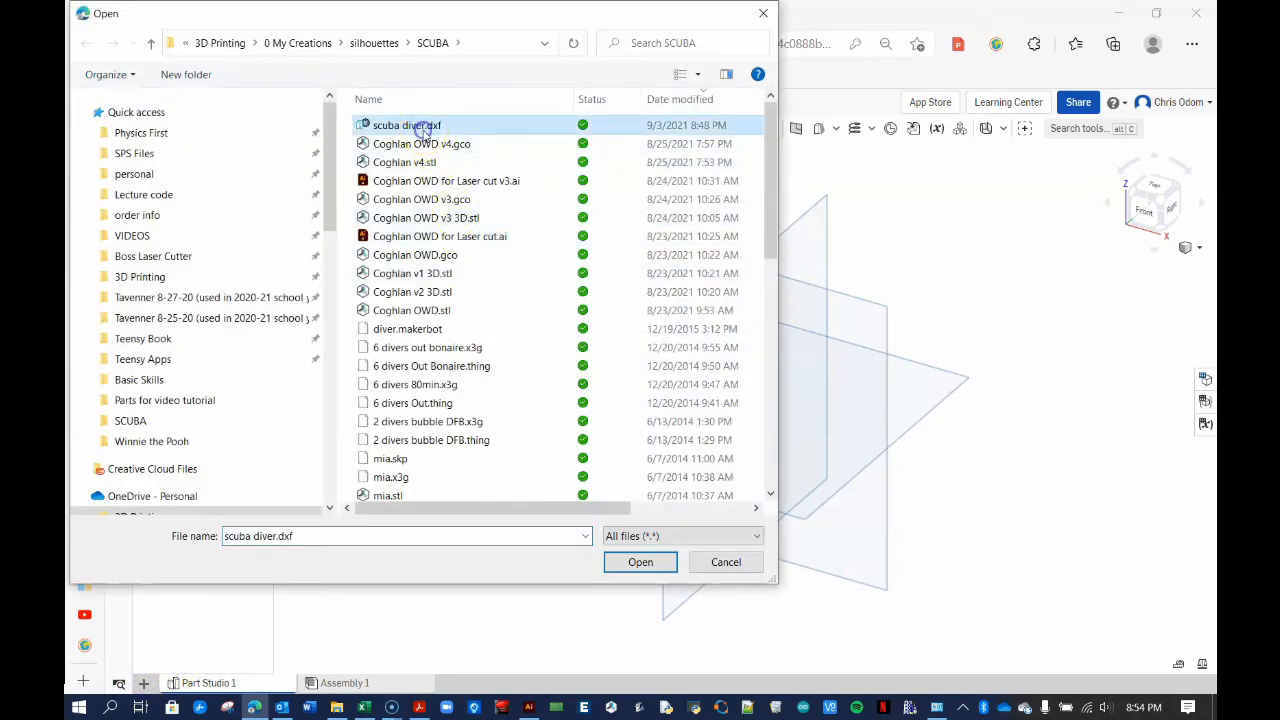
{"action": "left_click", "coordinate": [636, 562]}
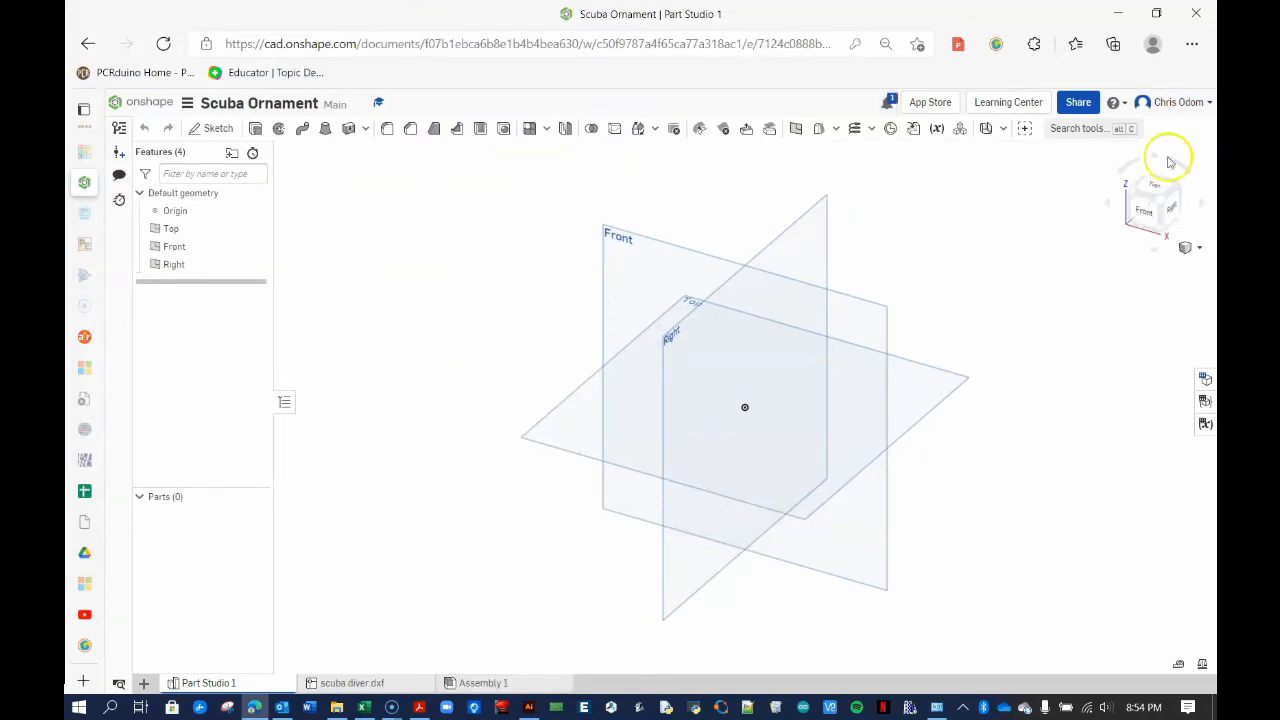
Preview the imported scuba diver.dxf tab, then hide the Front plane in Part Studio 1
{"action": "left_click", "coordinate": [372, 683]}
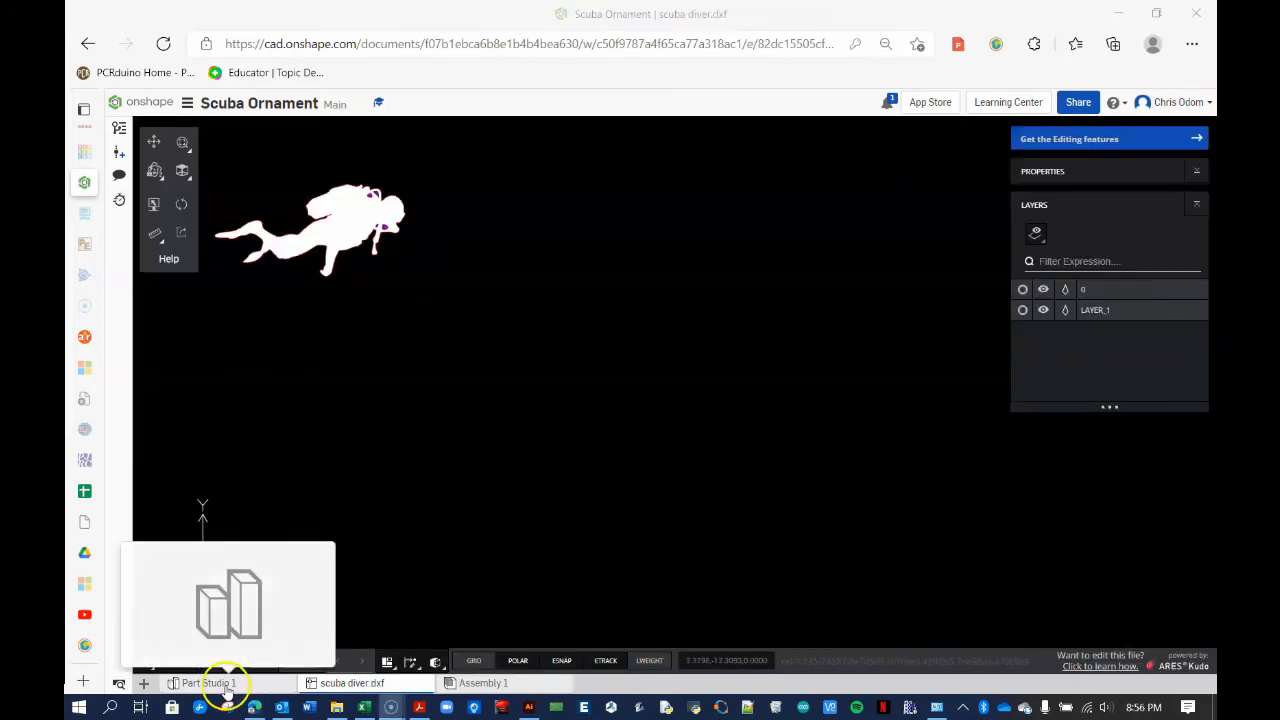
{"action": "left_click", "coordinate": [222, 686]}
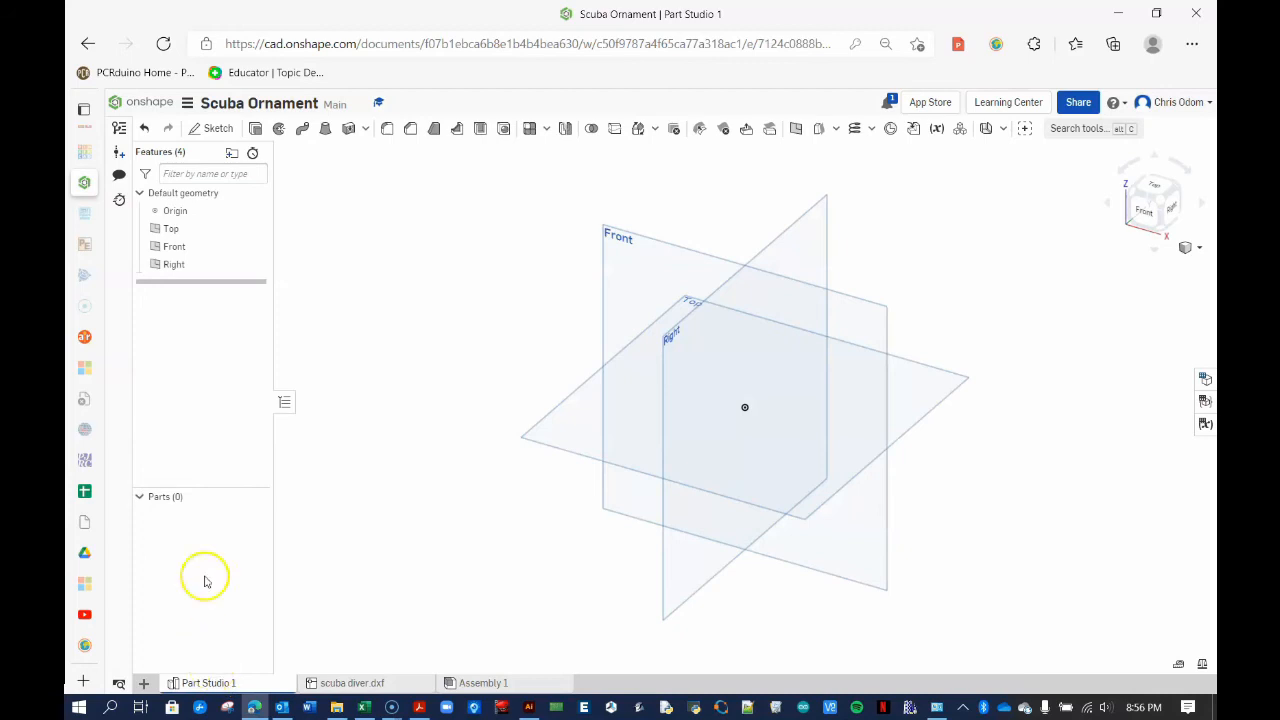
{"action": "left_click", "coordinate": [255, 246]}
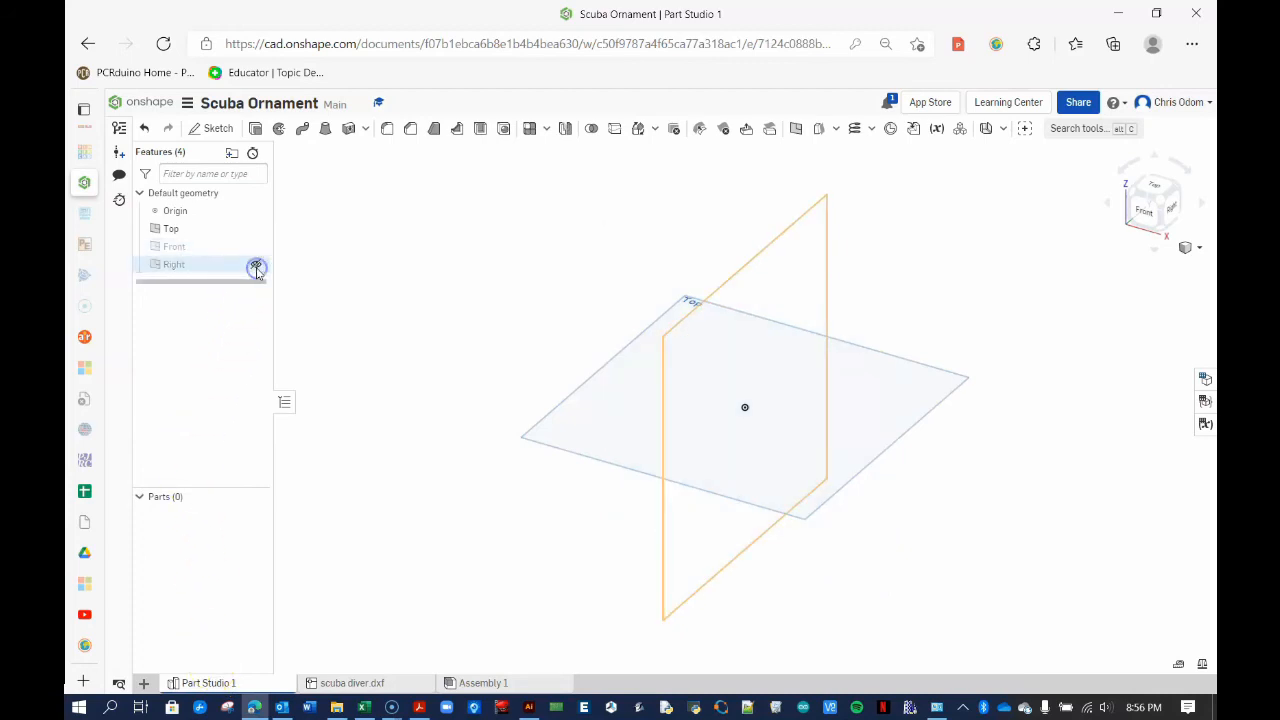
Hide the Right plane and insert scuba diver.dxf into a new Top-plane sketch, viewed from above
{"action": "left_click", "coordinate": [256, 268]}
{"action": "left_click", "coordinate": [631, 420]}
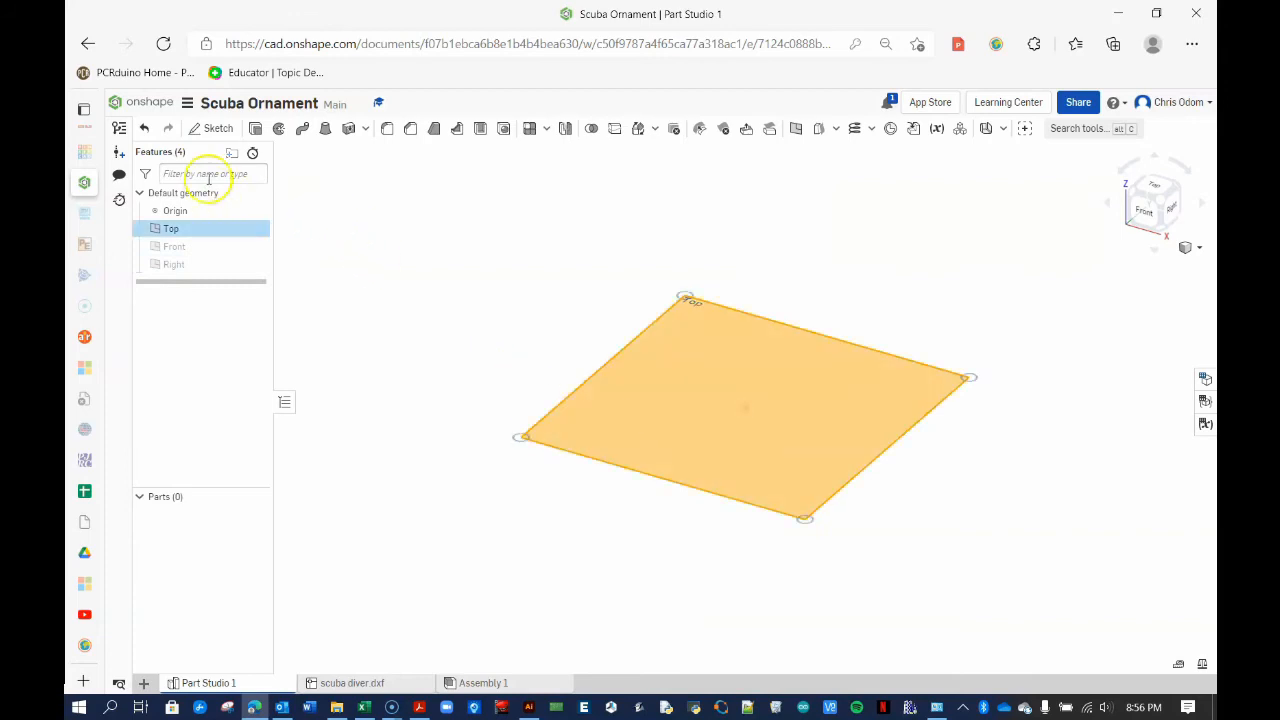
{"action": "left_click", "coordinate": [212, 128]}
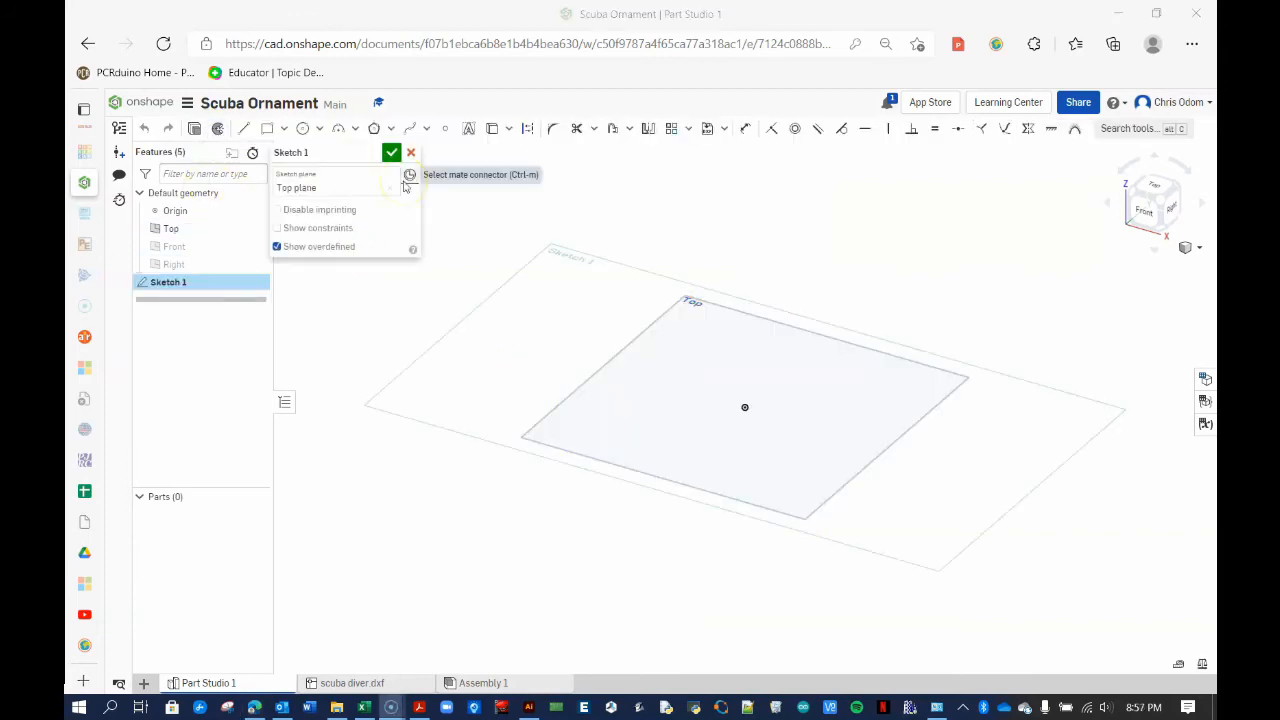
{"action": "left_click", "coordinate": [725, 134]}
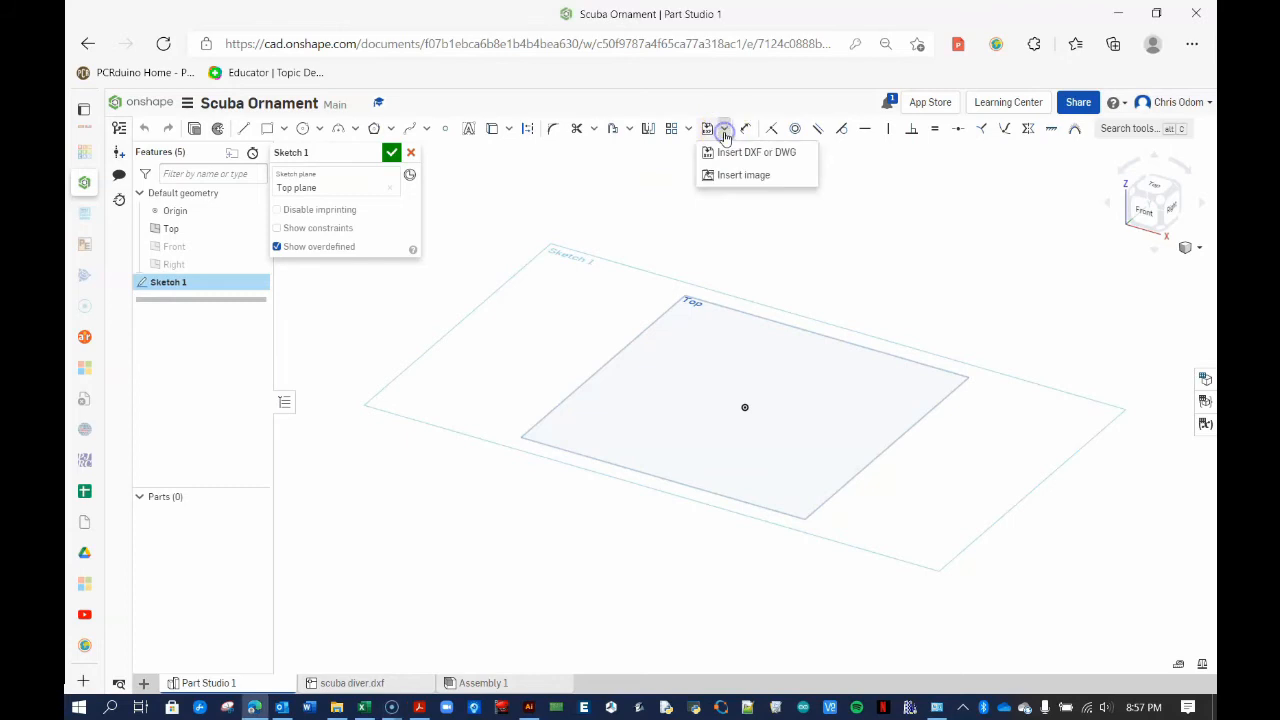
{"action": "left_click", "coordinate": [727, 153]}
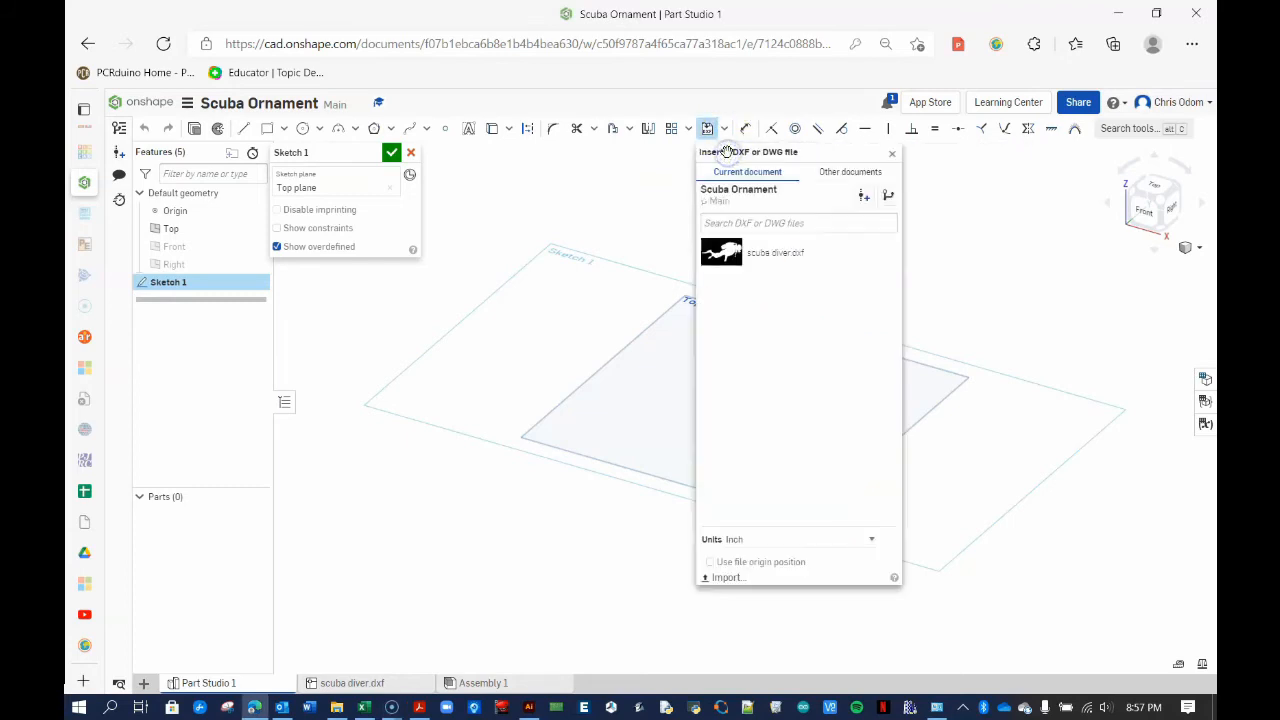
{"action": "left_click", "coordinate": [727, 255]}
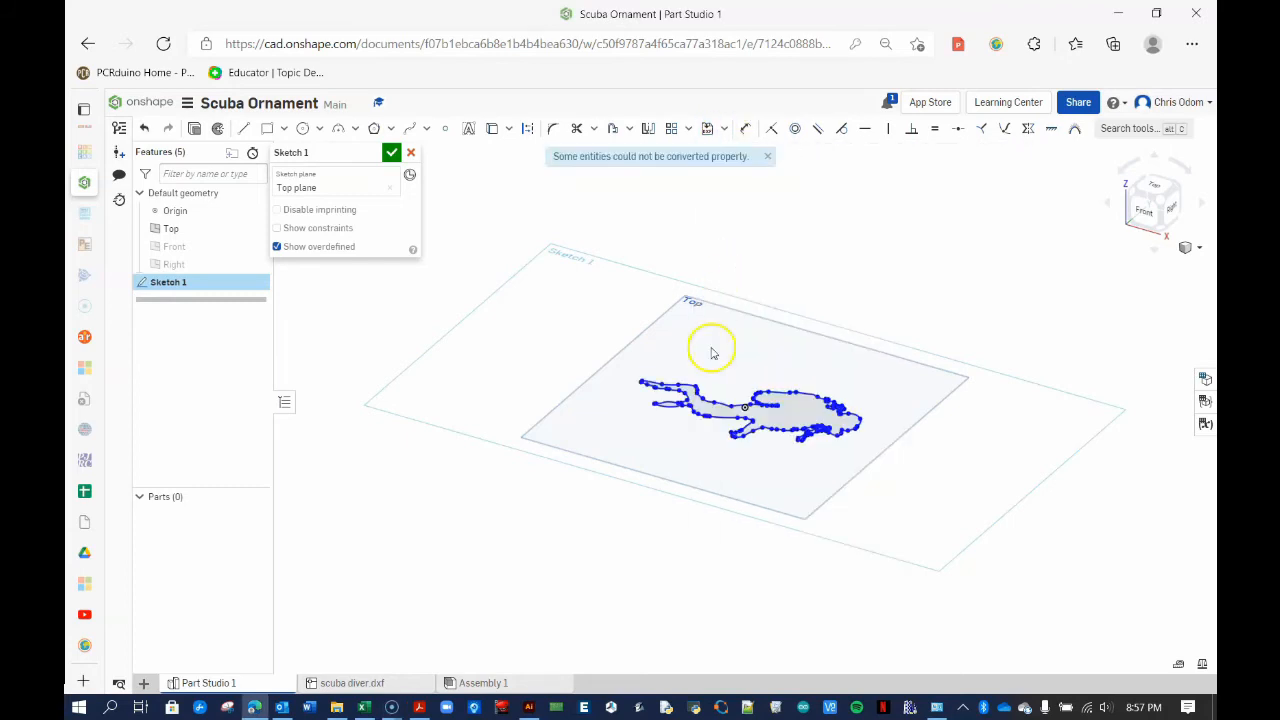
{"action": "right_click_drag", "start_coordinate": [670, 363], "coordinate": [840, 251]}
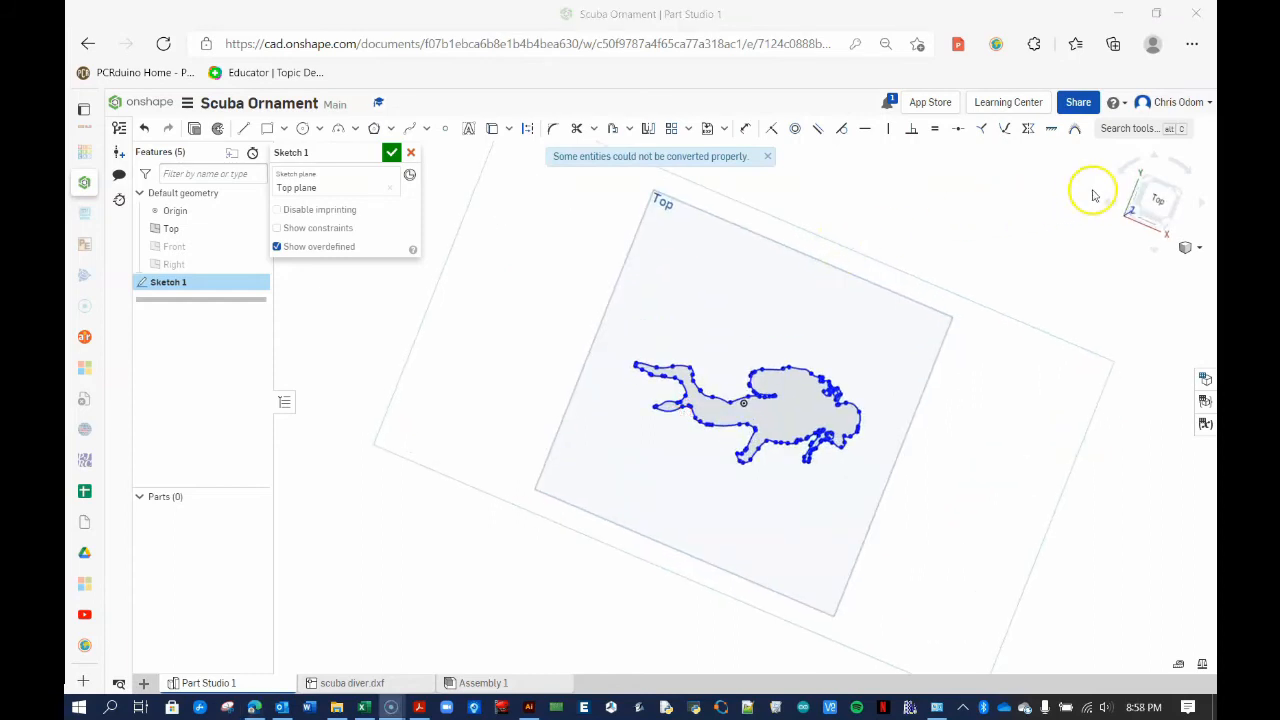
{"action": "left_click", "coordinate": [1155, 200]}
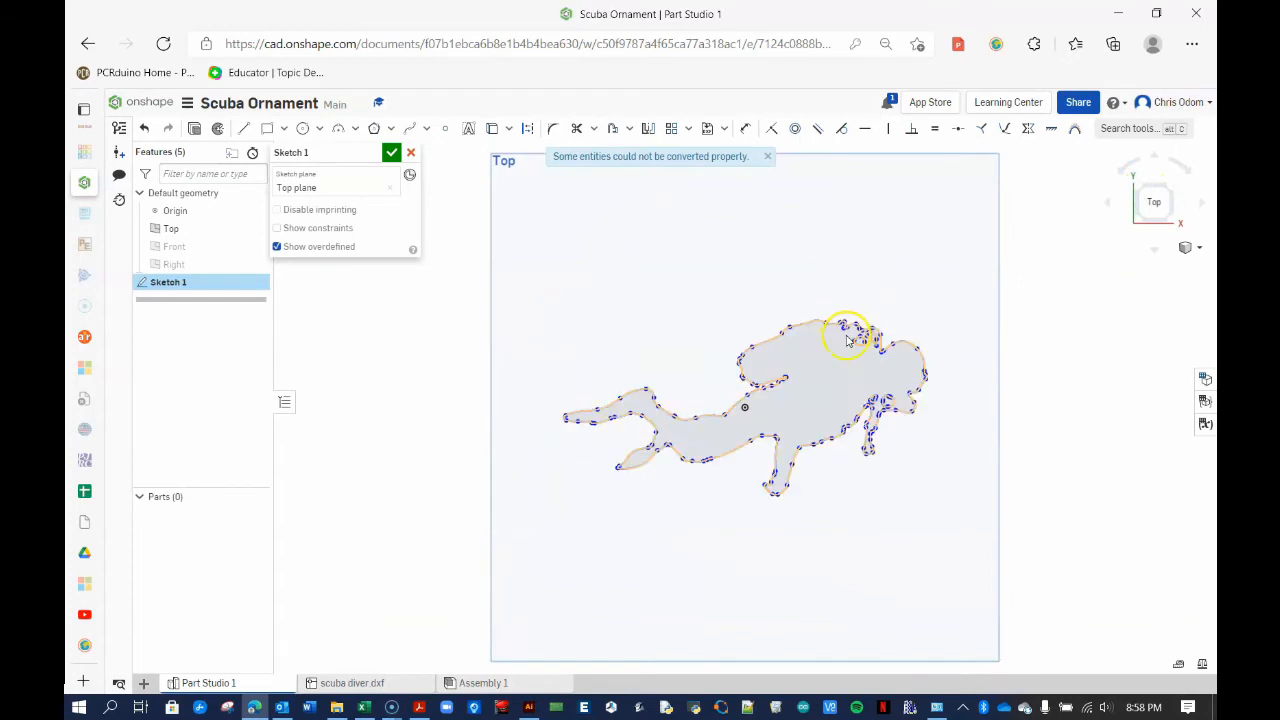
{"action": "scroll", "coordinate": [847, 358], "scroll_direction": "up", "scroll_amount": 3}
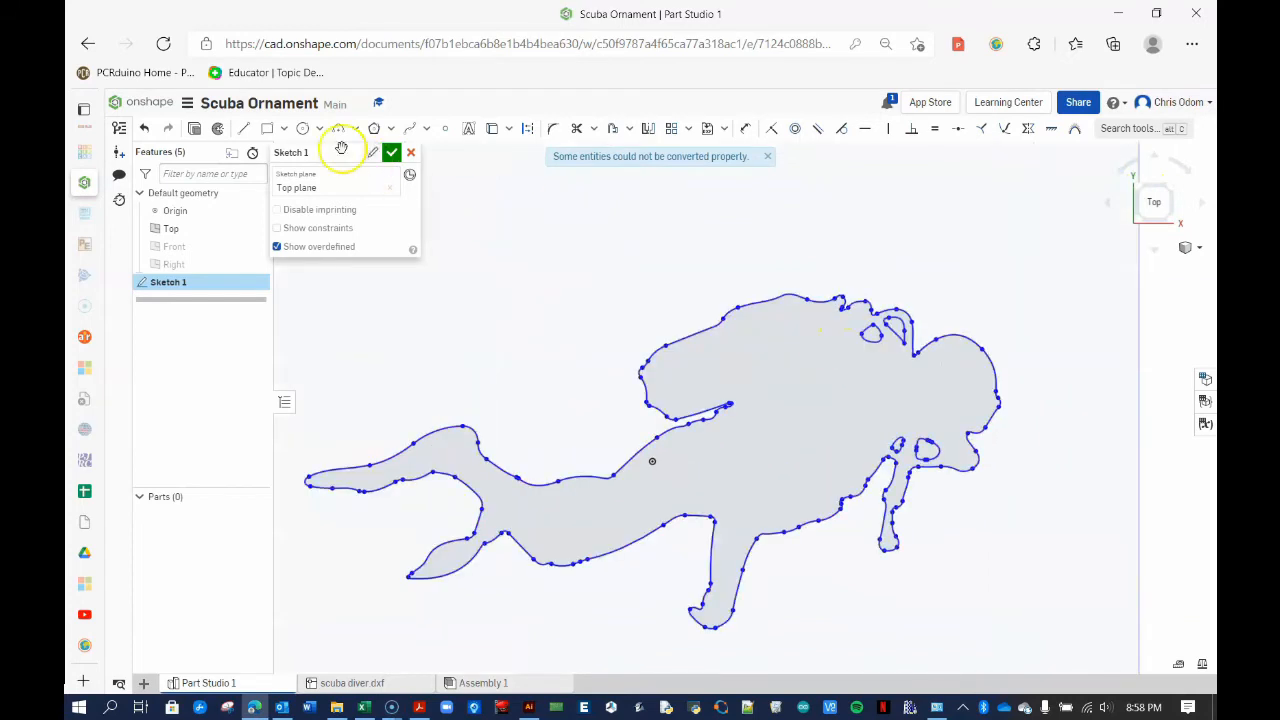
Draw a 3.66 mm diameter circle above the diver
{"action": "left_click", "coordinate": [304, 130]}
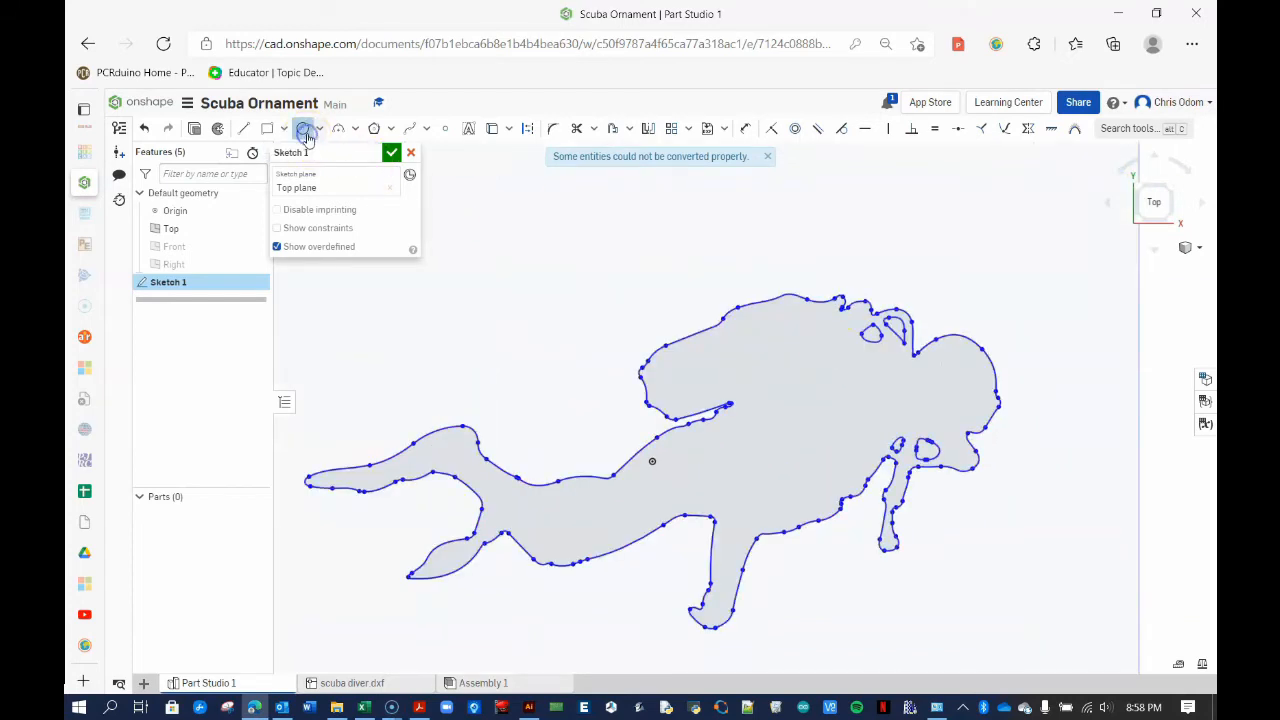
{"action": "left_click", "coordinate": [586, 262]}
{"action": "left_click", "coordinate": [610, 299]}
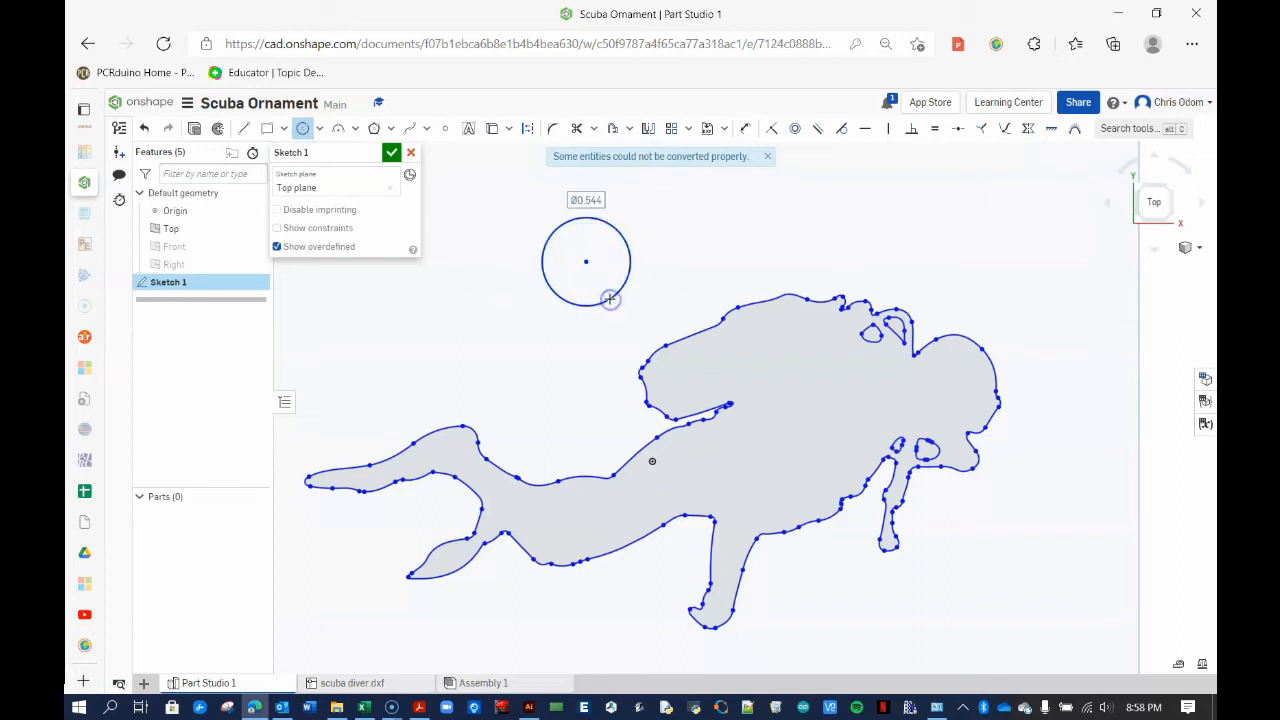
{"action": "type", "text": "3"}
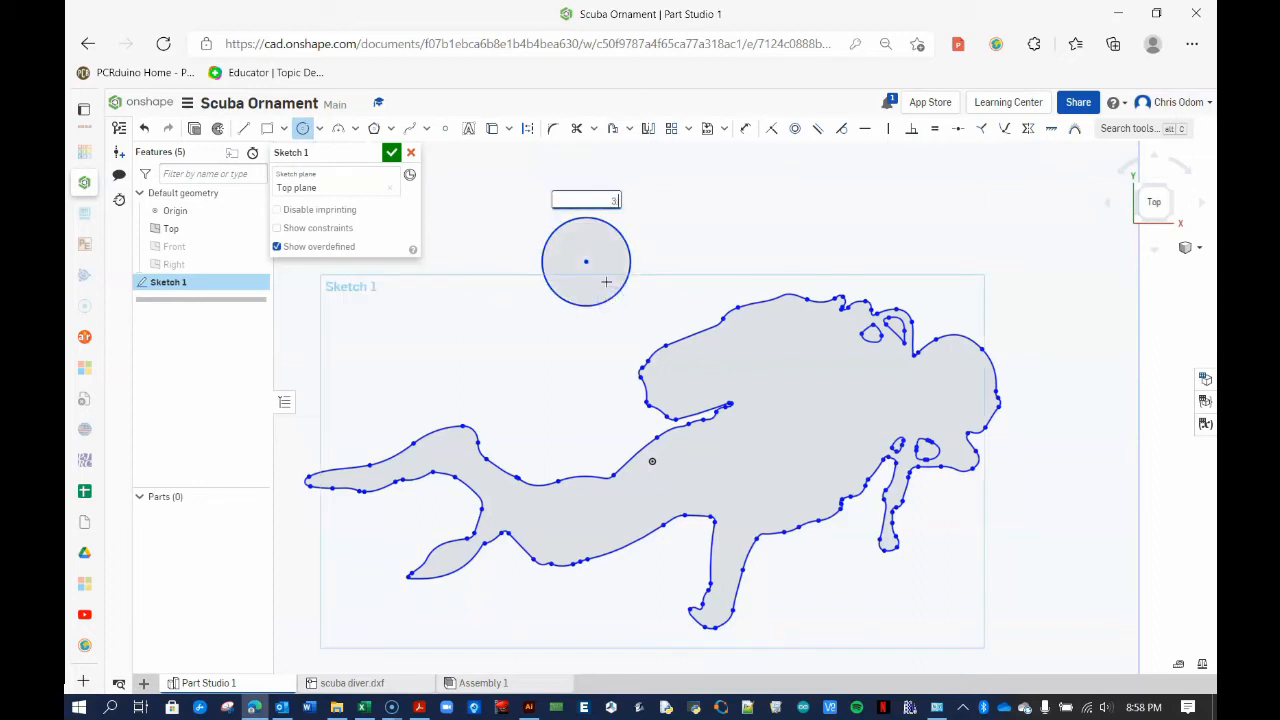
{"action": "type", "text": ".66 mm"}
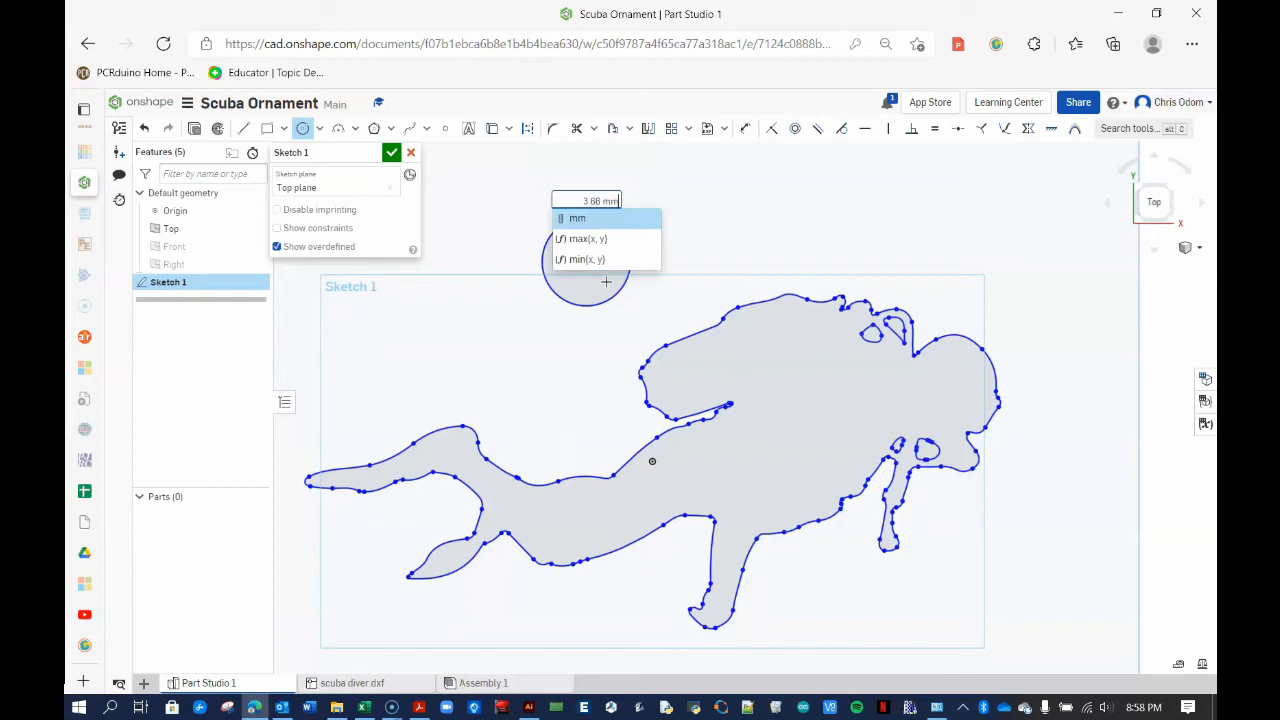
{"action": "key", "text": "Return"}
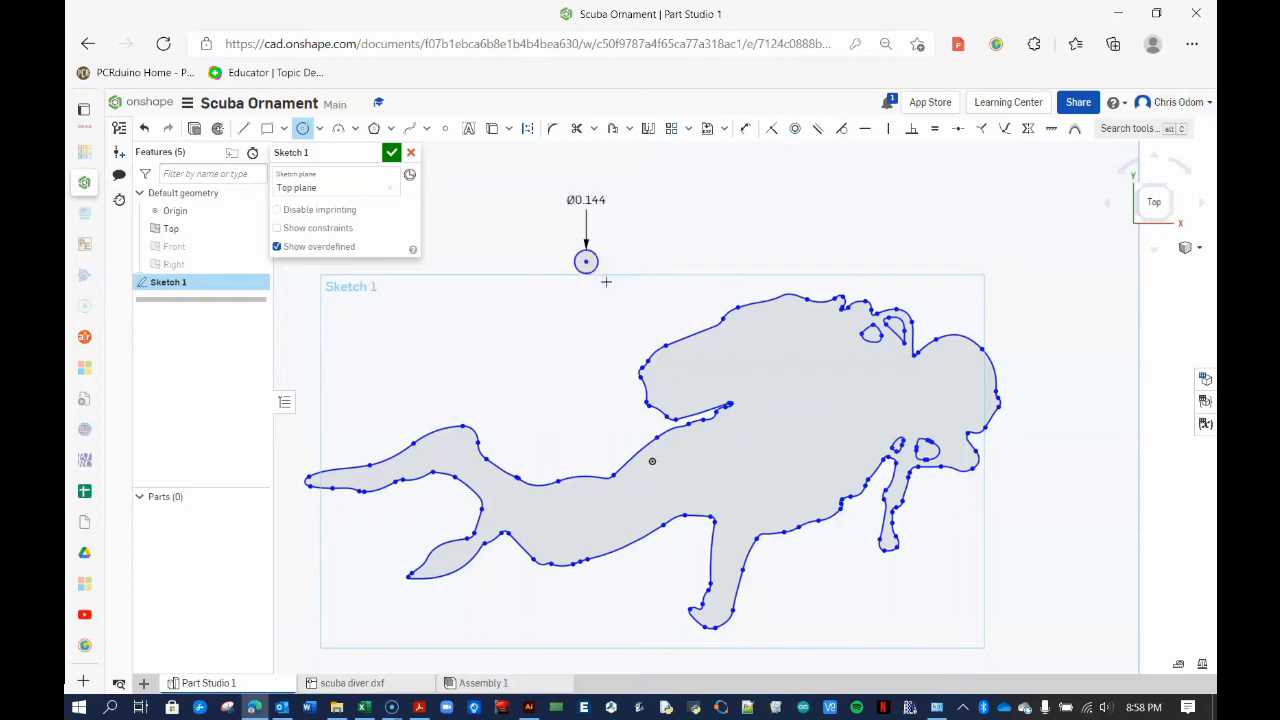
Offset the small circle outward by 1.5 mm to form a ring
{"action": "left_click", "coordinate": [616, 131]}
{"action": "left_click", "coordinate": [597, 254]}
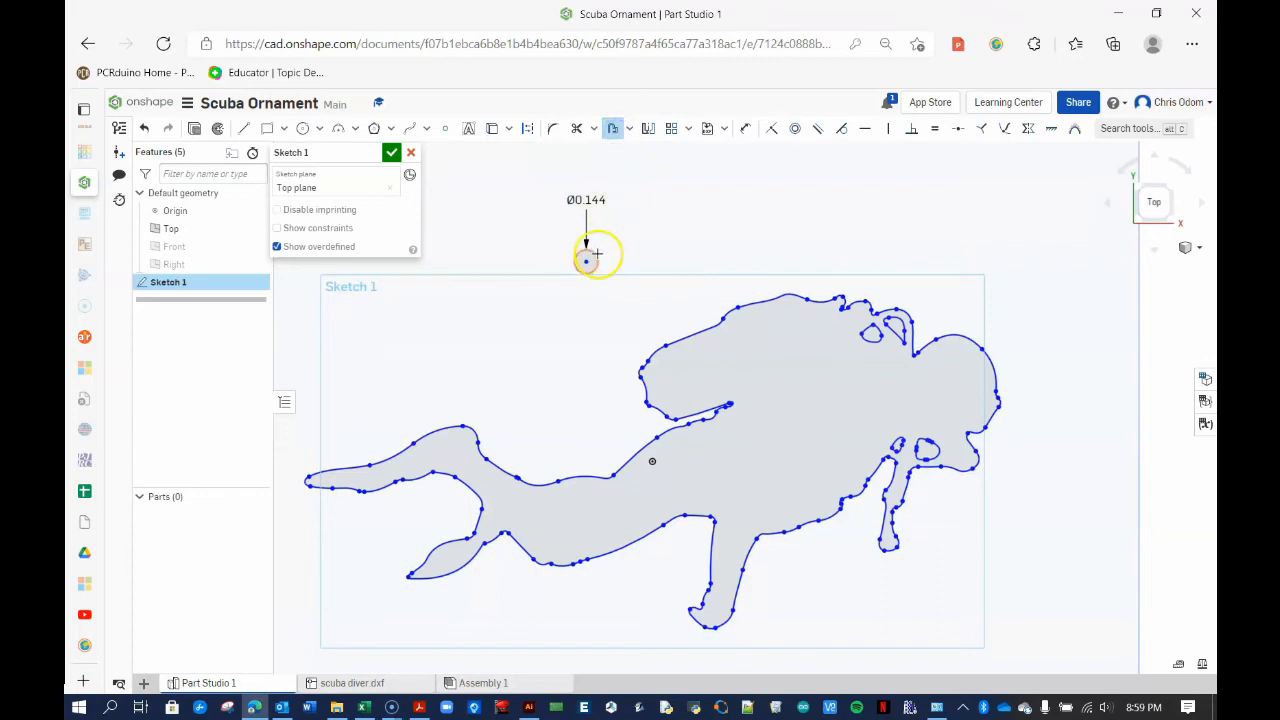
{"action": "left_click", "coordinate": [662, 254]}
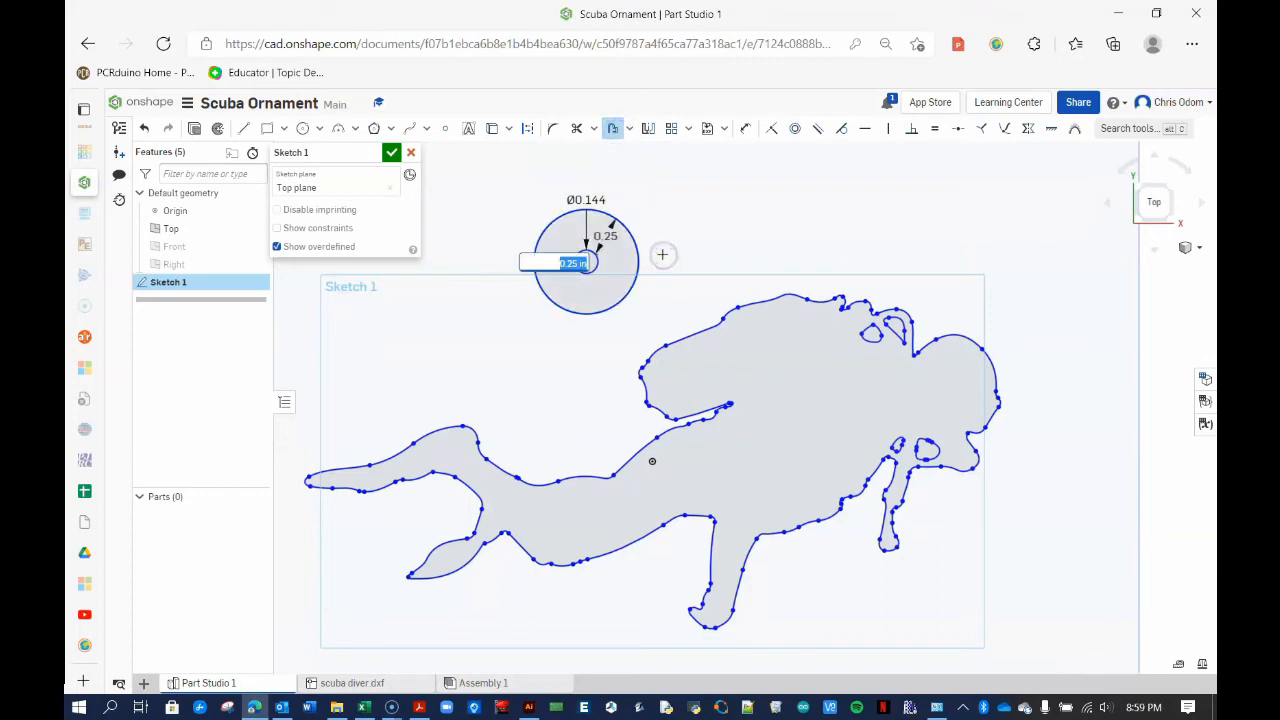
{"action": "type", "text": "1.5mm"}
{"action": "key", "text": "Return"}
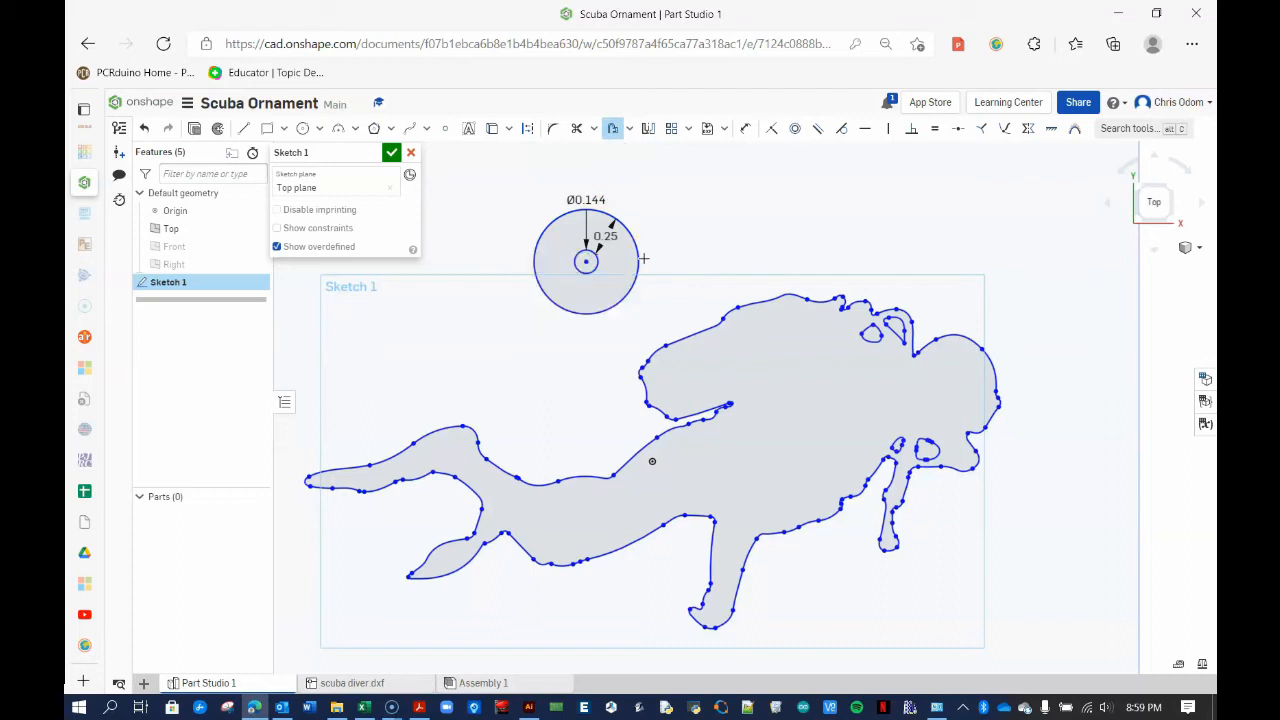
{"action": "left_click", "coordinate": [660, 297]}
{"action": "left_click", "coordinate": [613, 129]}
Move both circles onto the diver's upper outline
{"action": "scroll", "coordinate": [658, 277], "scroll_direction": "up", "scroll_amount": 3}
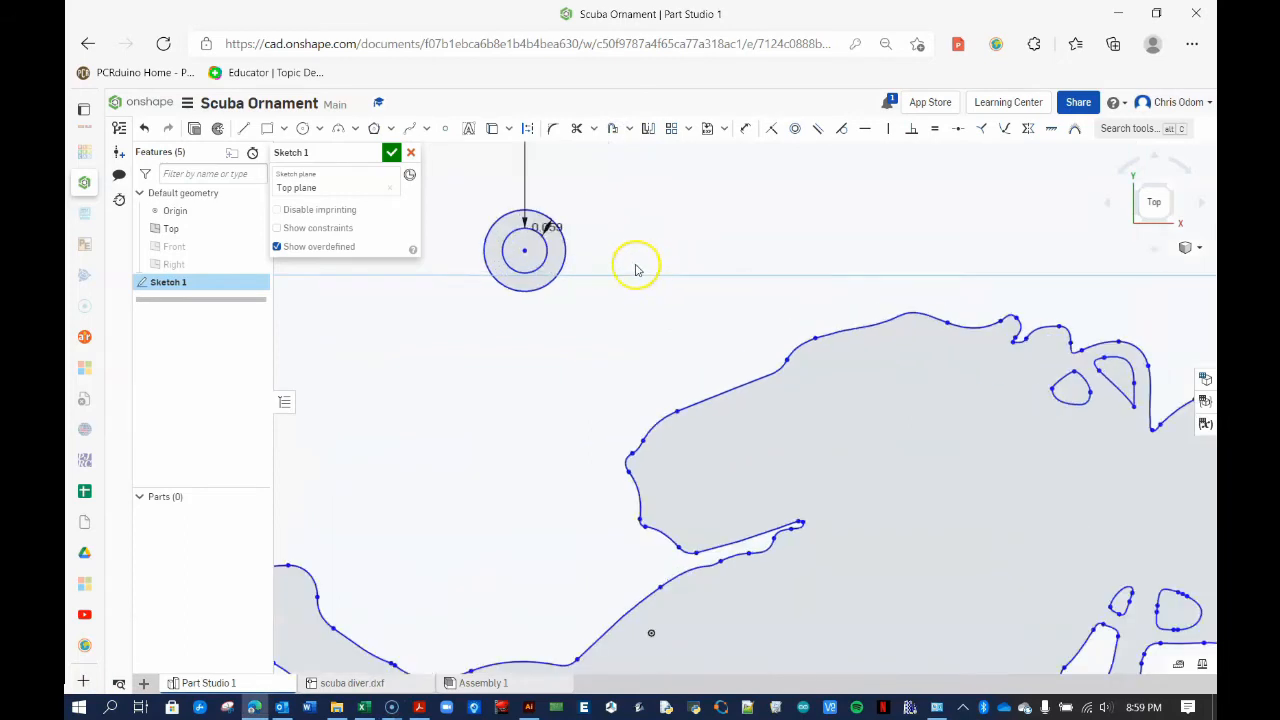
{"action": "left_click_drag", "start_coordinate": [461, 189], "coordinate": [604, 340]}
{"action": "mouse_move", "coordinate": [543, 292]}
{"action": "left_mouse_down"}
{"action": "mouse_move", "coordinate": [676, 352]}
{"action": "mouse_move", "coordinate": [803, 358]}
{"action": "left_mouse_up"}
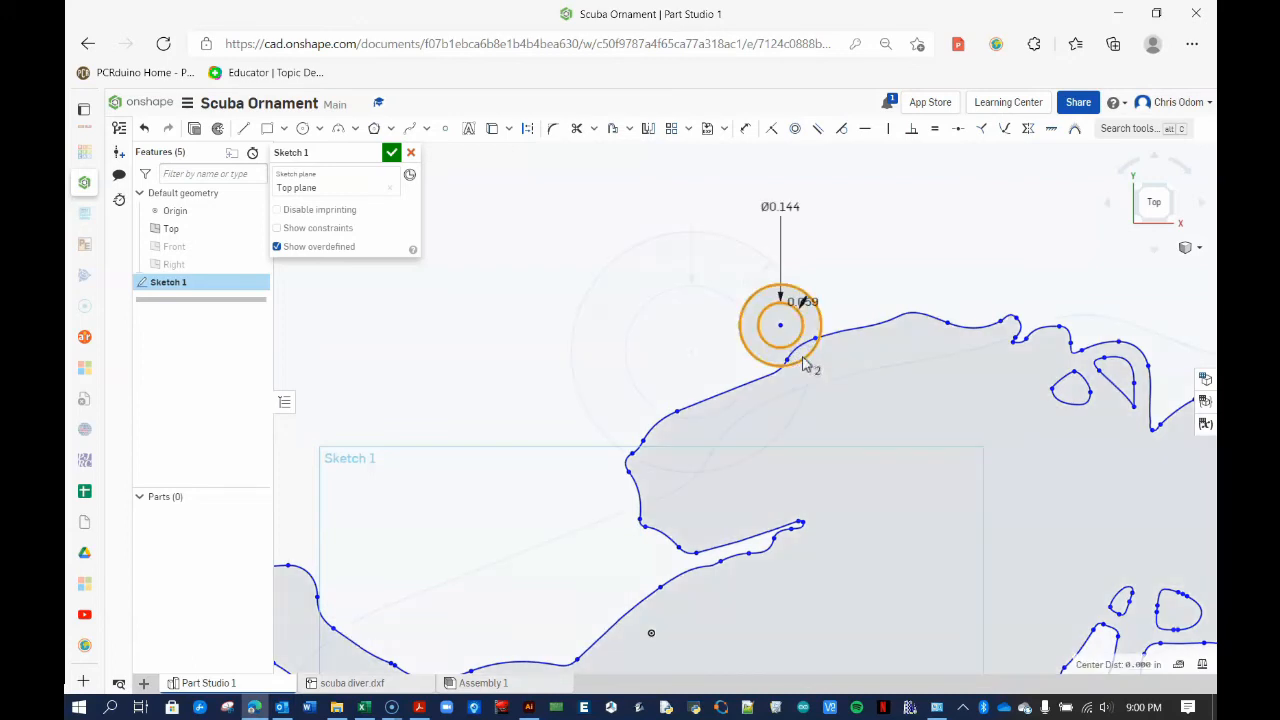
{"action": "left_click", "coordinate": [719, 353]}
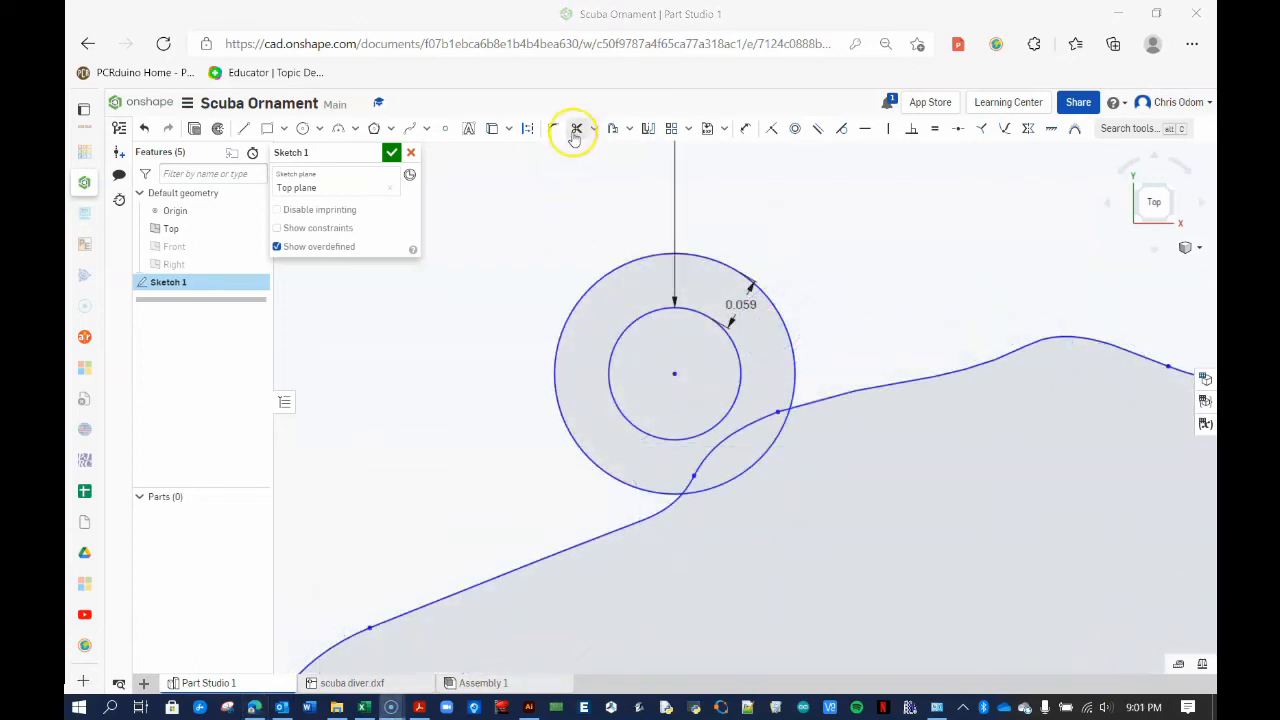
Trim the overlapping outline segment, ring arc and leftover stub where the loop meets the diver
{"action": "left_click", "coordinate": [577, 131]}
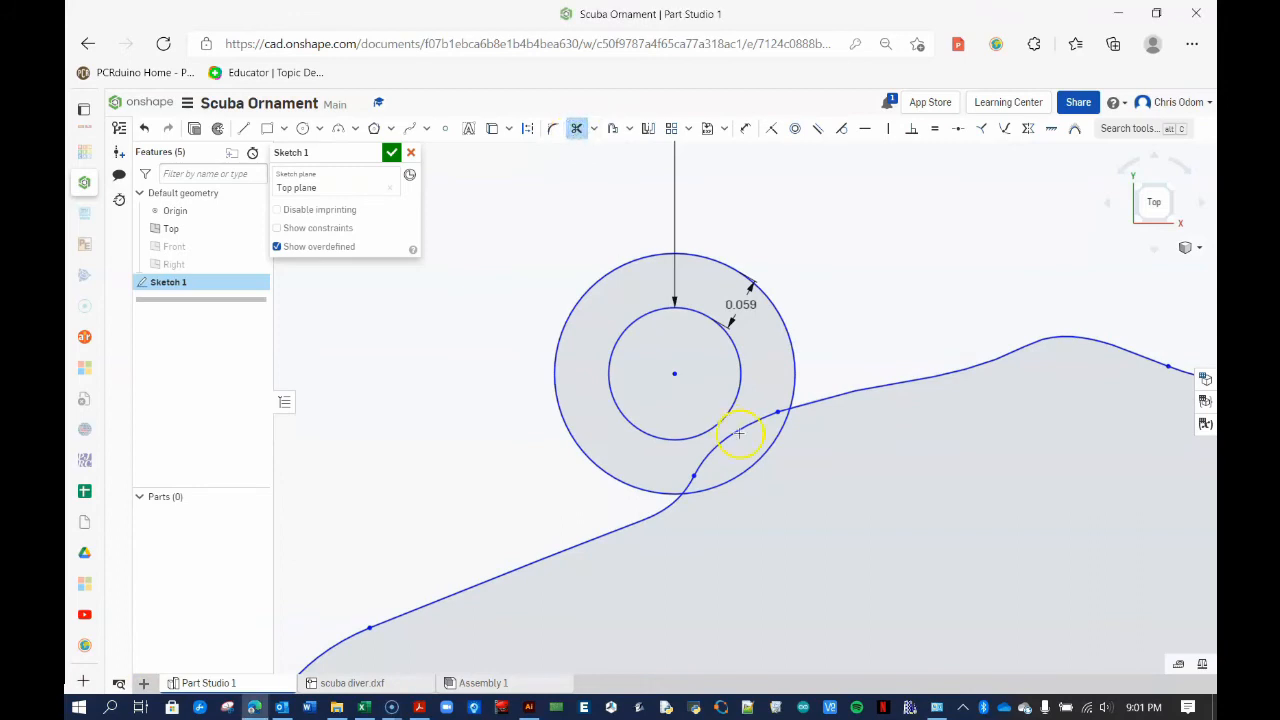
{"action": "left_click", "coordinate": [747, 471]}
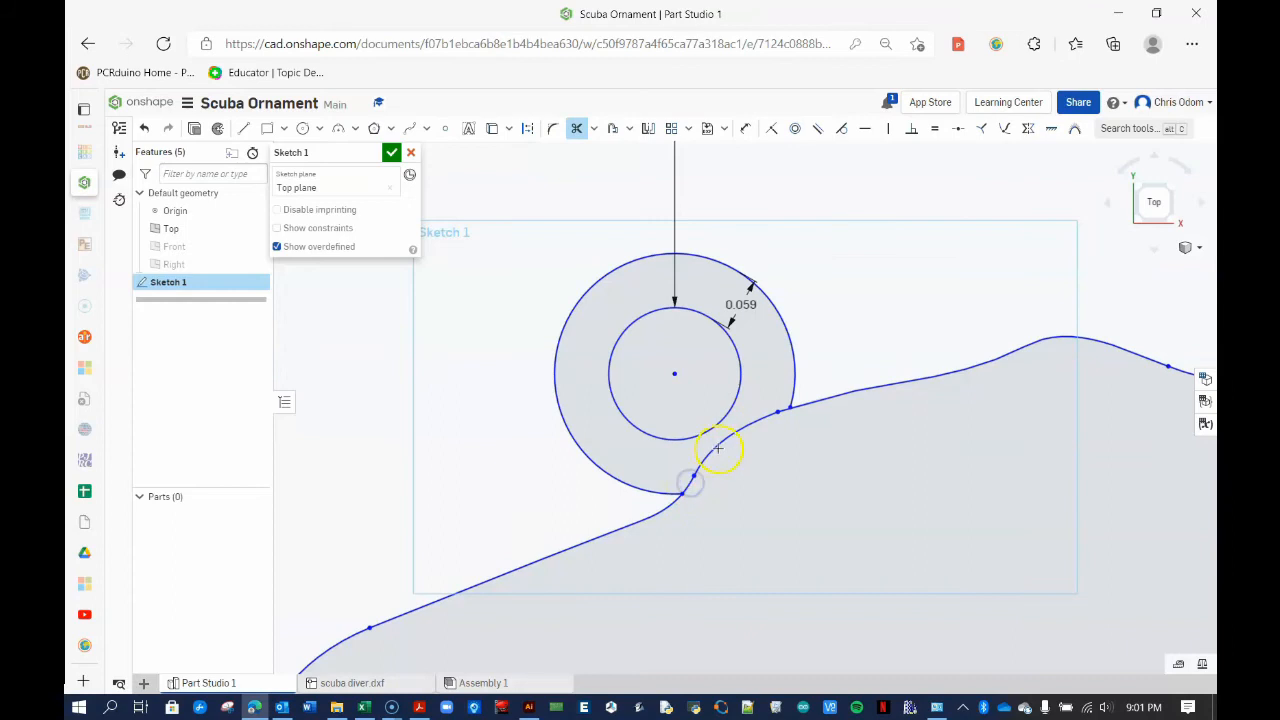
{"action": "left_click", "coordinate": [718, 443]}
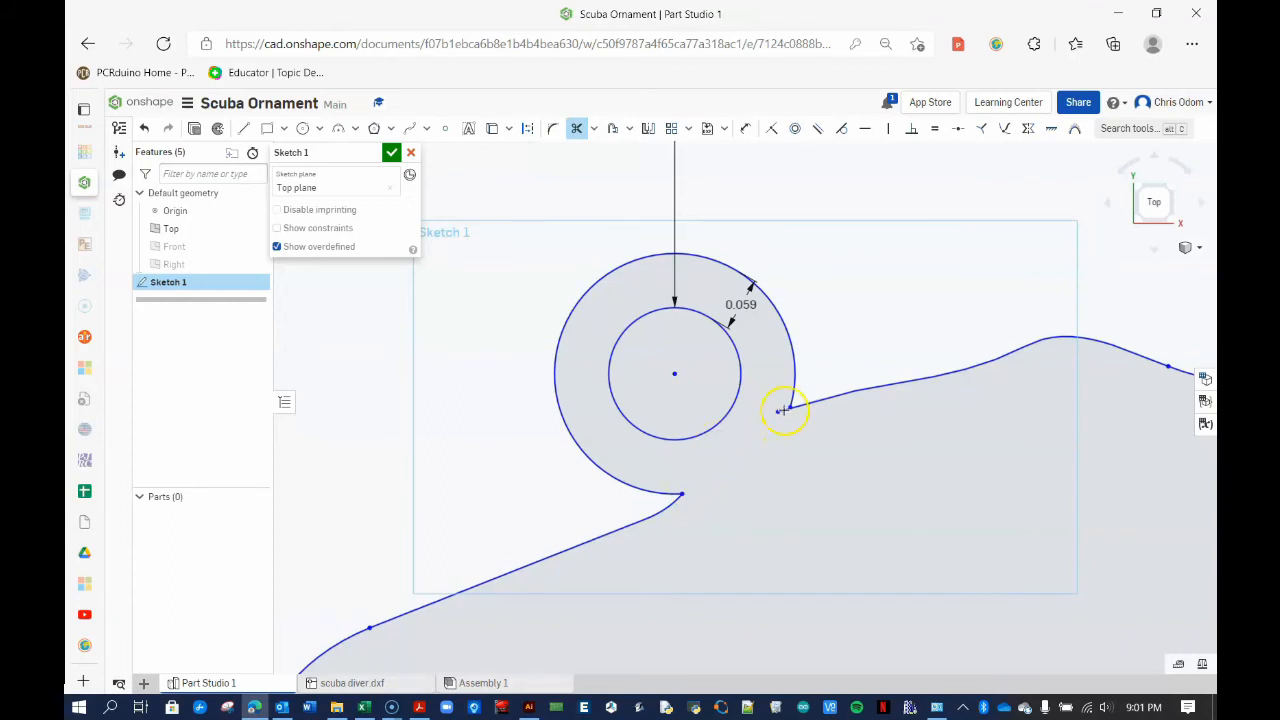
{"action": "left_click", "coordinate": [784, 411]}
{"action": "scroll", "coordinate": [783, 419], "scroll_direction": "up", "scroll_amount": 5}
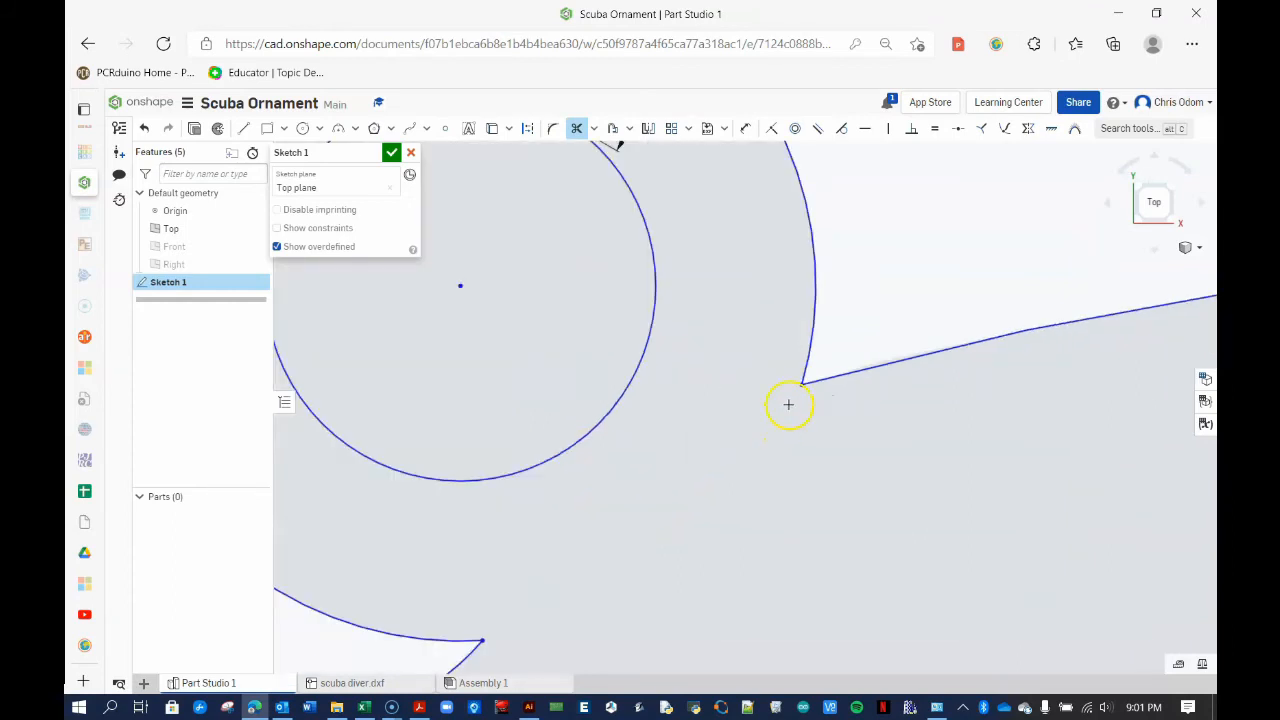
{"action": "scroll", "coordinate": [789, 407], "scroll_direction": "down", "scroll_amount": 2}
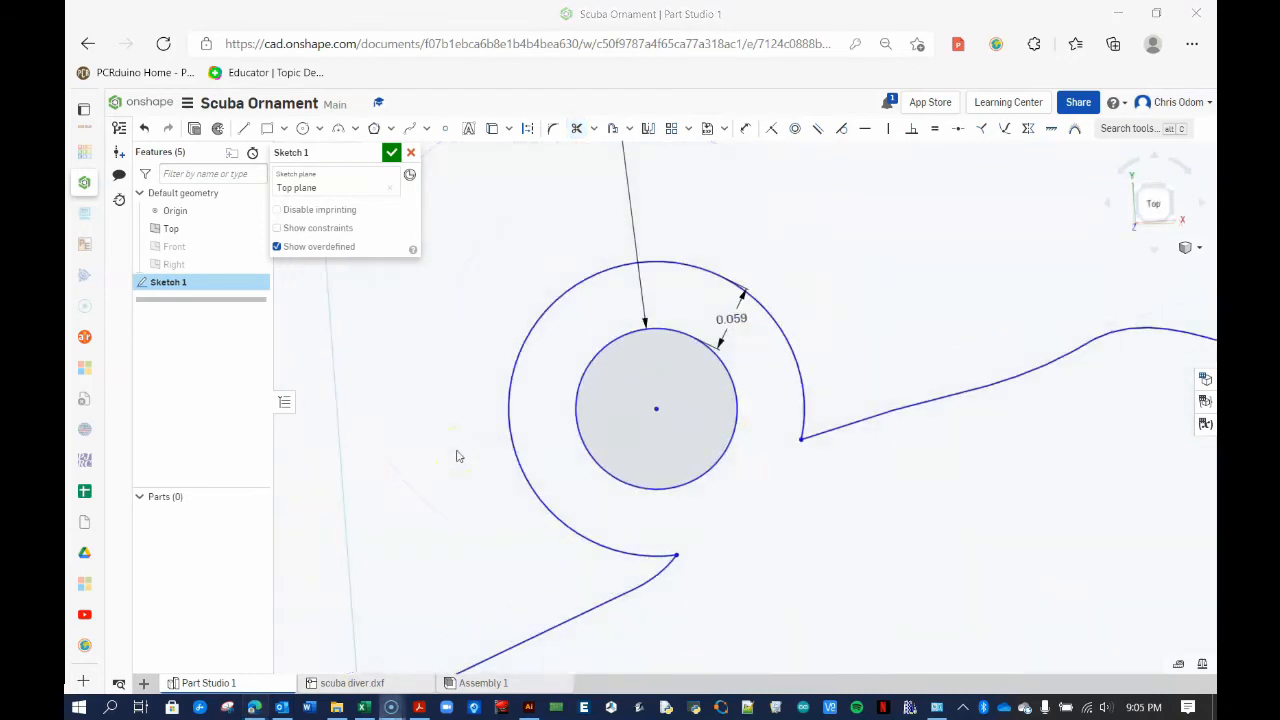
{"action": "scroll", "coordinate": [445, 485], "scroll_direction": "down", "scroll_amount": 5}
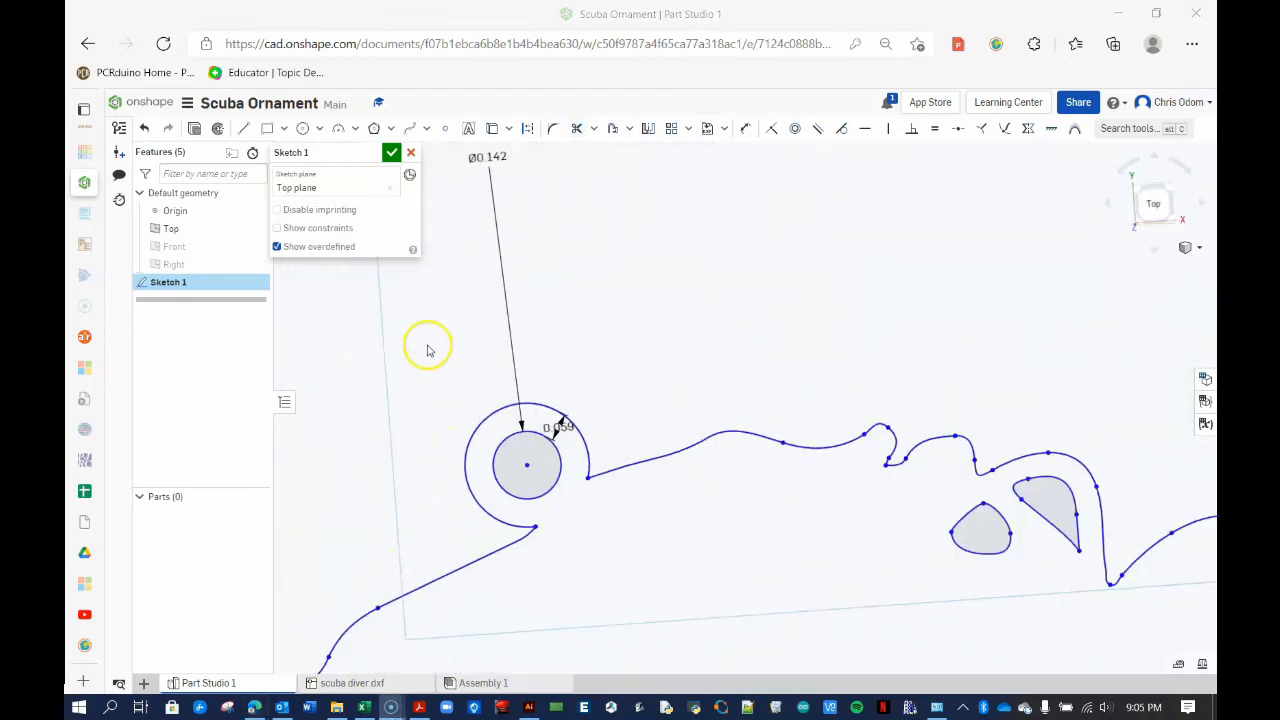
Set the hole circle diameter to 6 mm, then back to 3.66 mm, and close the sketch
{"action": "left_click_drag", "start_coordinate": [487, 157], "coordinate": [485, 390]}
{"action": "scroll", "coordinate": [445, 505], "scroll_direction": "up", "scroll_amount": 4}
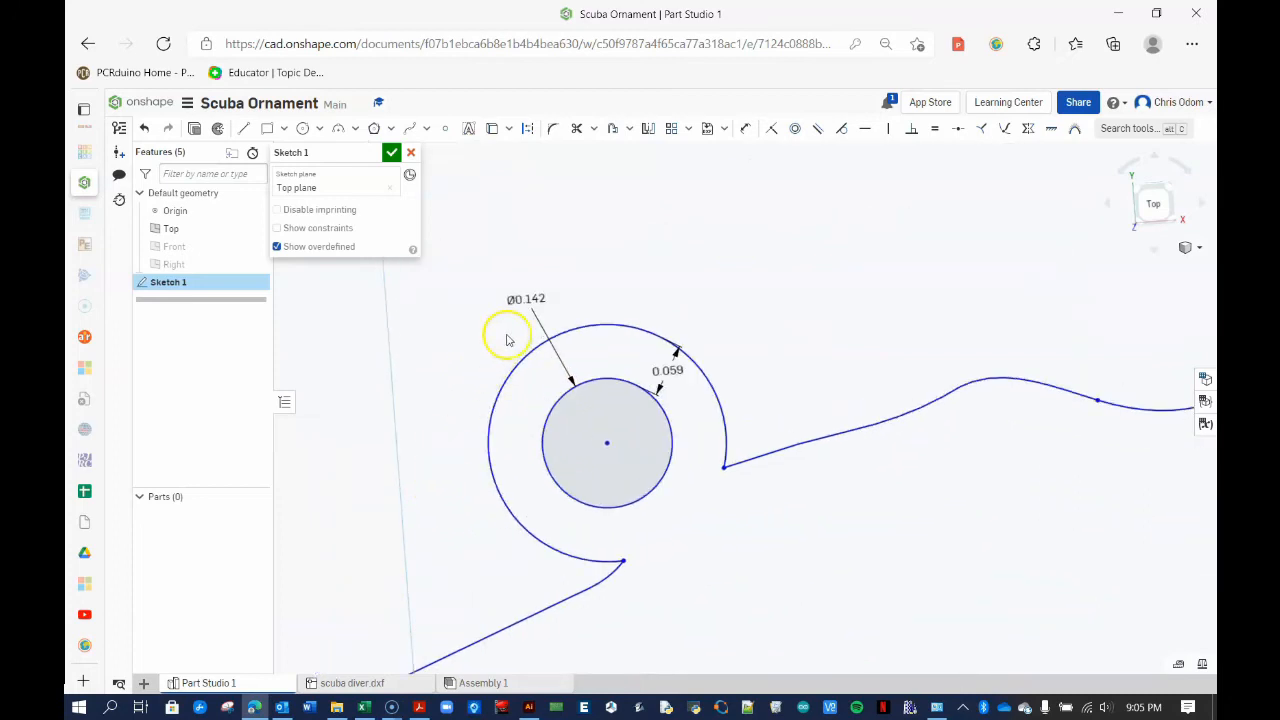
{"action": "double_click", "coordinate": [520, 298]}
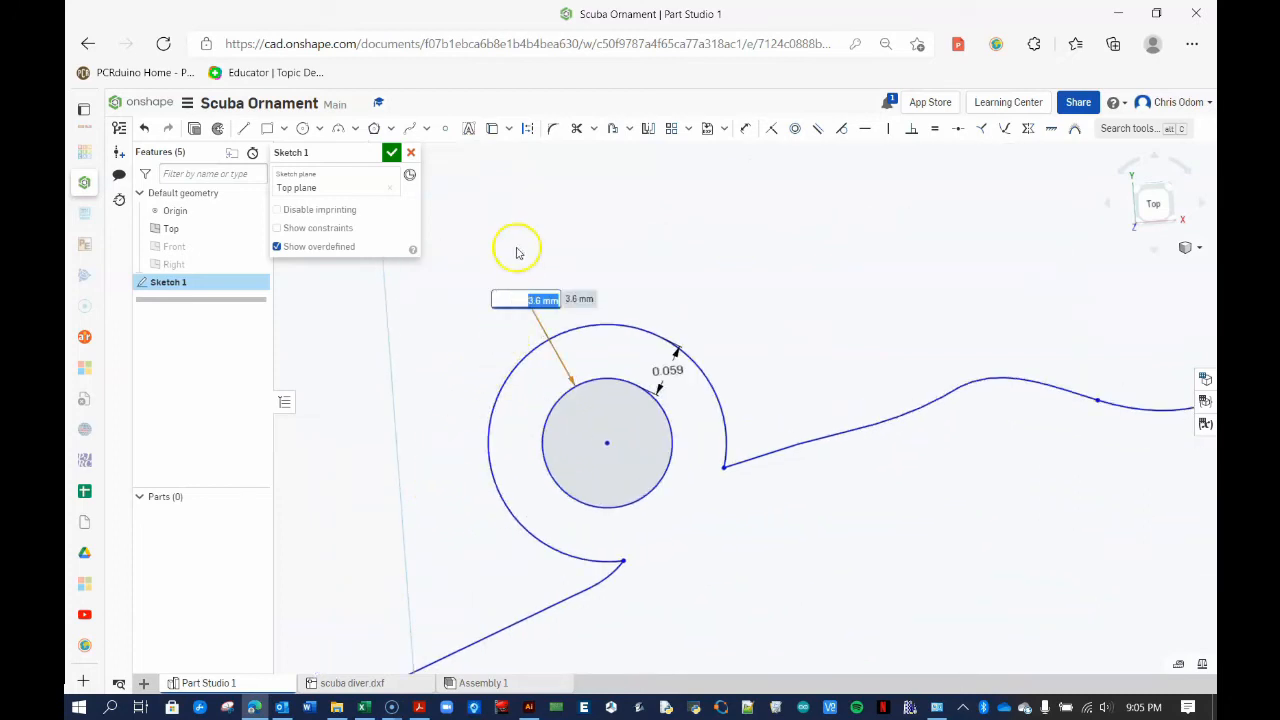
{"action": "type", "text": "6 mm"}
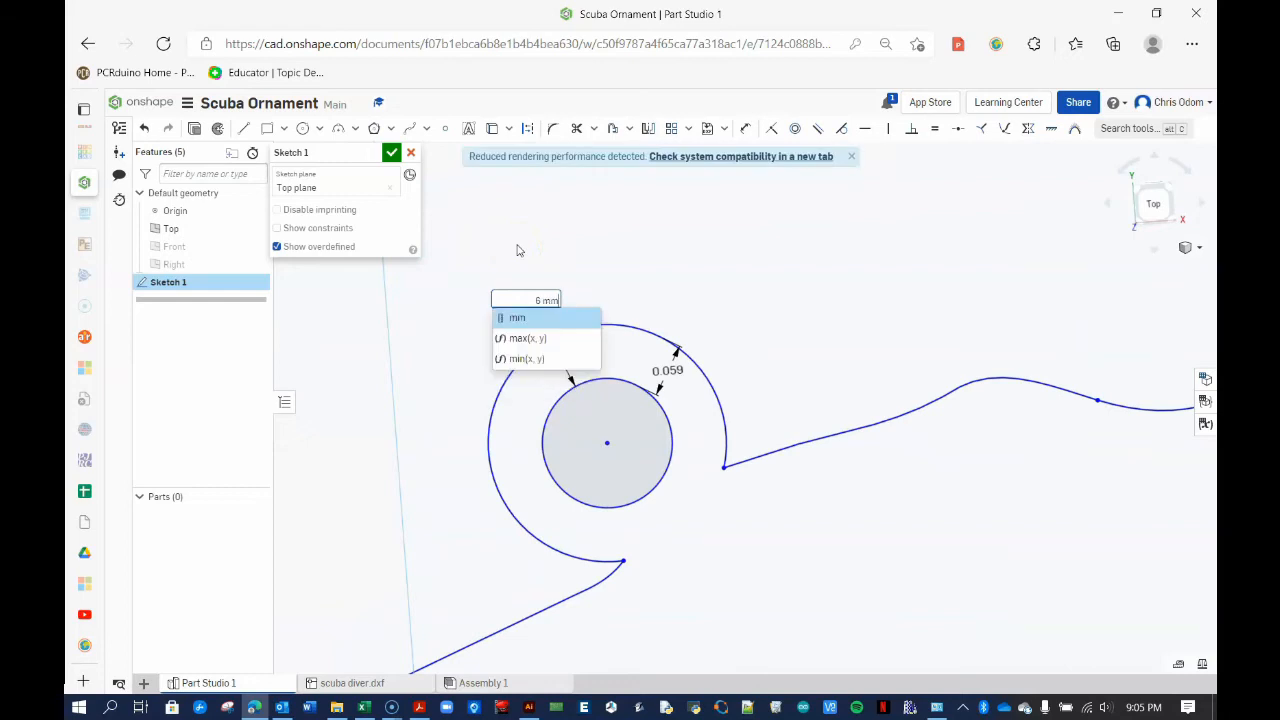
{"action": "key", "text": "Return"}
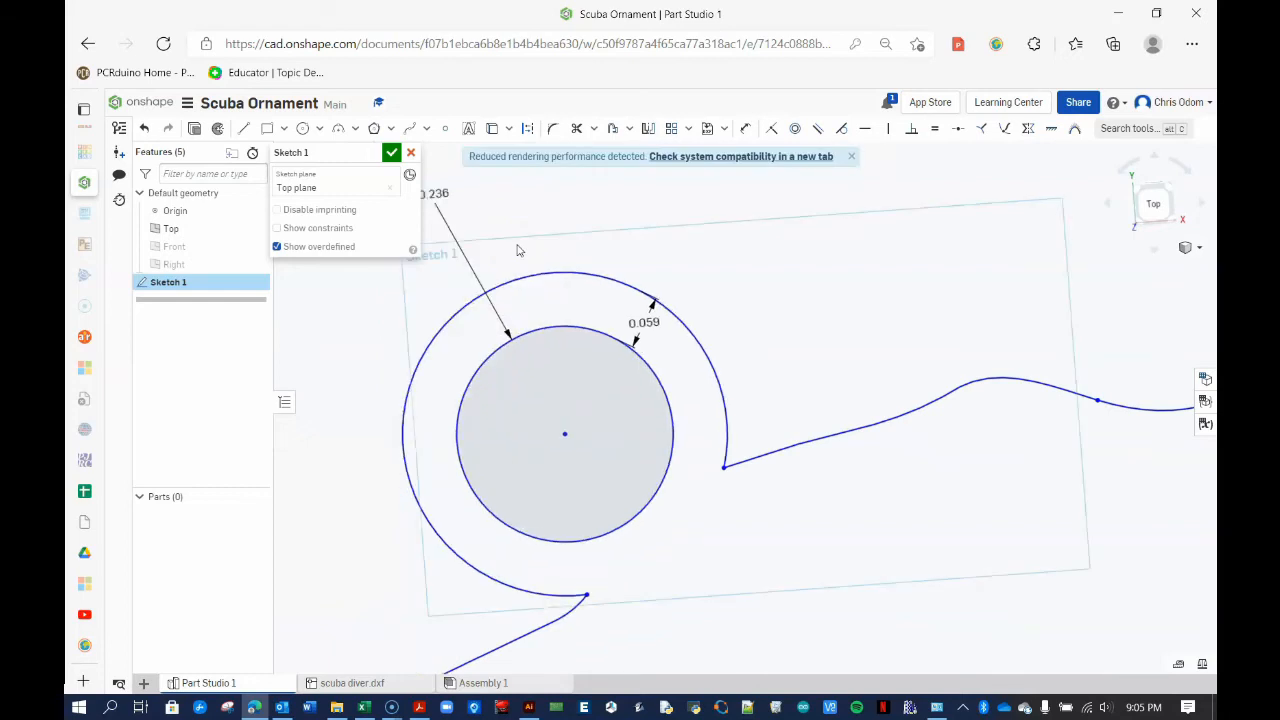
{"action": "left_click_drag", "start_coordinate": [434, 194], "coordinate": [549, 231]}
{"action": "double_click", "coordinate": [549, 231]}
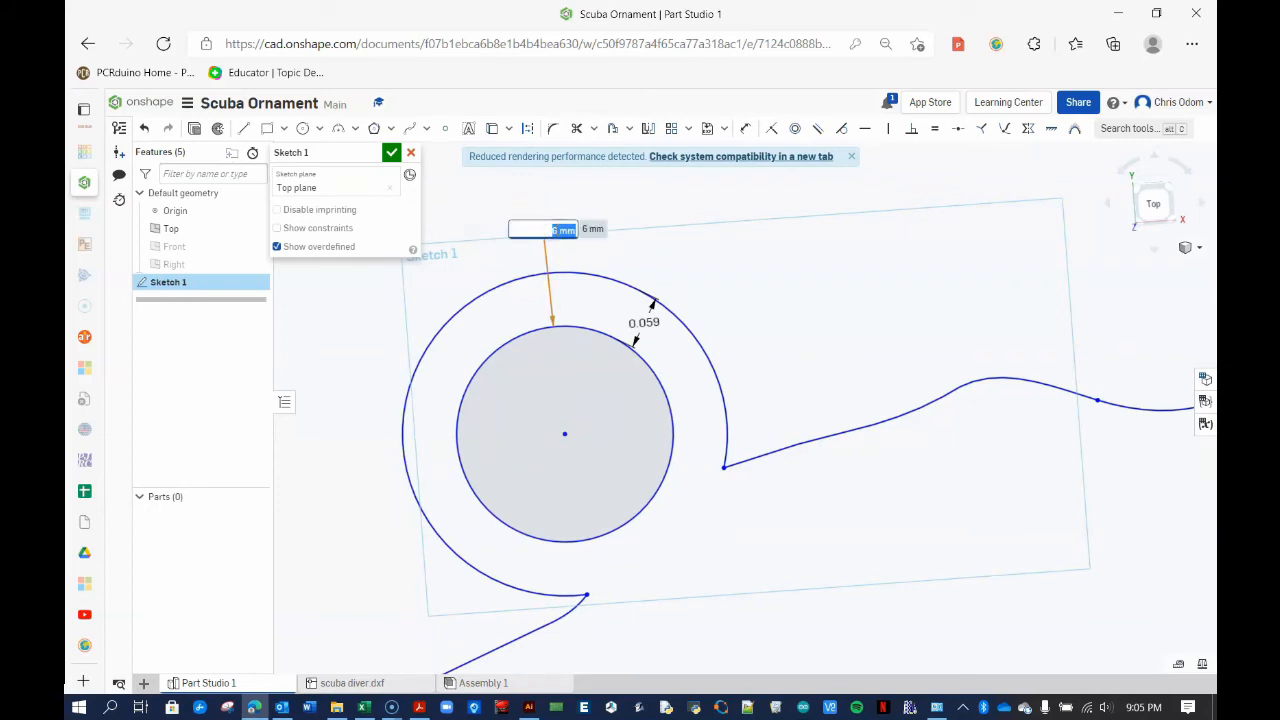
{"action": "type", "text": "3.66 mm"}
{"action": "key", "text": "Return"}
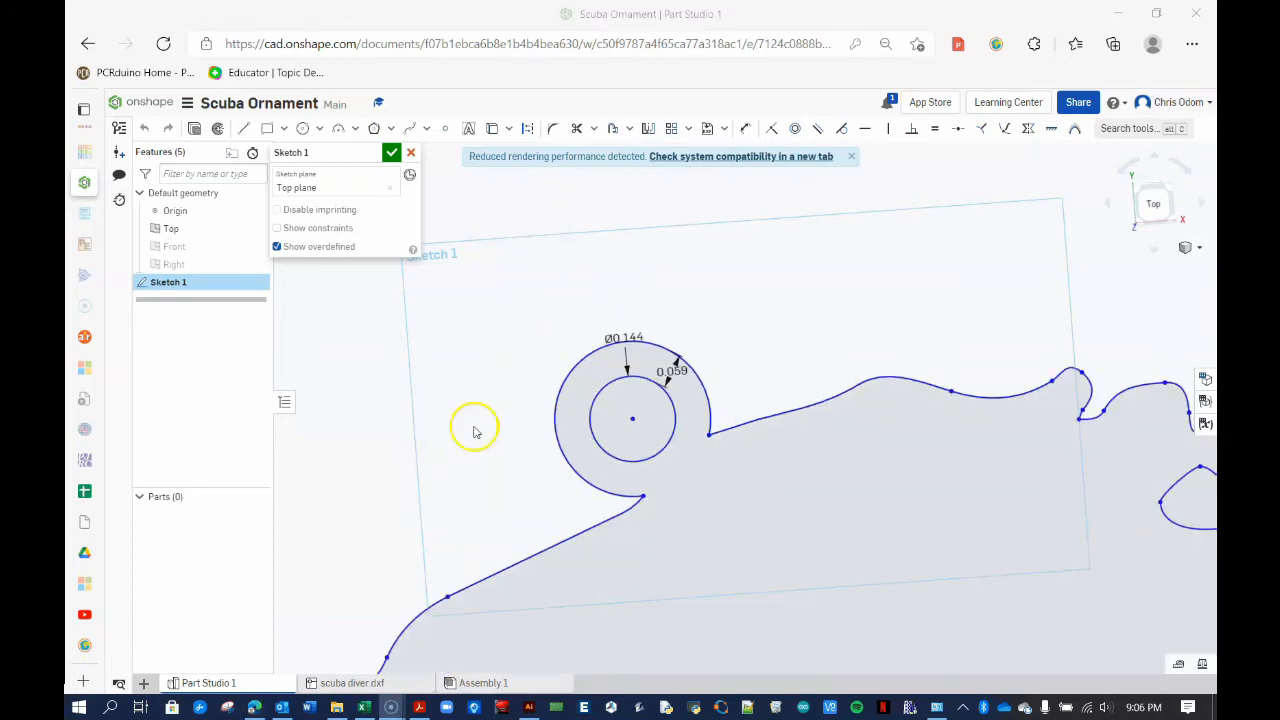
{"action": "left_click", "coordinate": [390, 153]}
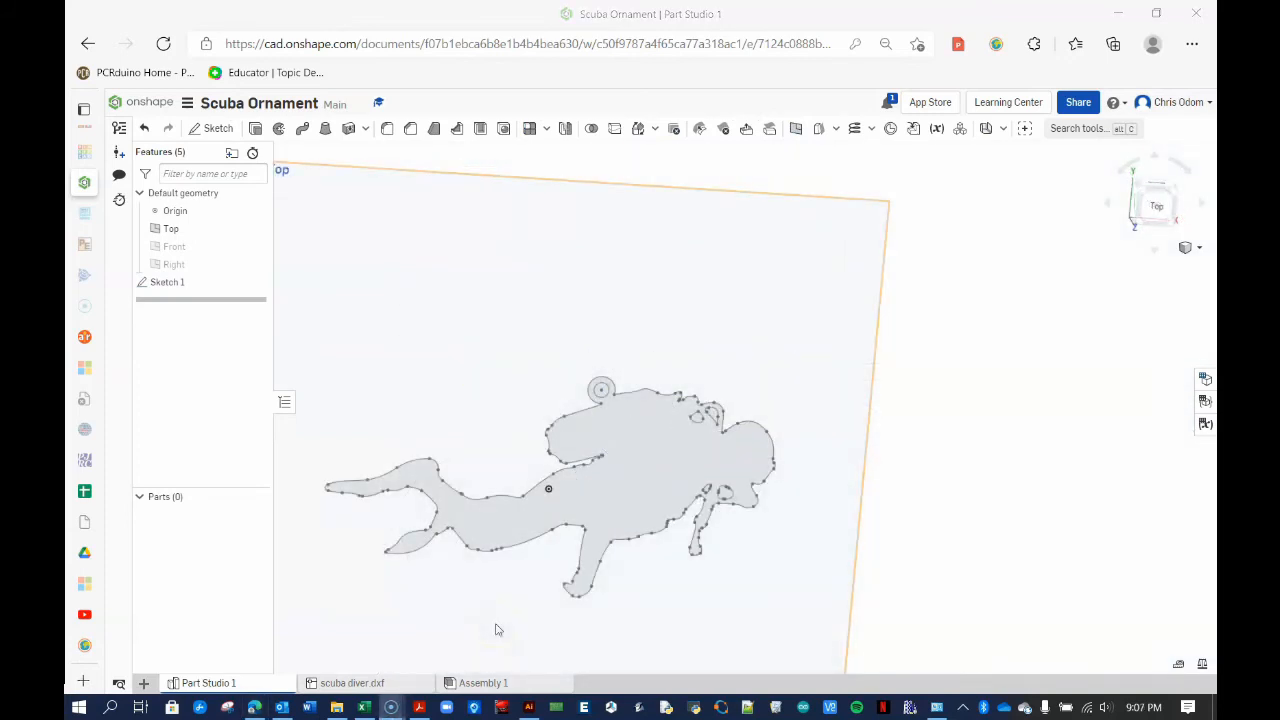
Extrude the diver sketch region to a 2.1 mm depth, creating Part 1
{"action": "right_click_drag", "start_coordinate": [497, 629], "coordinate": [475, 551]}
{"action": "left_click", "coordinate": [668, 463]}
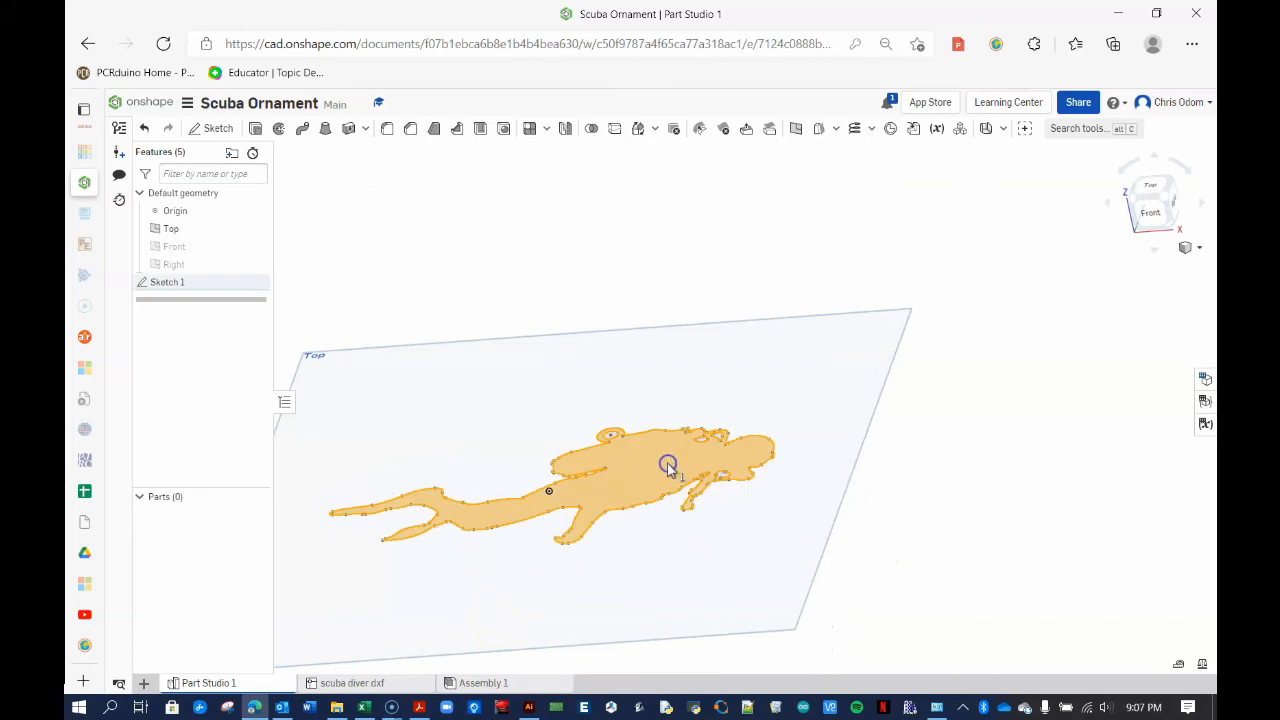
{"action": "left_click", "coordinate": [255, 128]}
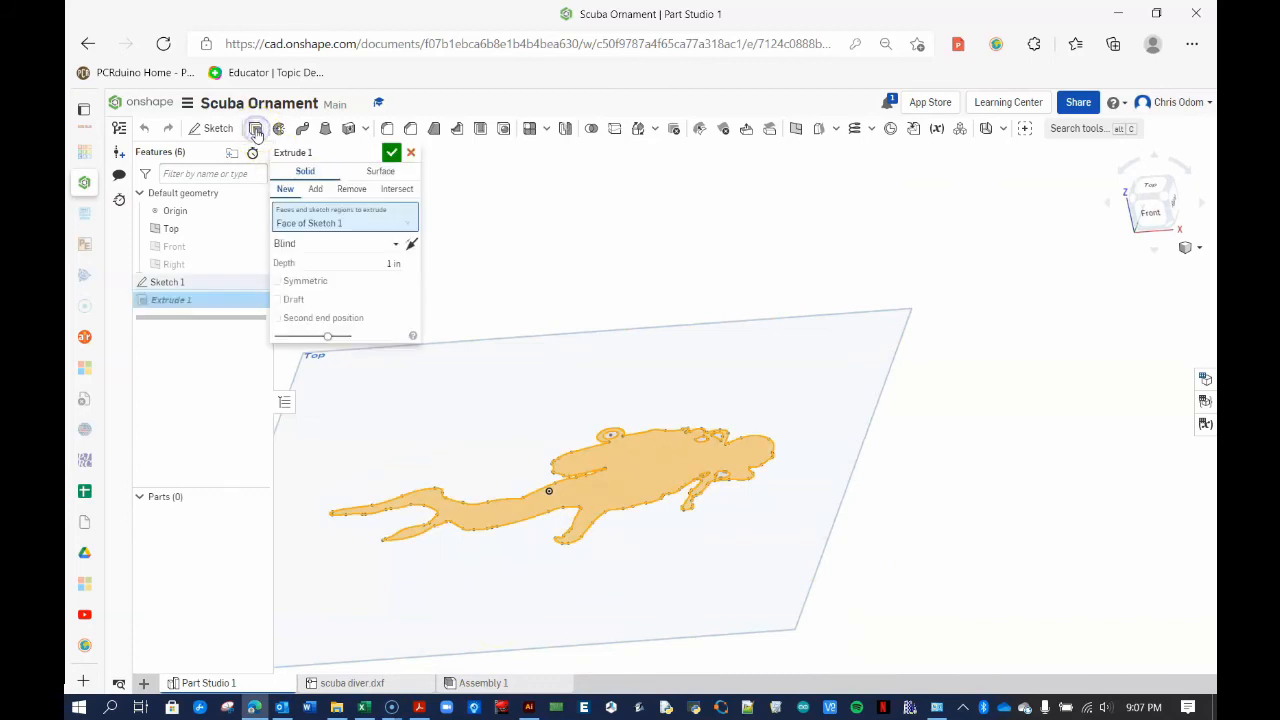
{"action": "left_click", "coordinate": [392, 263]}
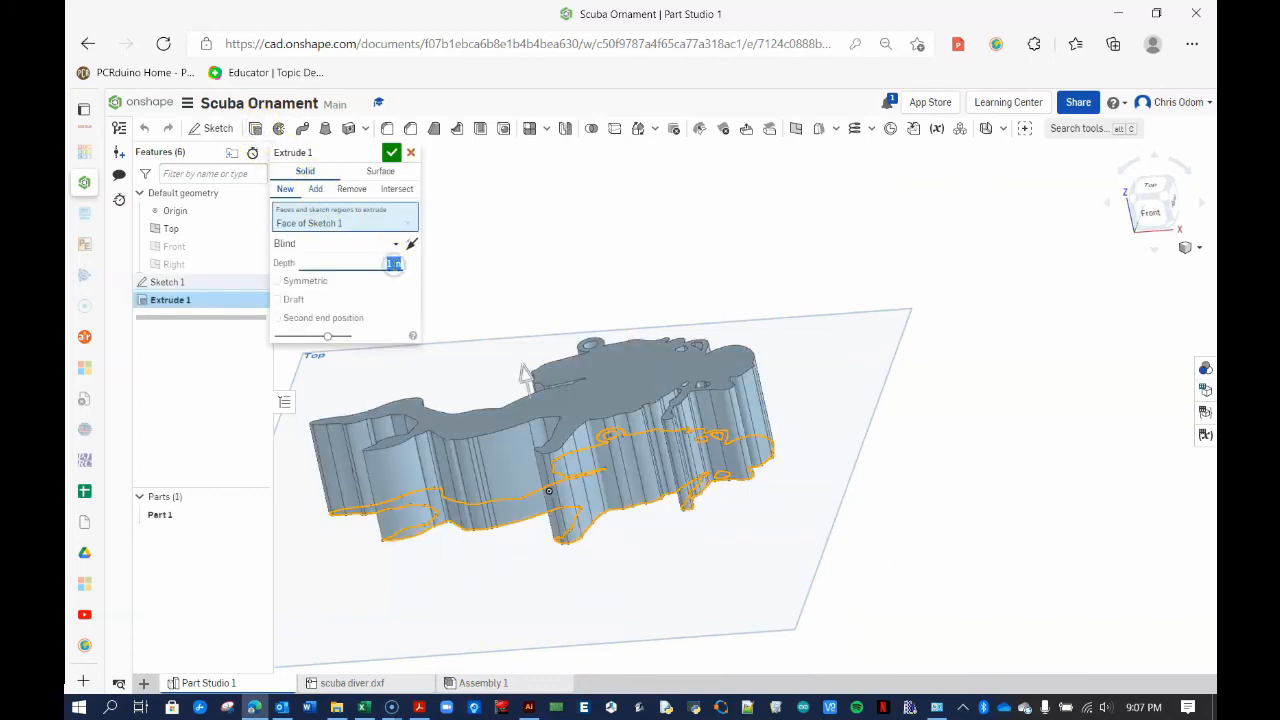
{"action": "type", "text": "2.1 m"}
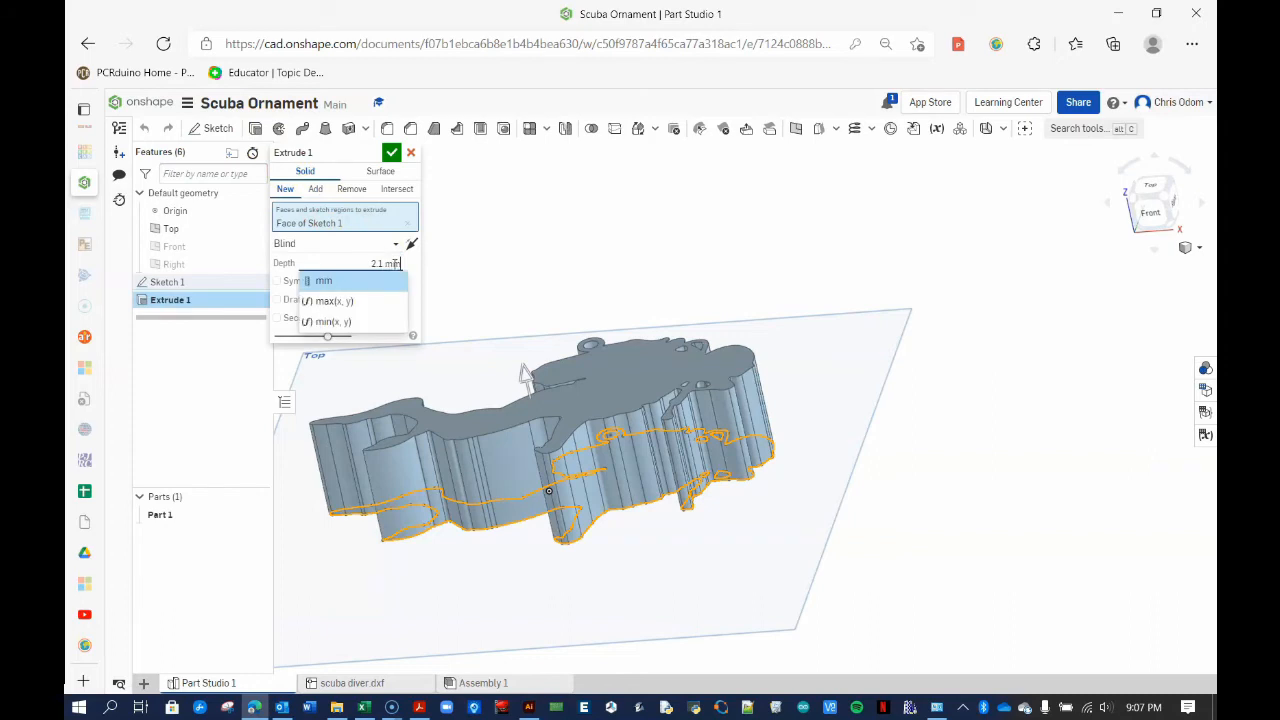
{"action": "type", "text": "m"}
{"action": "key", "text": "Return"}
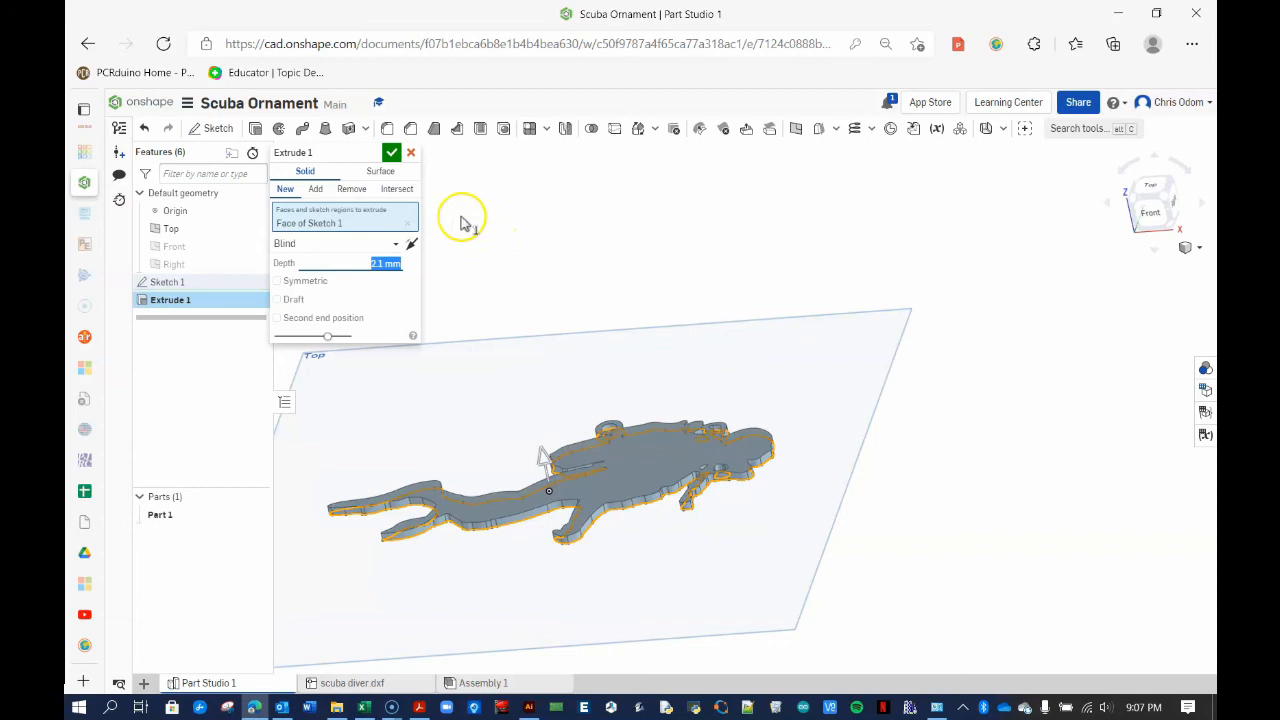
{"action": "left_click", "coordinate": [391, 152]}
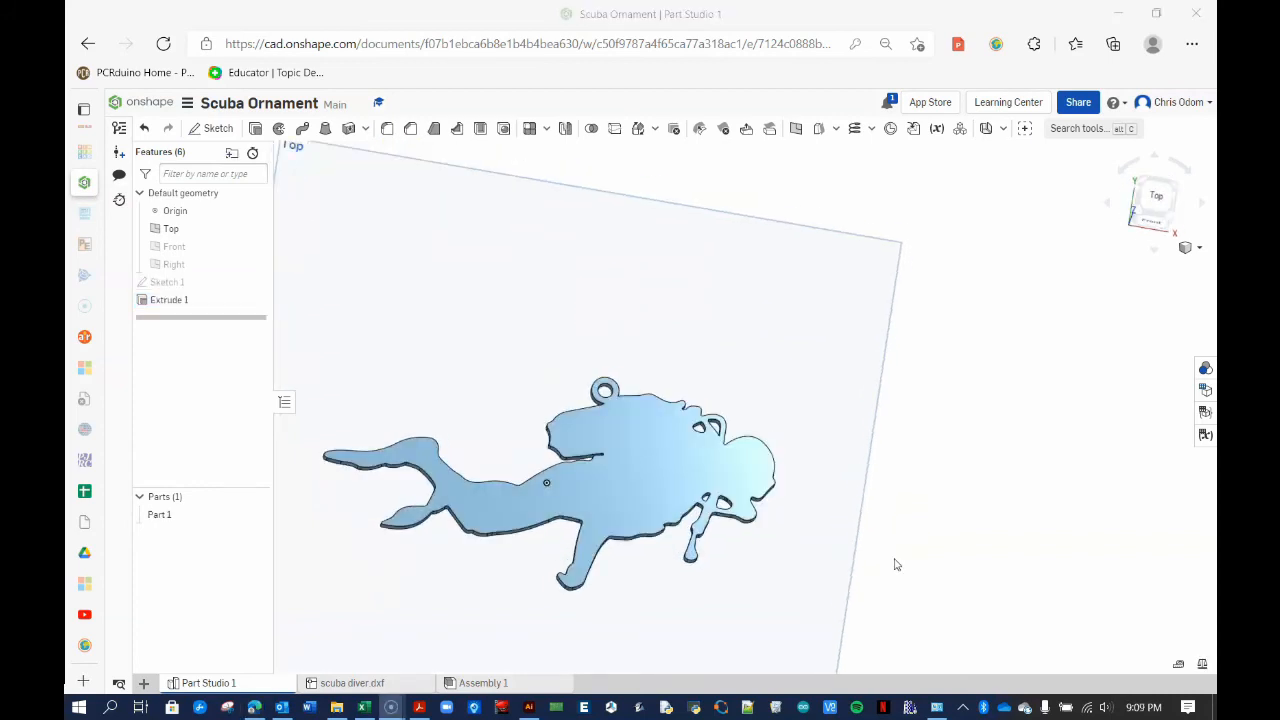
{"action": "right_click_drag", "start_coordinate": [897, 565], "coordinate": [873, 536]}
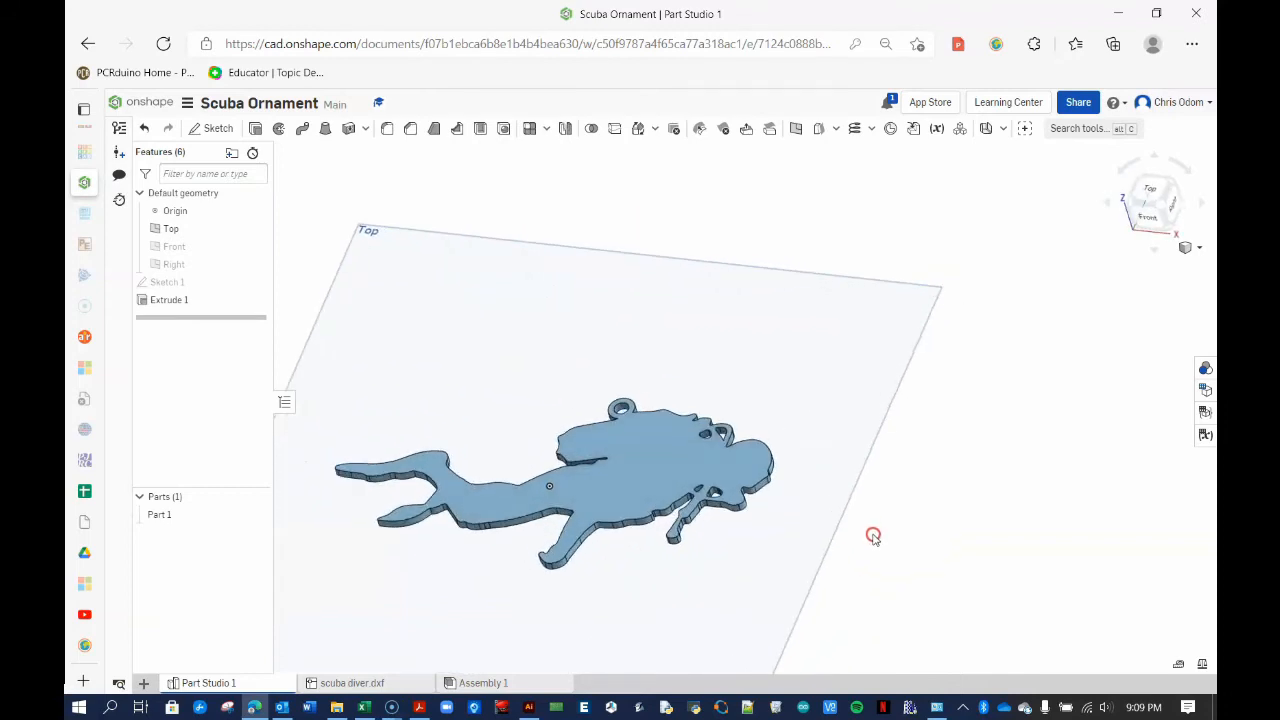
{"action": "left_click", "coordinate": [216, 128]}
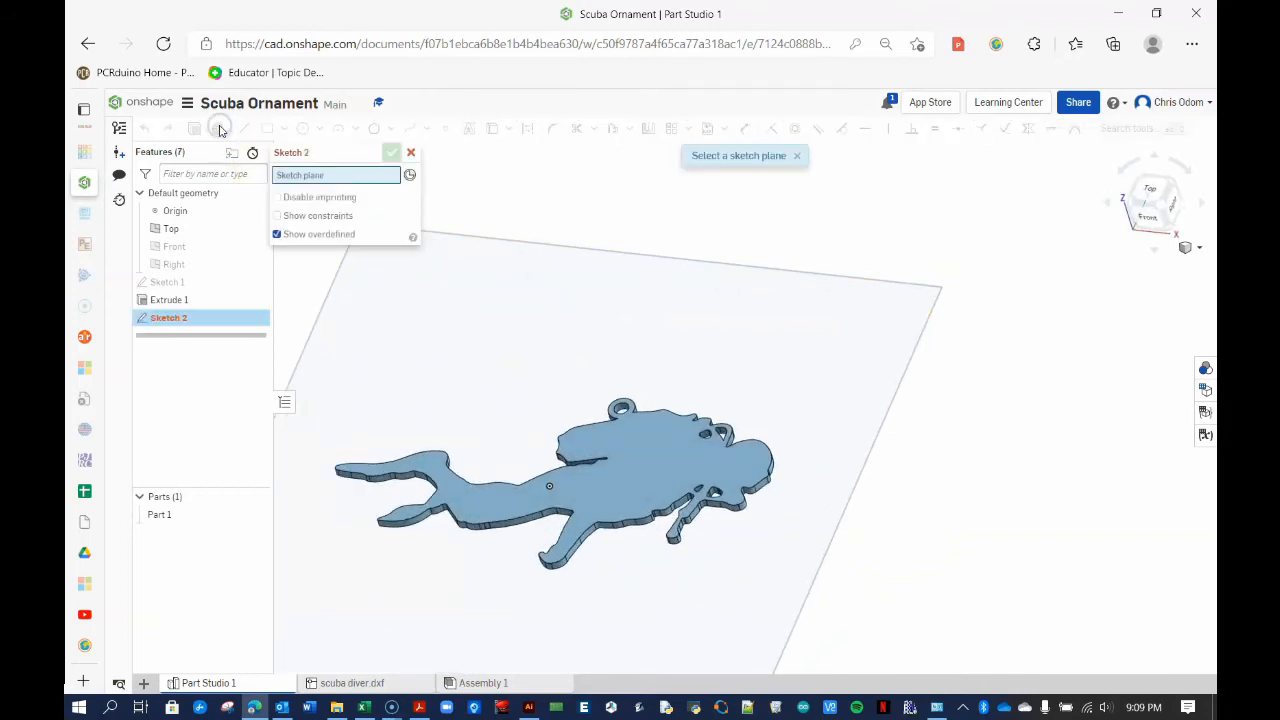
On the diver's top face, add bold Roboto Slab text 'Coghlan' above the diver
{"action": "left_click", "coordinate": [649, 463]}
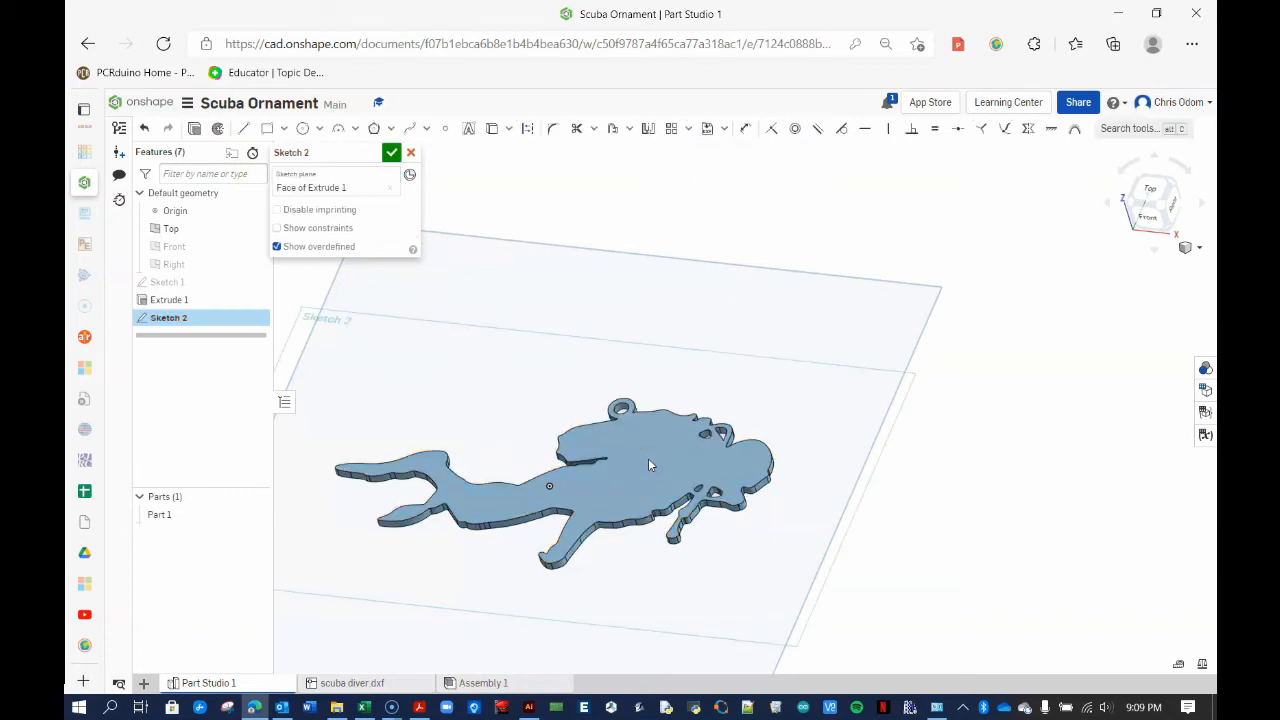
{"action": "left_click", "coordinate": [469, 128]}
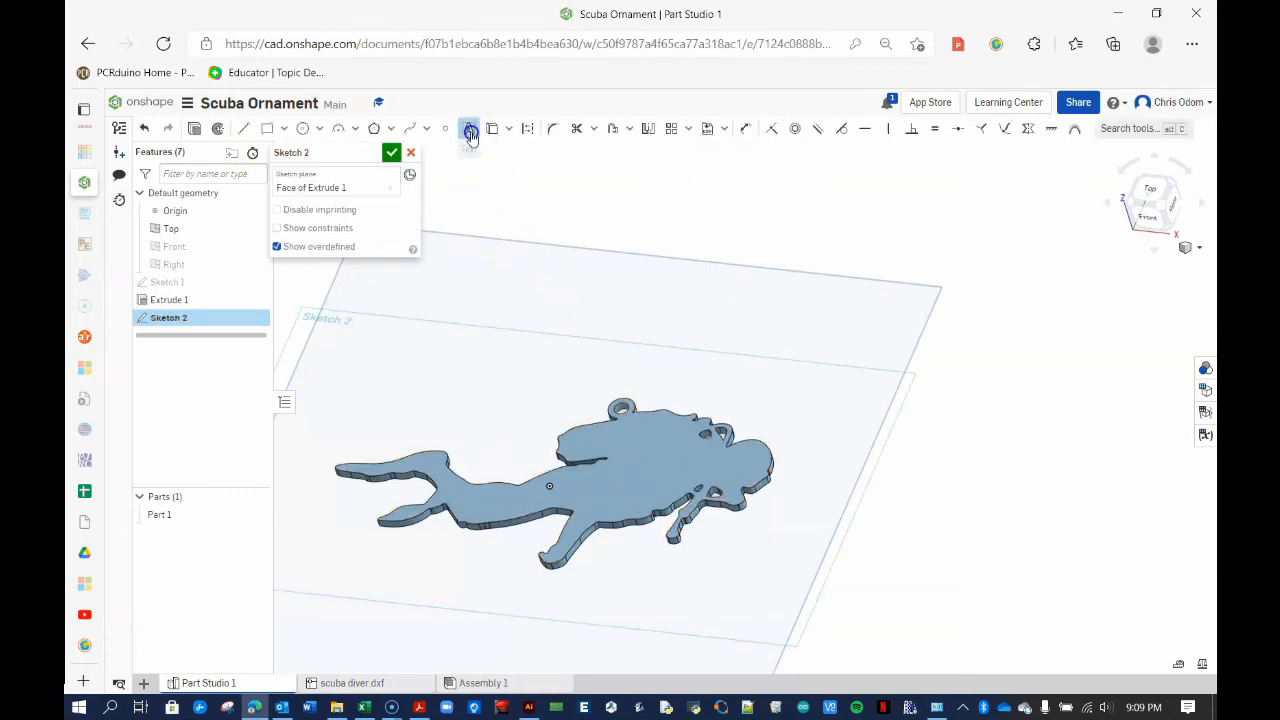
{"action": "left_click_drag", "start_coordinate": [402, 327], "coordinate": [526, 406]}
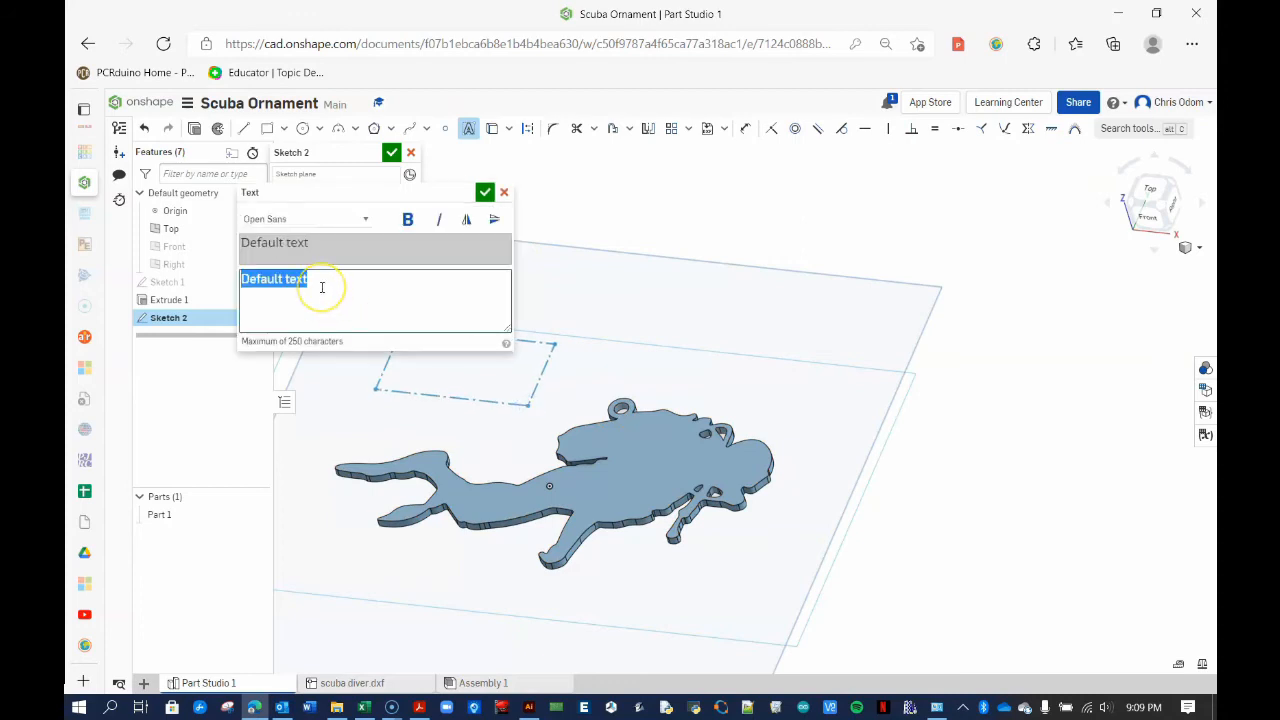
{"action": "type", "text": "Coghlan"}
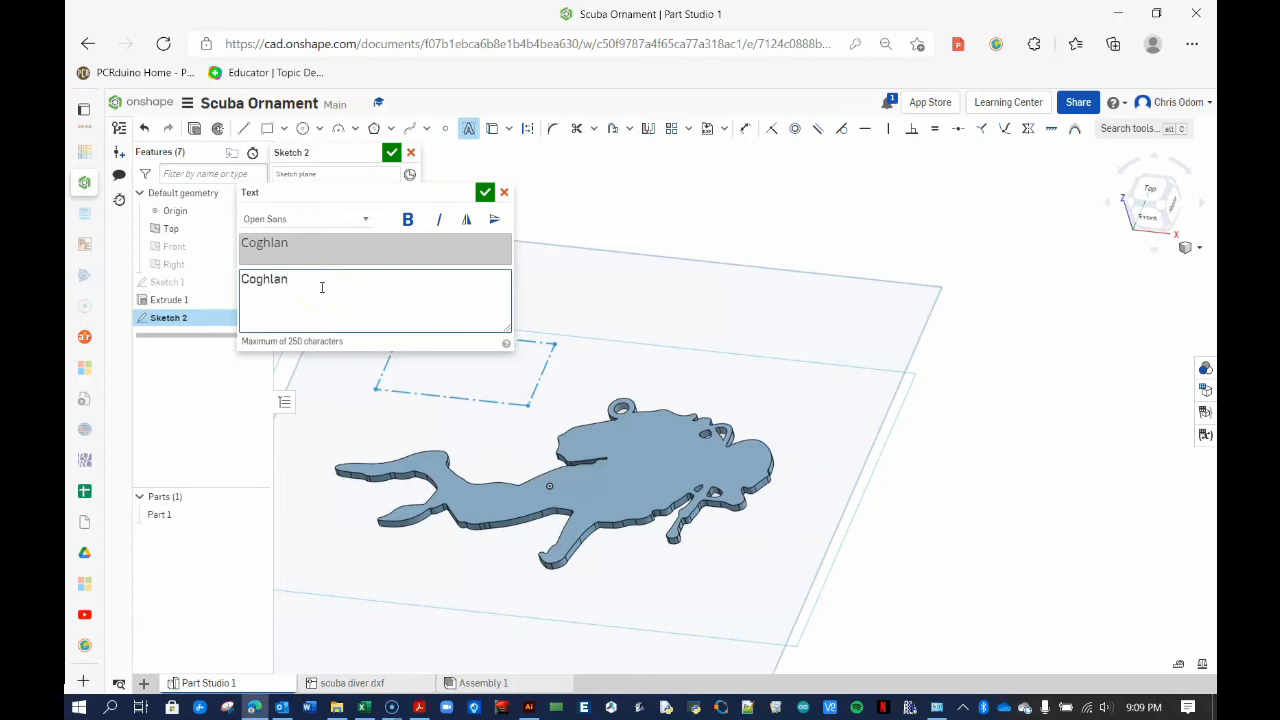
{"action": "left_click", "coordinate": [352, 224]}
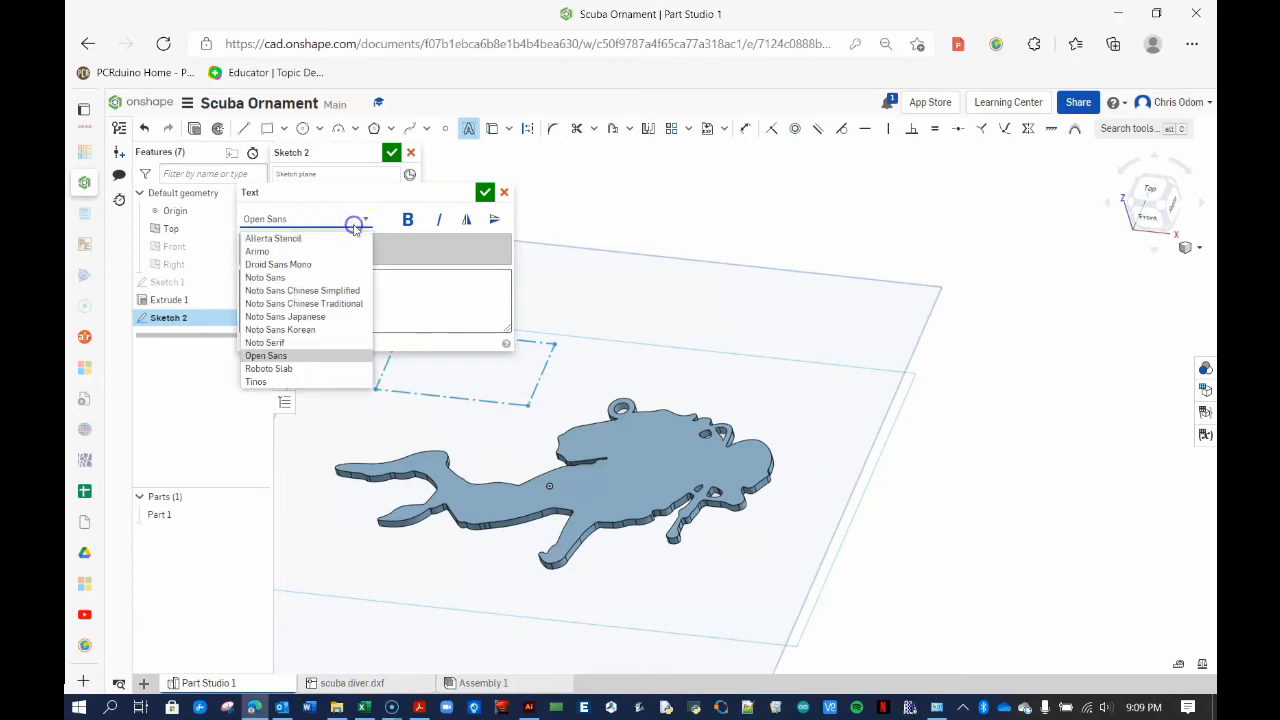
{"action": "left_click", "coordinate": [268, 368]}
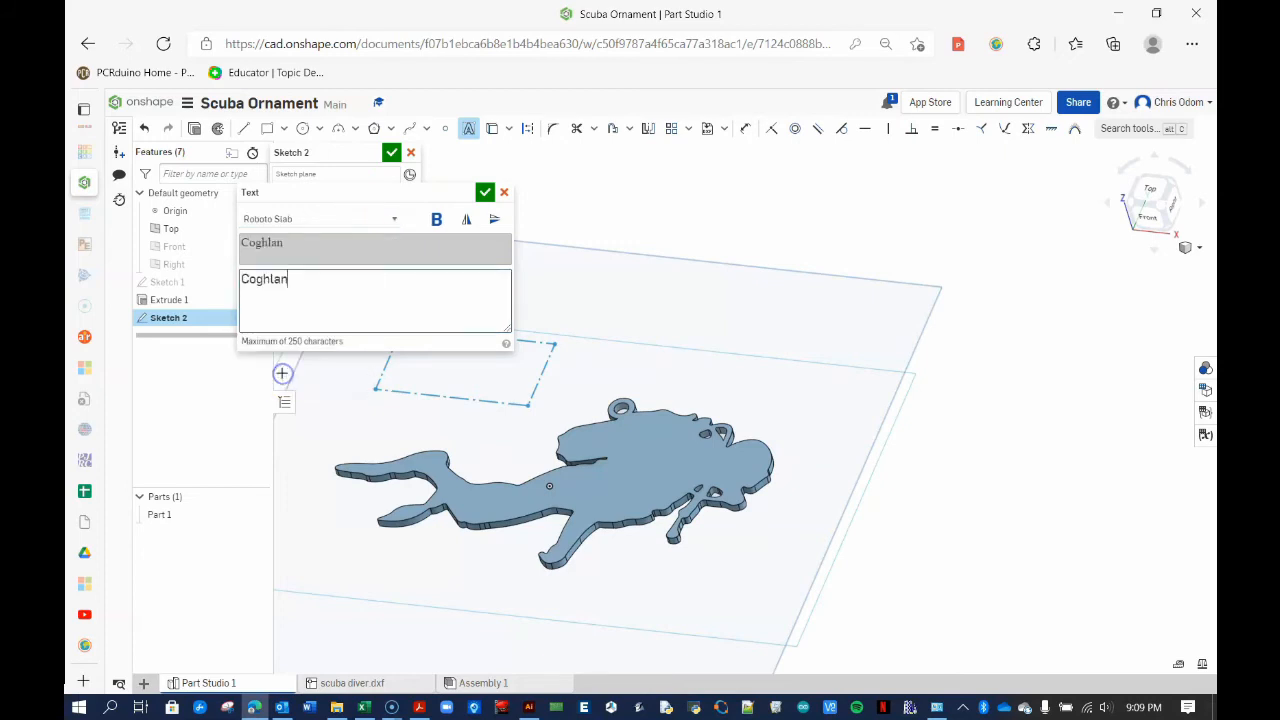
{"action": "left_click", "coordinate": [435, 220]}
{"action": "left_click", "coordinate": [485, 193]}
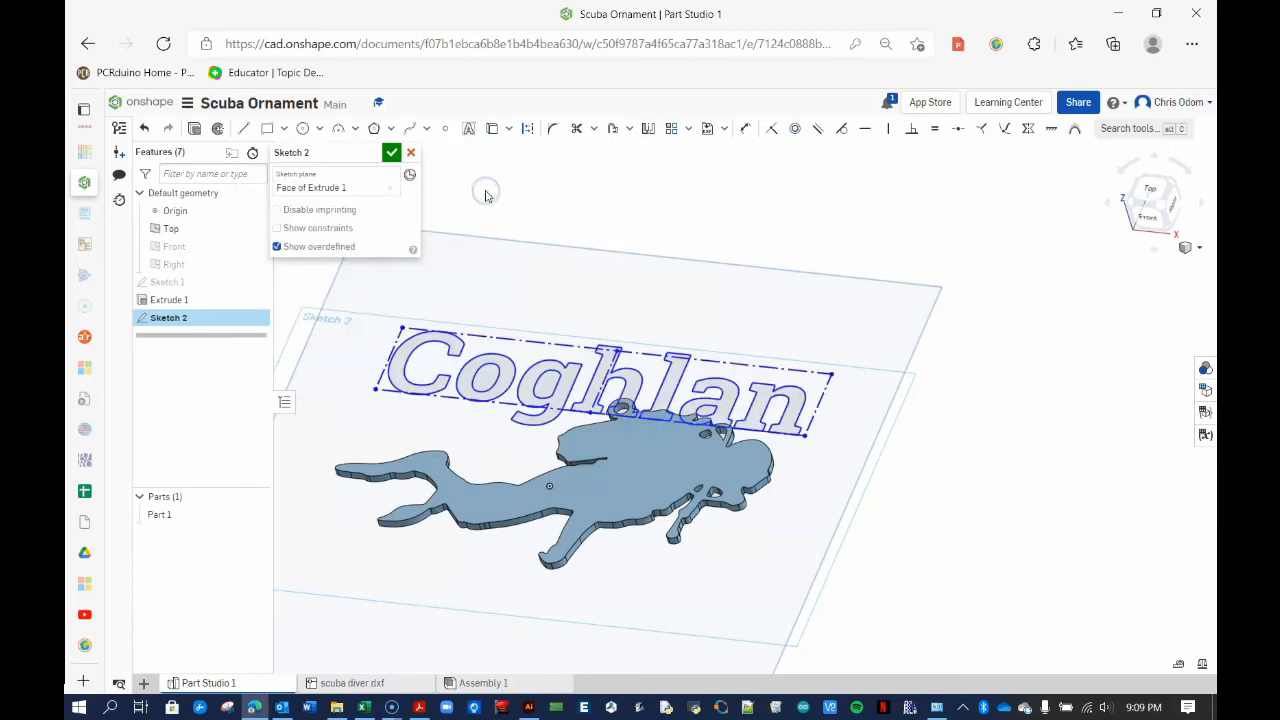
Add a second bold Roboto Slab text line 'OWD 2021' below Coghlan
{"action": "left_click", "coordinate": [467, 131]}
{"action": "left_click", "coordinate": [316, 410]}
{"action": "left_click", "coordinate": [438, 477]}
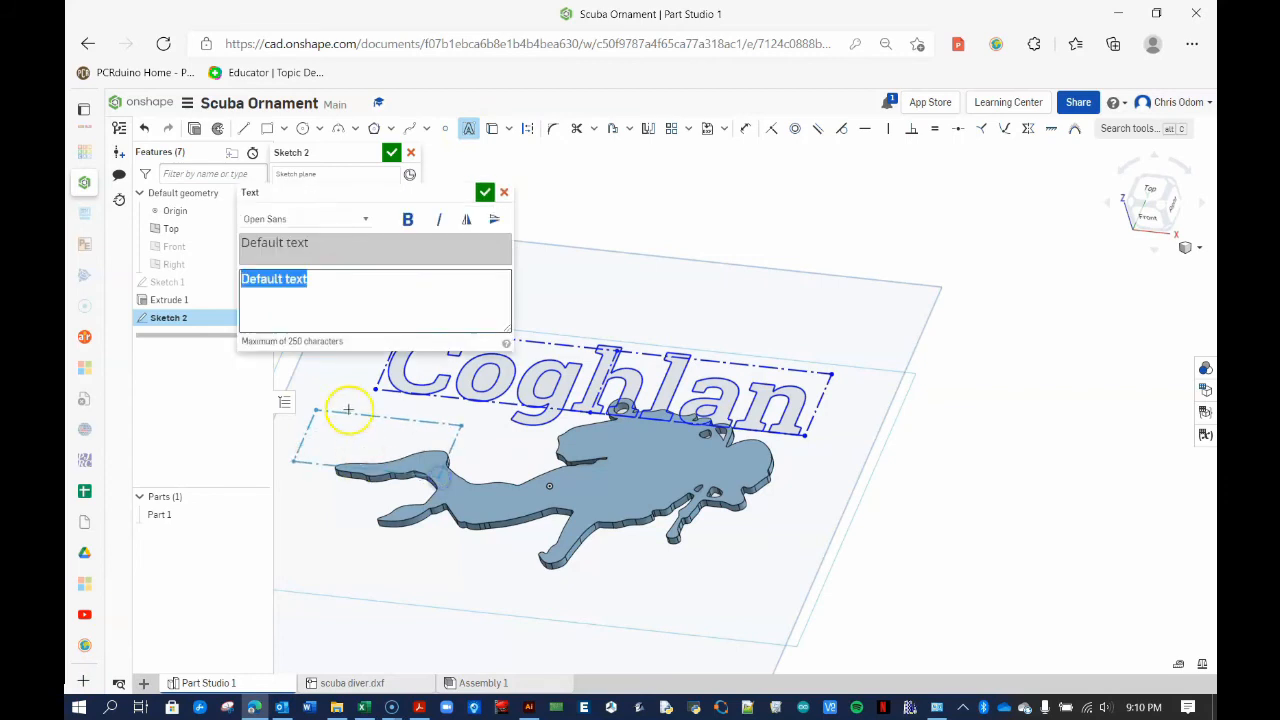
{"action": "type", "text": "OD"}
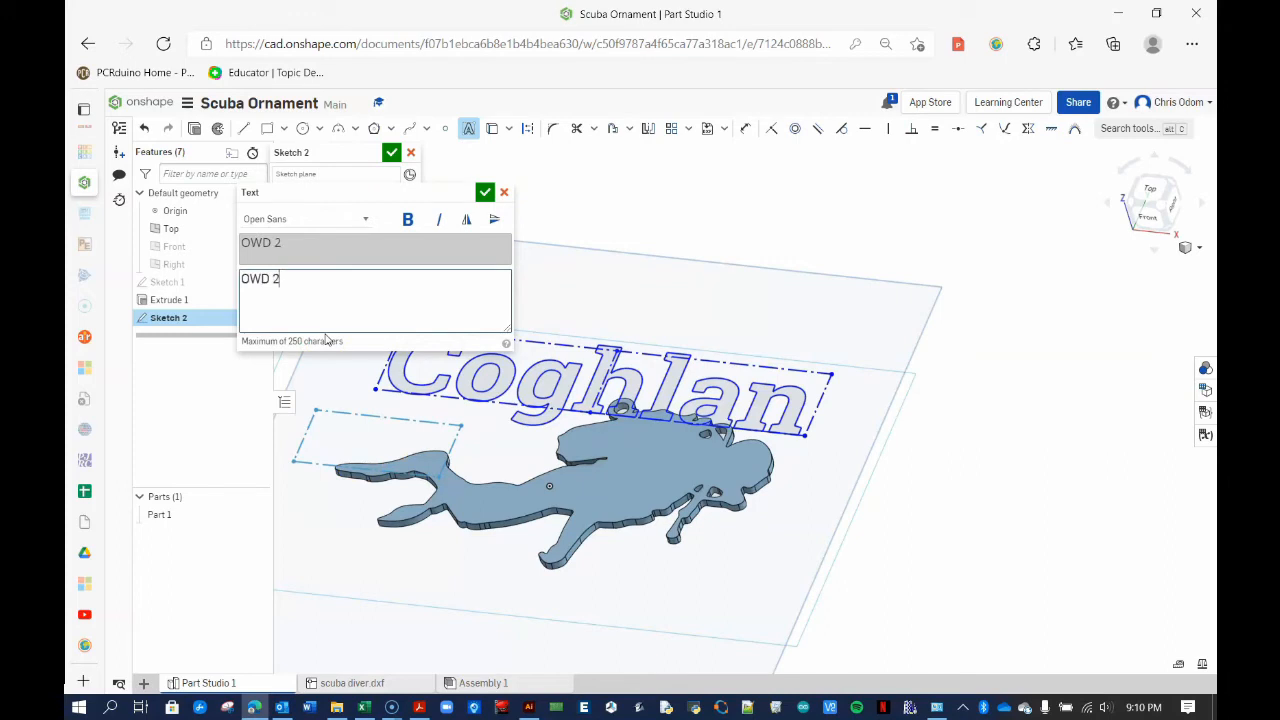
{"action": "left_click", "coordinate": [322, 218]}
{"action": "left_click", "coordinate": [270, 369]}
{"action": "left_click", "coordinate": [408, 219]}
{"action": "left_click", "coordinate": [484, 192]}
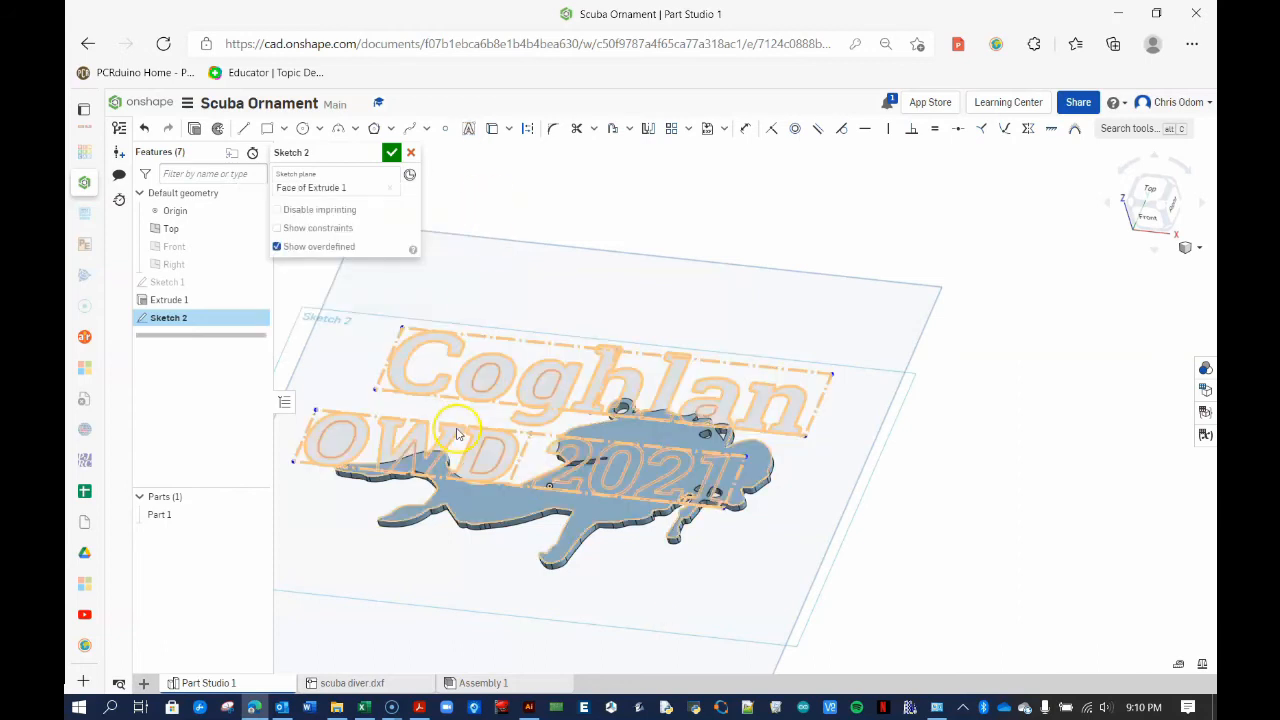
{"action": "left_click", "coordinate": [510, 343]}
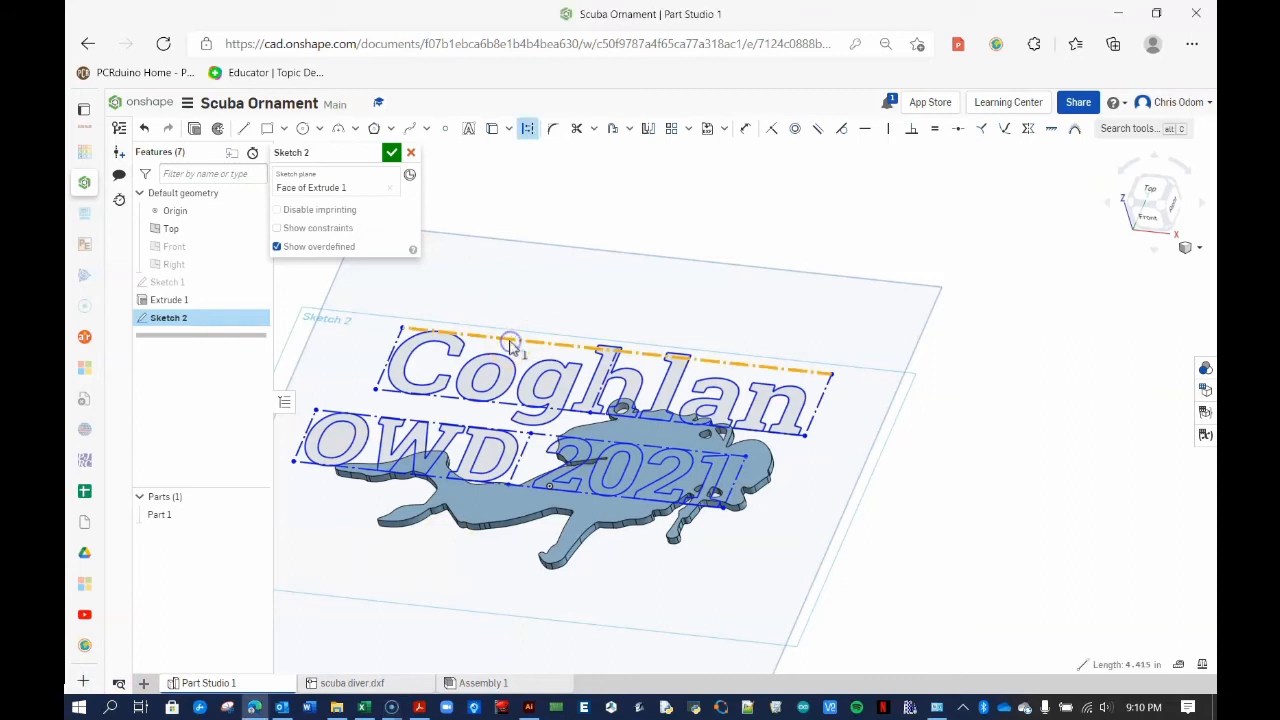
Dimension the Coghlan text box width at 1.2 and move the dimension onto the text
{"action": "left_click", "coordinate": [745, 131]}
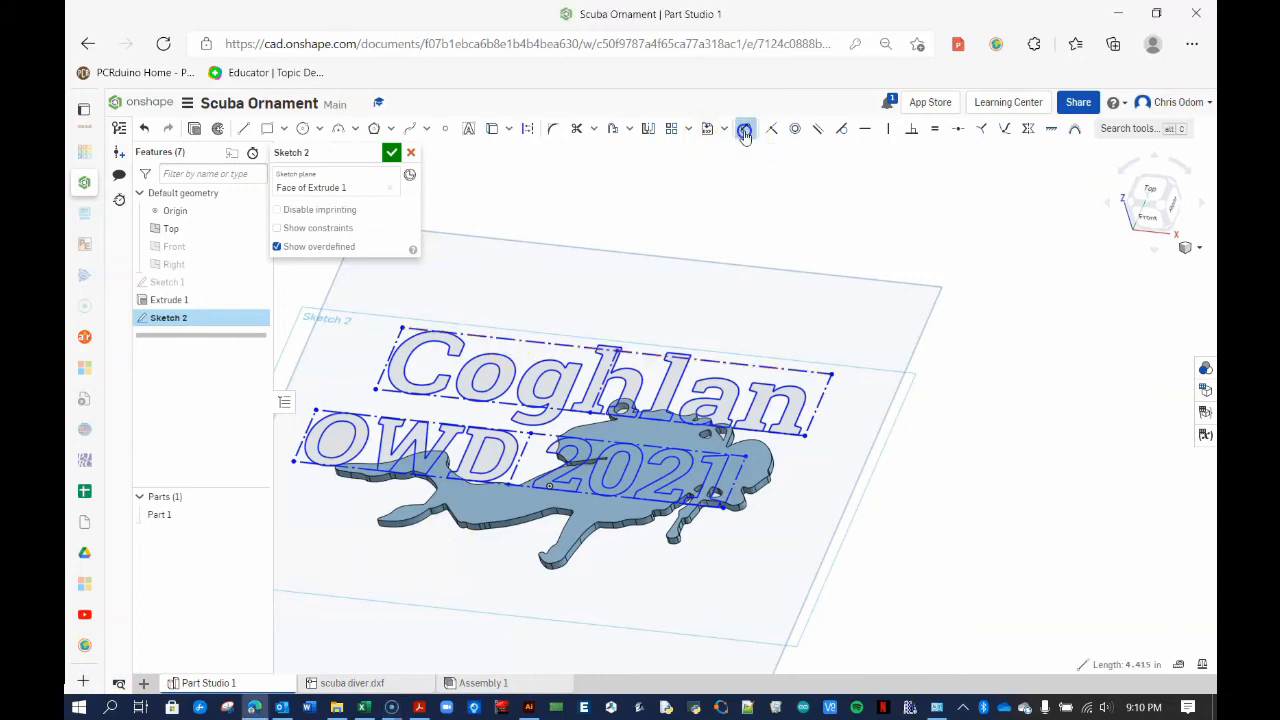
{"action": "left_click", "coordinate": [512, 341]}
{"action": "left_click", "coordinate": [534, 297]}
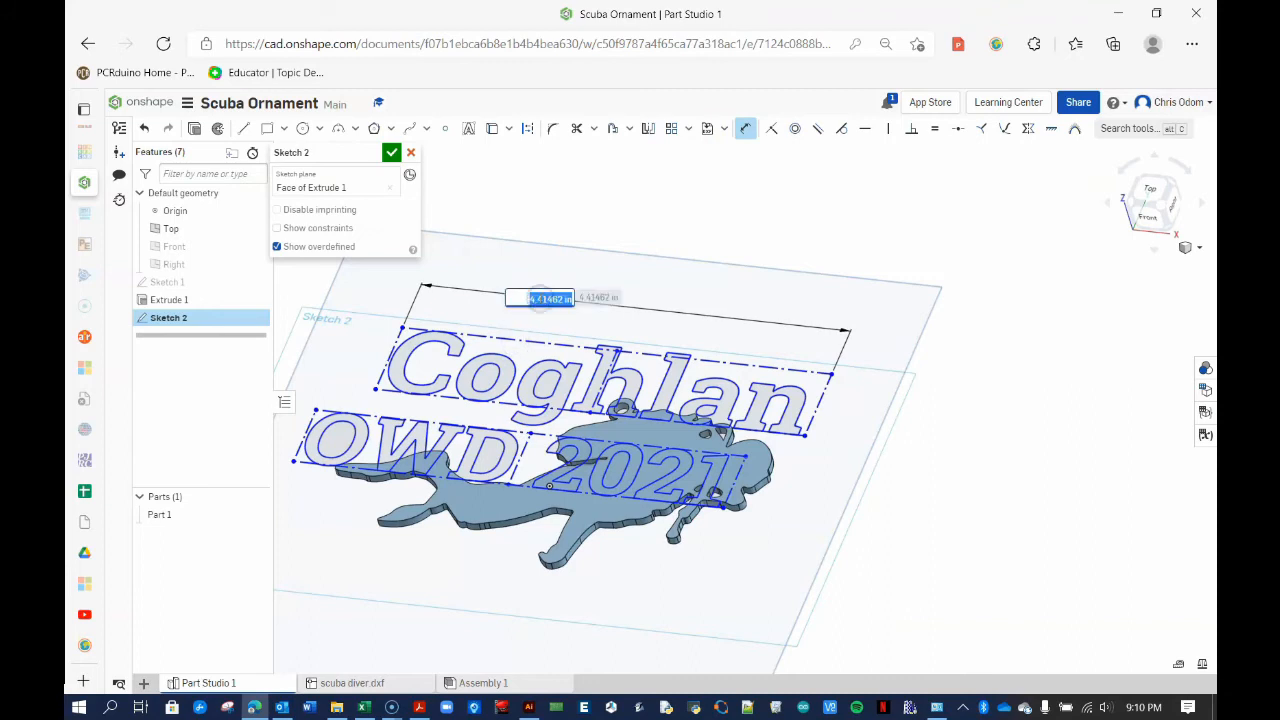
{"action": "key", "text": "Return"}
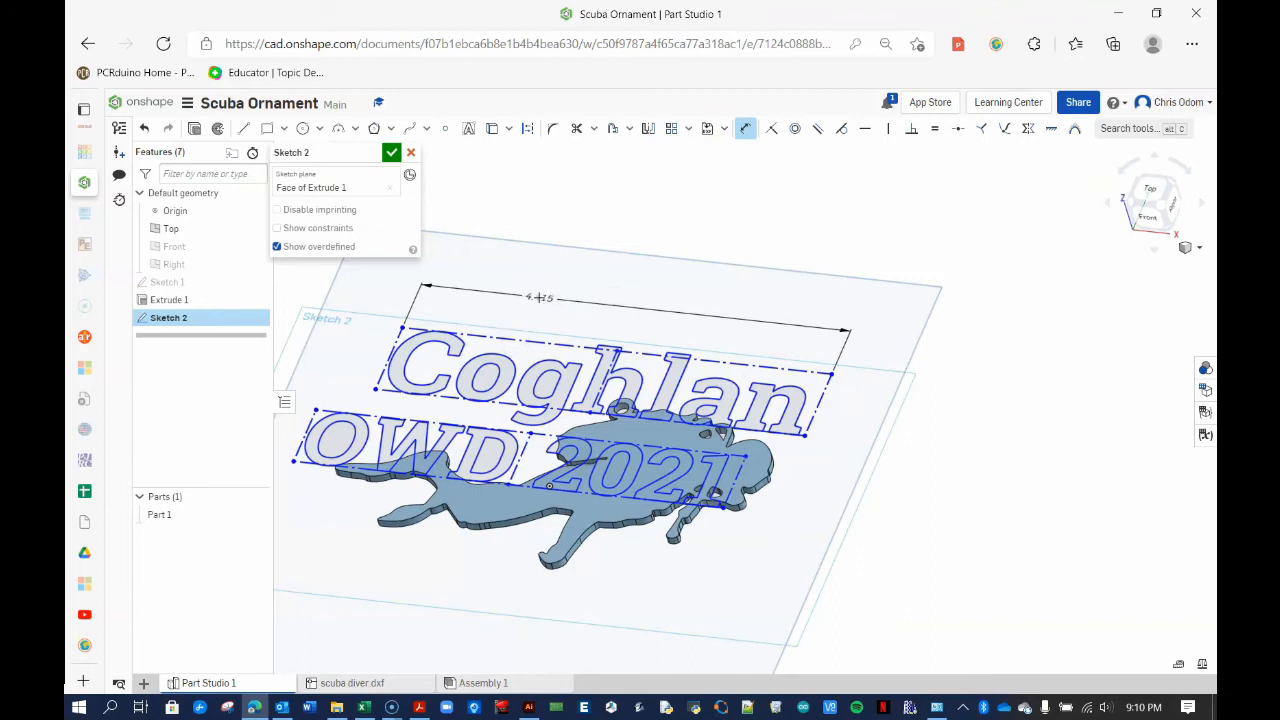
{"action": "scroll", "coordinate": [539, 297], "scroll_direction": "up", "scroll_amount": 5}
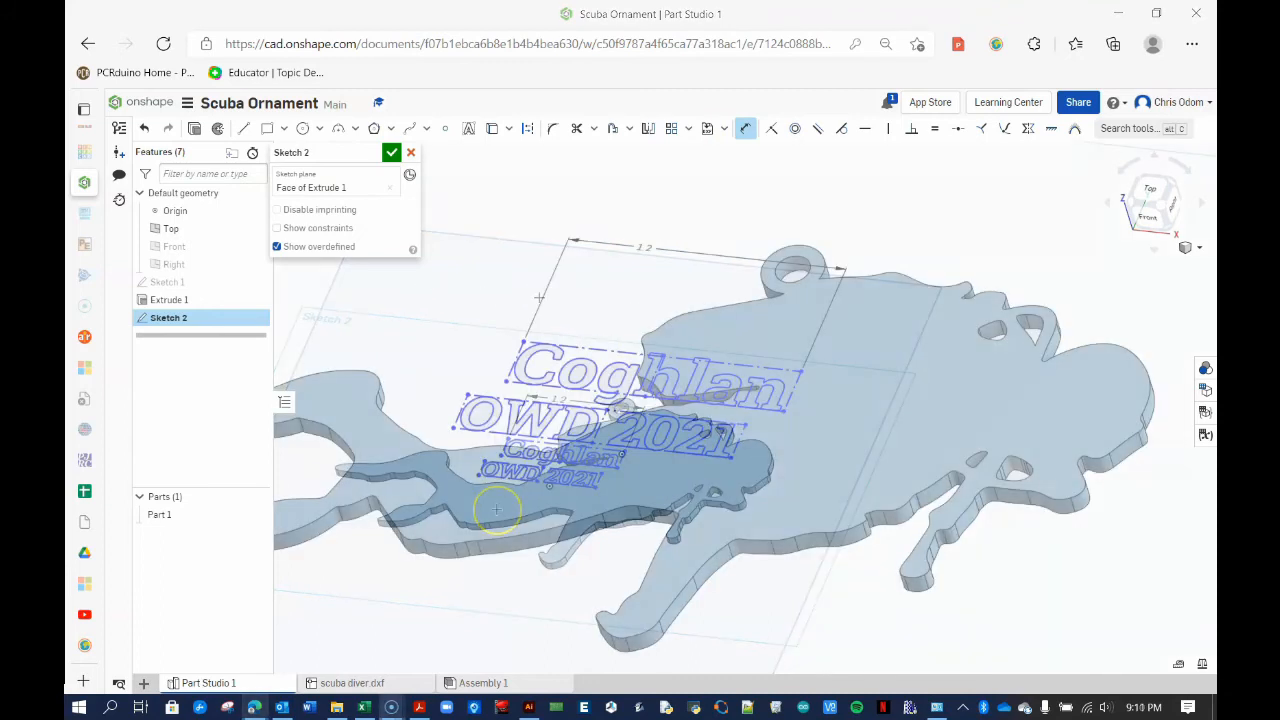
{"action": "left_click_drag", "start_coordinate": [628, 309], "coordinate": [626, 336]}
Dimension the OWD 2021 text box width to 1.75 in
{"action": "left_click", "coordinate": [758, 128]}
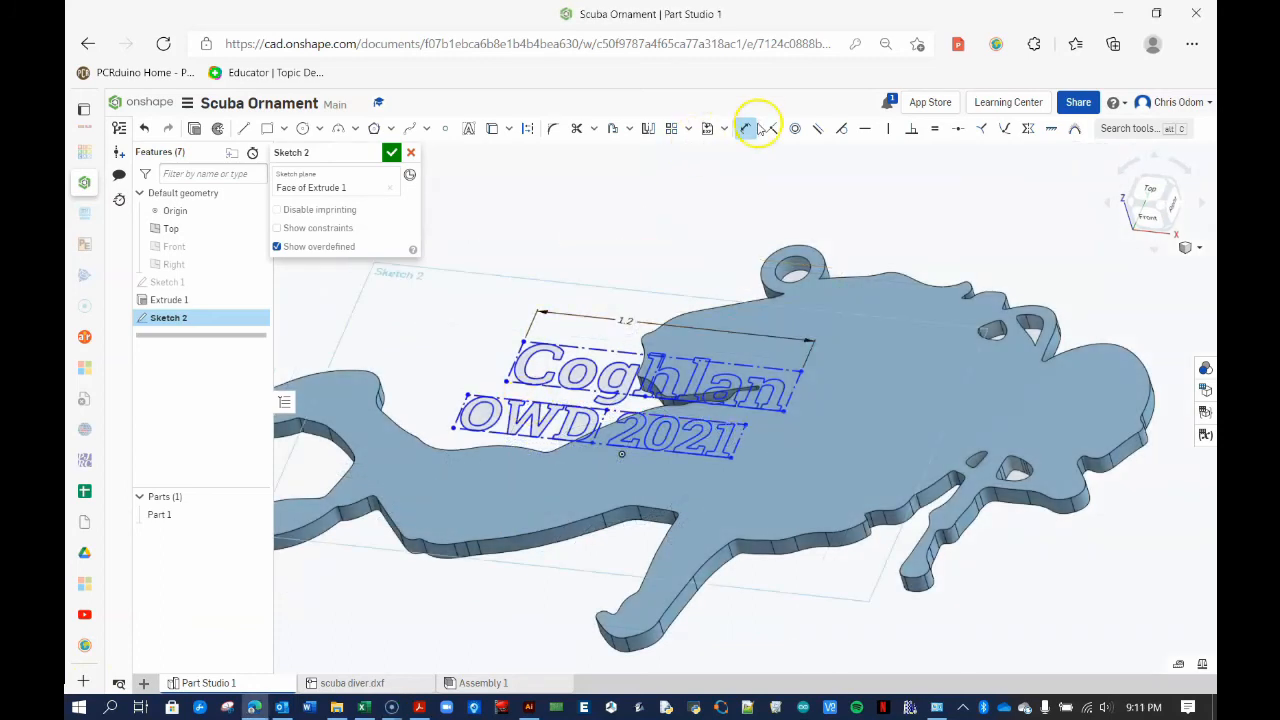
{"action": "left_click", "coordinate": [528, 402]}
{"action": "left_click", "coordinate": [513, 474]}
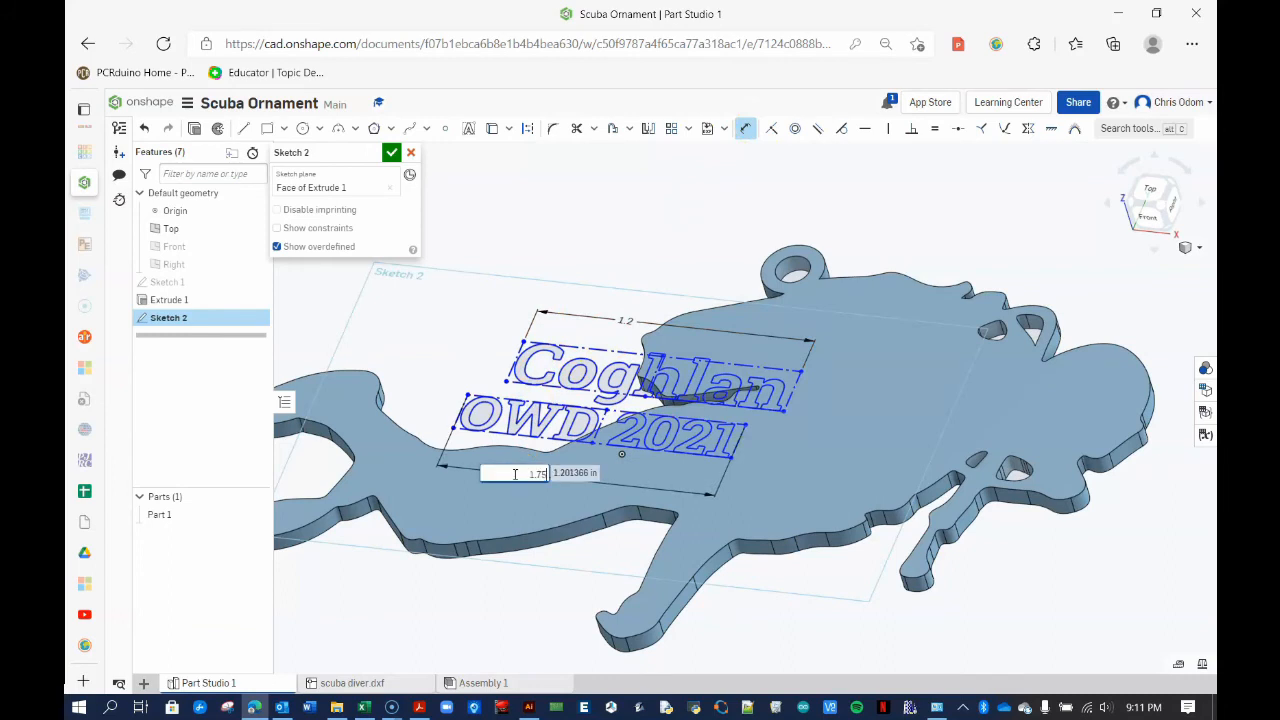
{"action": "type", "text": "1.75"}
{"action": "key", "text": "Return"}
{"action": "left_click", "coordinate": [506, 461]}
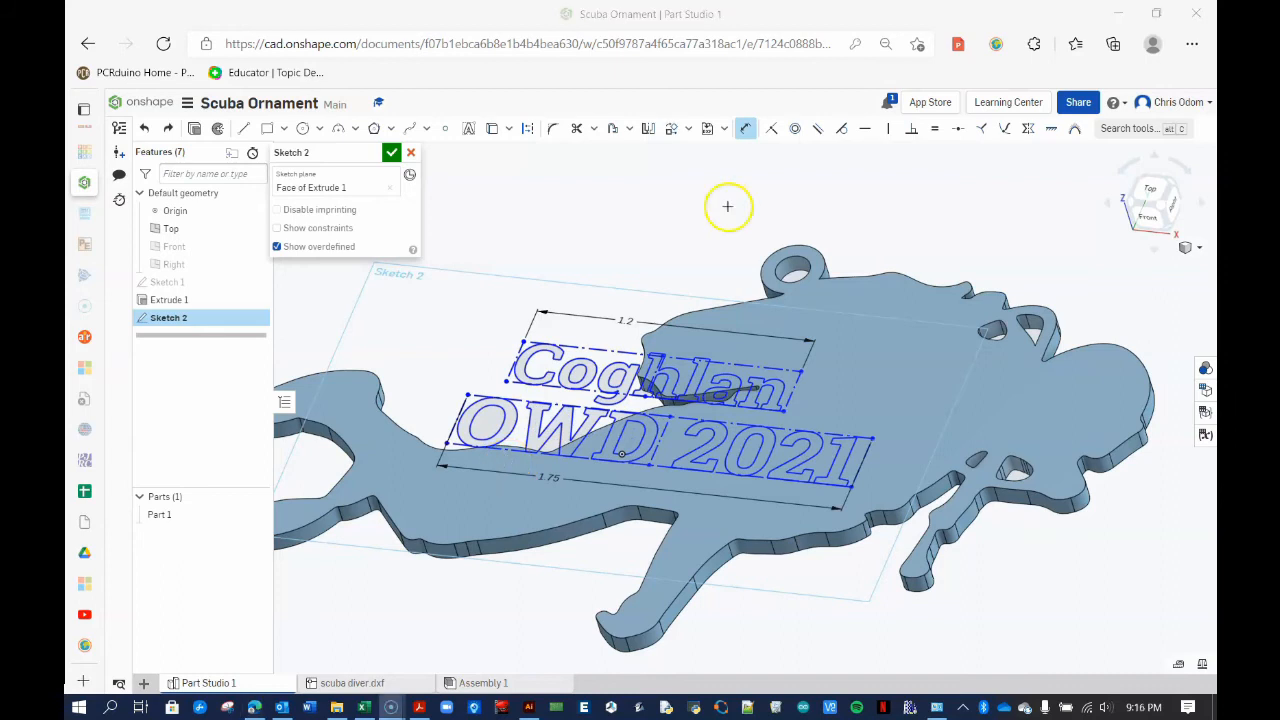
{"action": "left_click", "coordinate": [748, 128]}
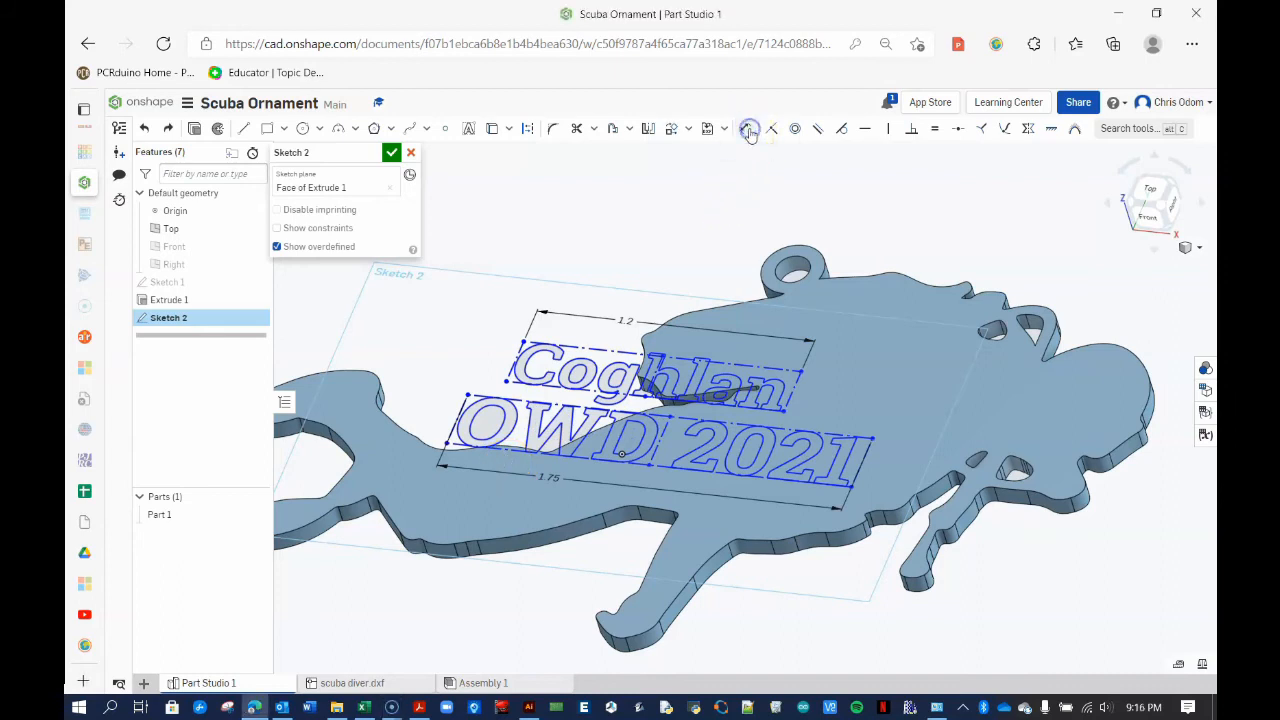
Select both text boxes and rotate them 20 degrees with Transform
{"action": "mouse_move", "coordinate": [436, 223]}
{"action": "left_mouse_down"}
{"action": "mouse_move", "coordinate": [520, 537]}
{"action": "mouse_move", "coordinate": [918, 532]}
{"action": "left_mouse_up"}
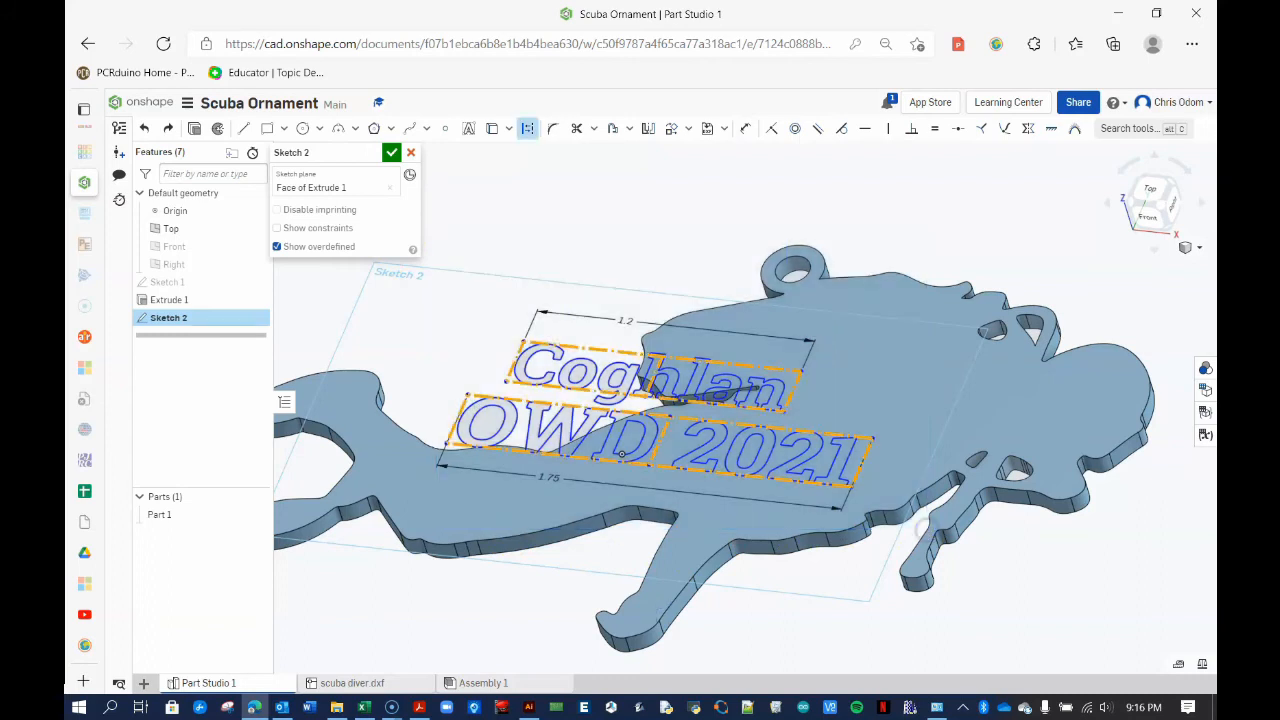
{"action": "left_click", "coordinate": [688, 128]}
{"action": "left_click", "coordinate": [705, 199]}
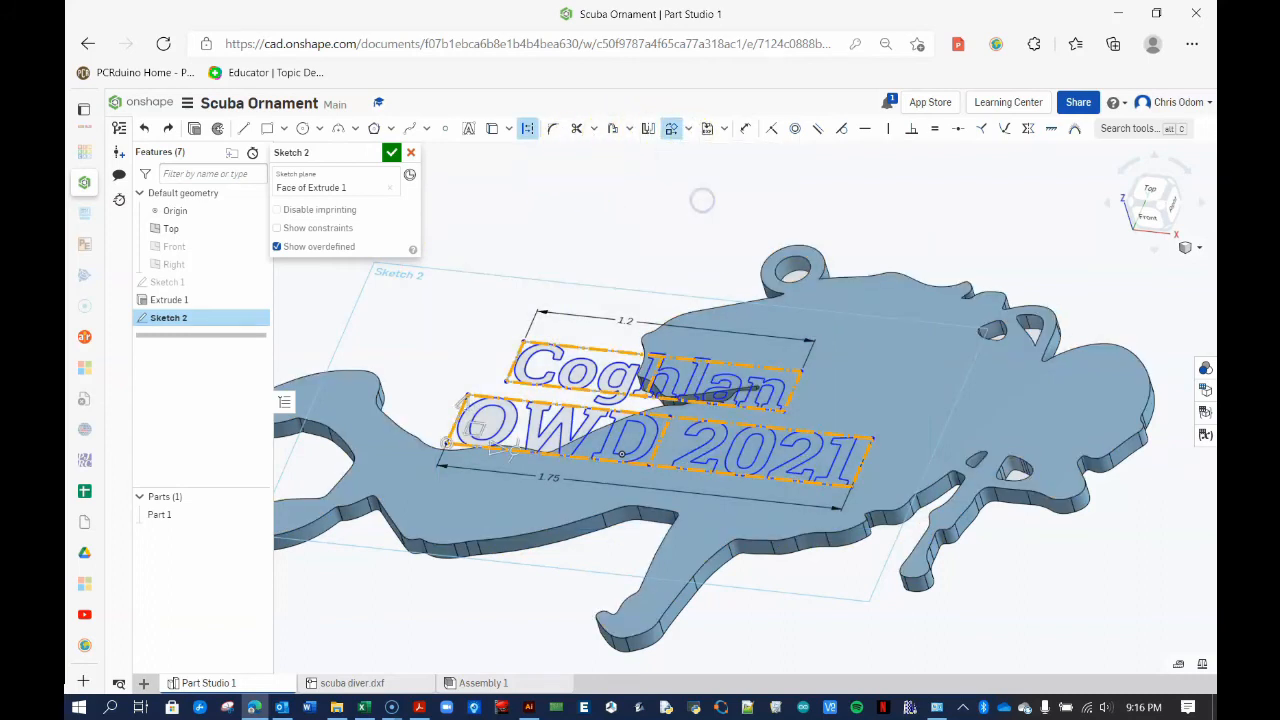
{"action": "left_click_drag", "start_coordinate": [494, 455], "coordinate": [540, 460]}
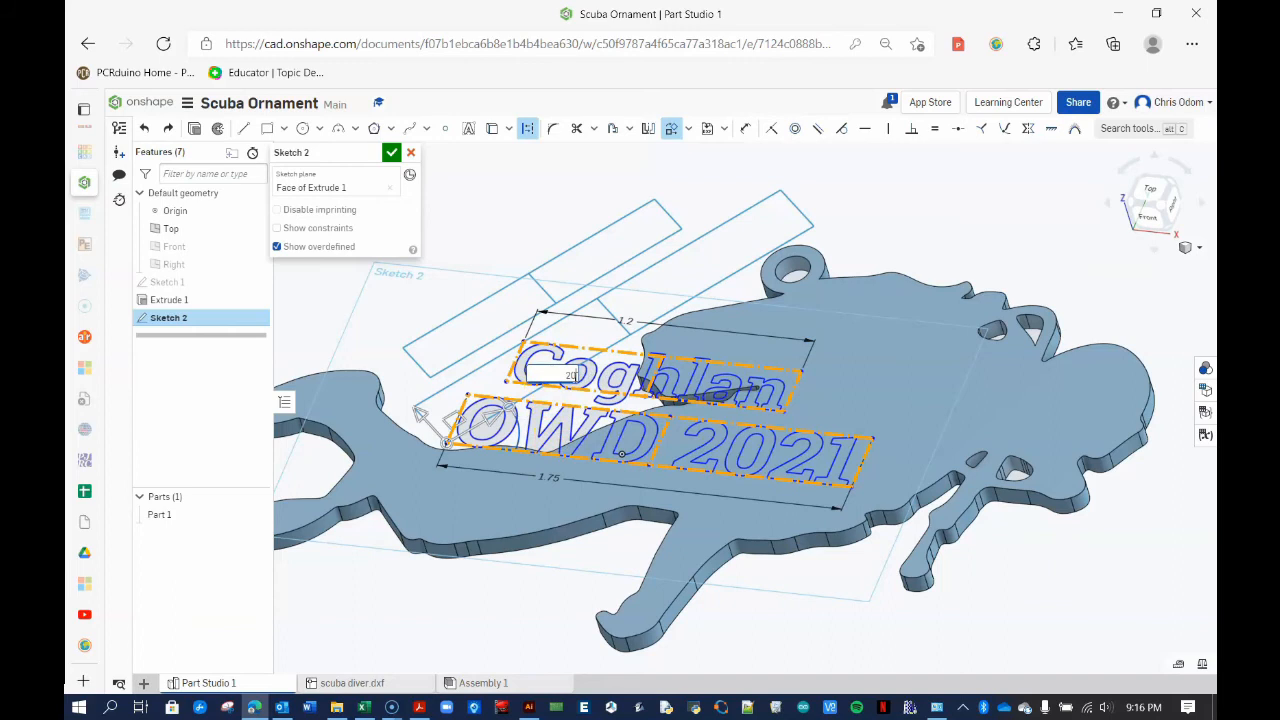
{"action": "type", "text": "20"}
{"action": "key", "text": "Return"}
Commit the 20° rotation and, in the Top view, move the Coghlan text onto the diver
{"action": "left_click", "coordinate": [648, 232]}
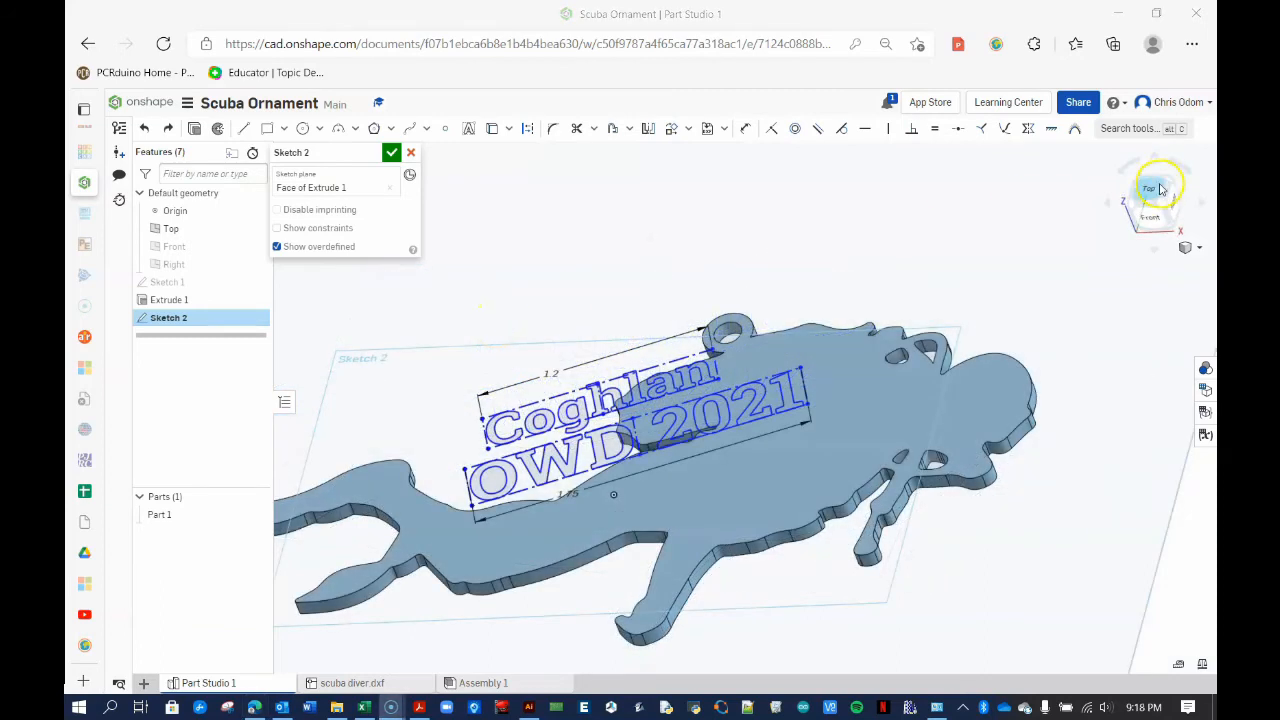
{"action": "left_click", "coordinate": [1160, 189]}
{"action": "left_click_drag", "start_coordinate": [642, 311], "coordinate": [874, 428]}
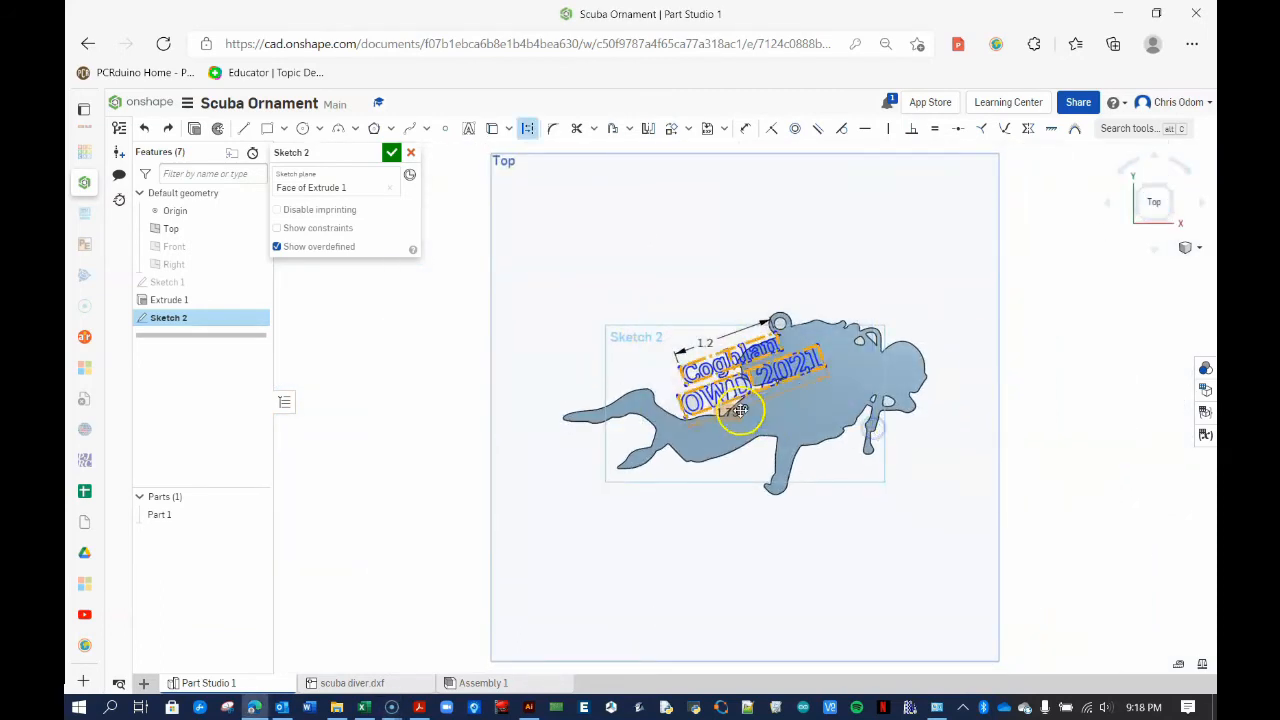
{"action": "left_click_drag", "start_coordinate": [739, 403], "coordinate": [614, 327]}
{"action": "left_click", "coordinate": [728, 248]}
{"action": "scroll", "coordinate": [674, 270], "scroll_direction": "up", "scroll_amount": 2}
{"action": "left_click_drag", "start_coordinate": [486, 286], "coordinate": [802, 404]}
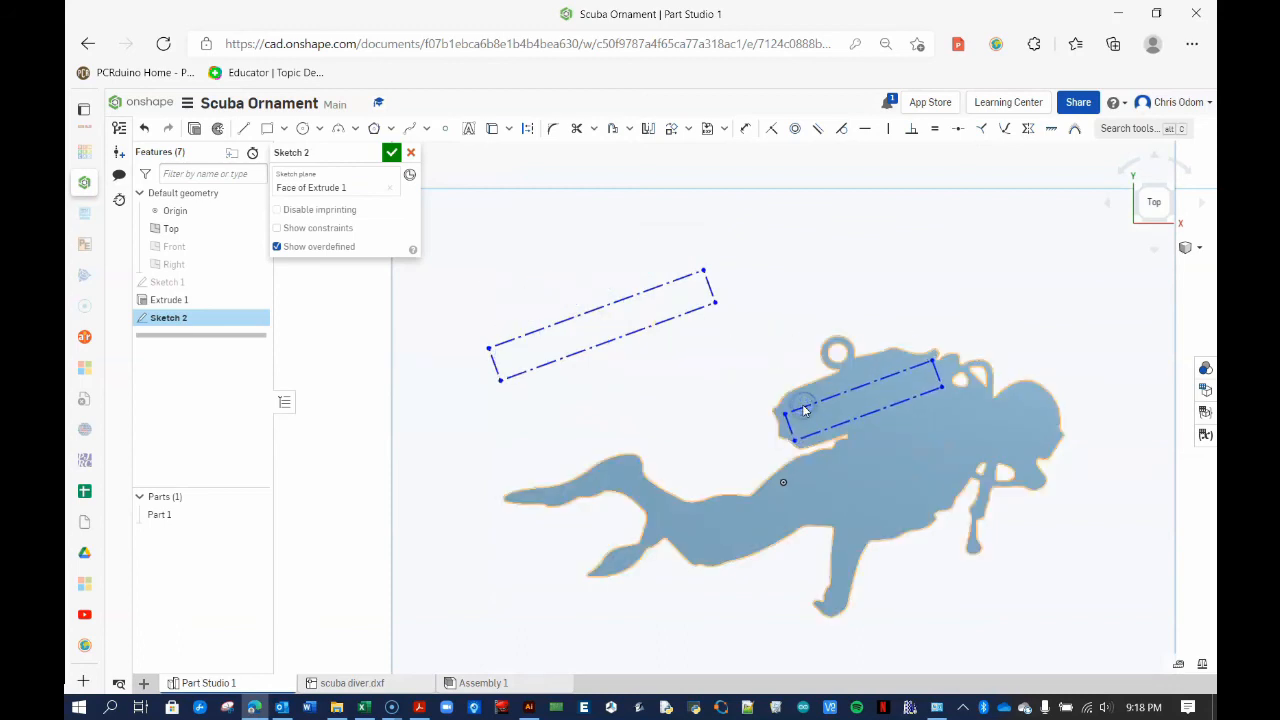
Transform OWD 2021 onto the diver's body below Coghlan and finish Sketch 2
{"action": "left_click", "coordinate": [686, 131]}
{"action": "left_click", "coordinate": [694, 194]}
{"action": "left_click", "coordinate": [581, 323]}
{"action": "left_click_drag", "start_coordinate": [631, 334], "coordinate": [895, 428]}
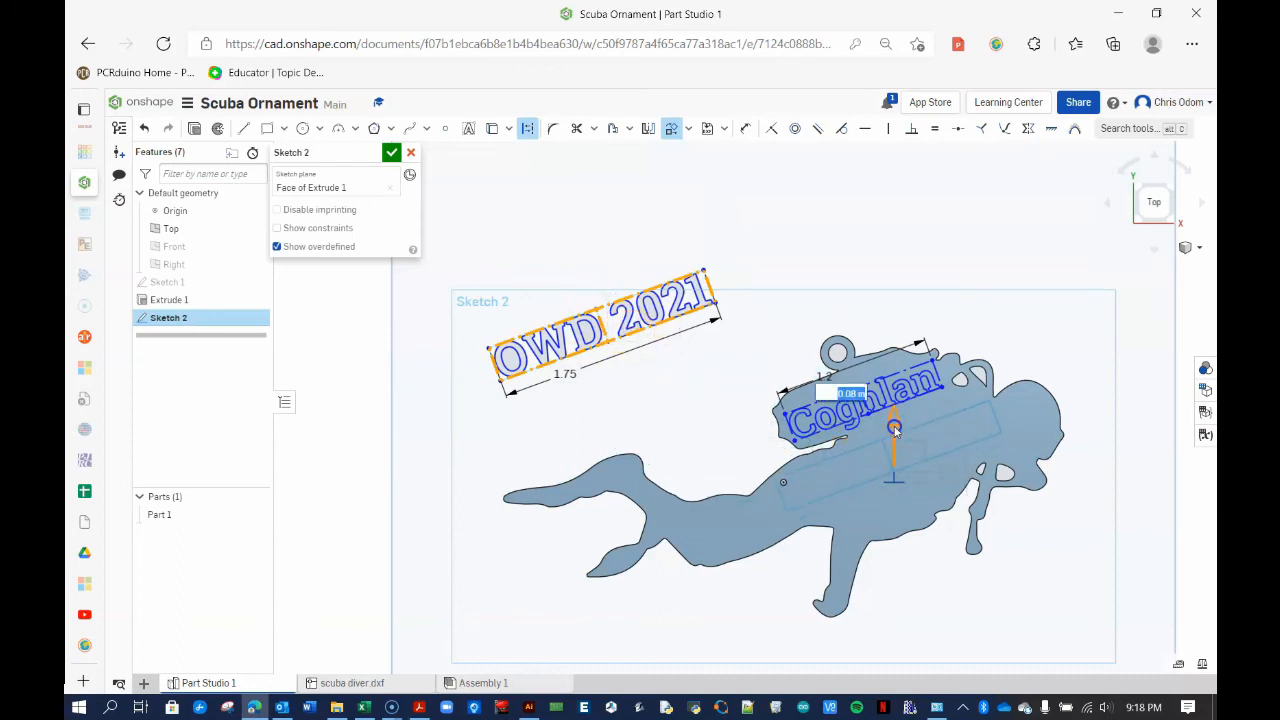
{"action": "left_click_drag", "start_coordinate": [895, 432], "coordinate": [895, 436]}
{"action": "left_click", "coordinate": [701, 418]}
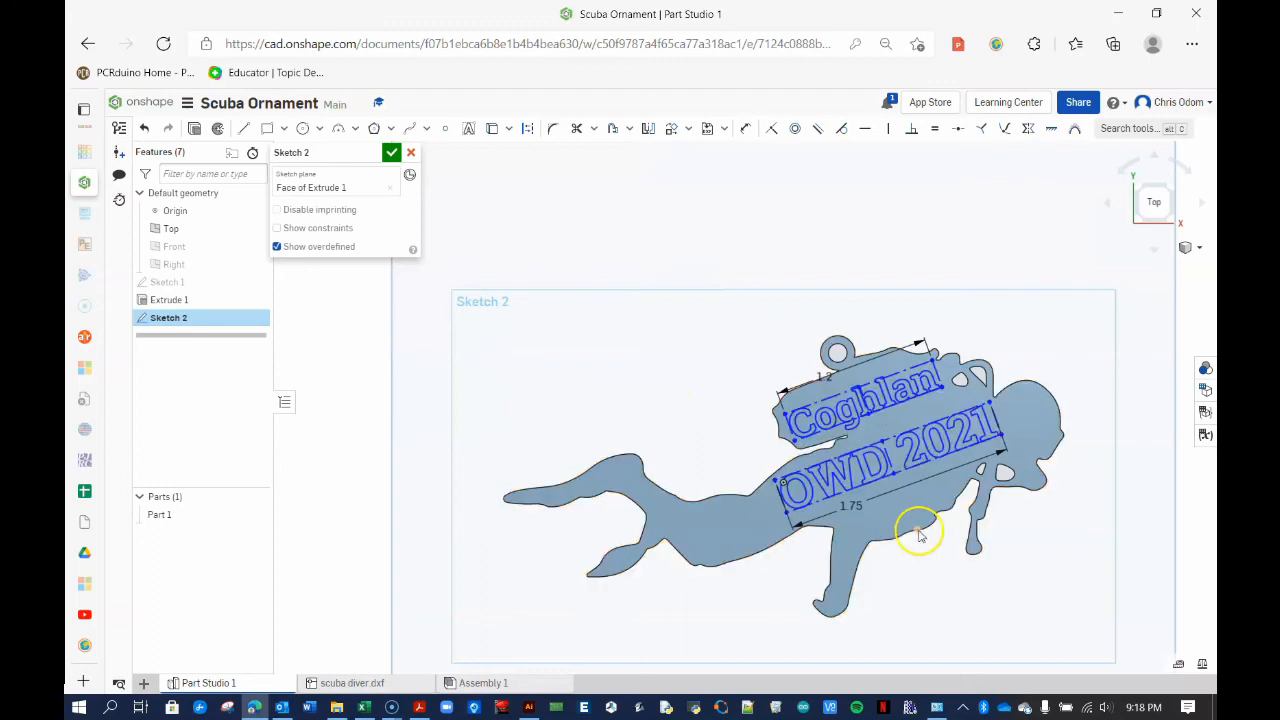
{"action": "scroll", "coordinate": [920, 535], "scroll_direction": "up", "scroll_amount": 3}
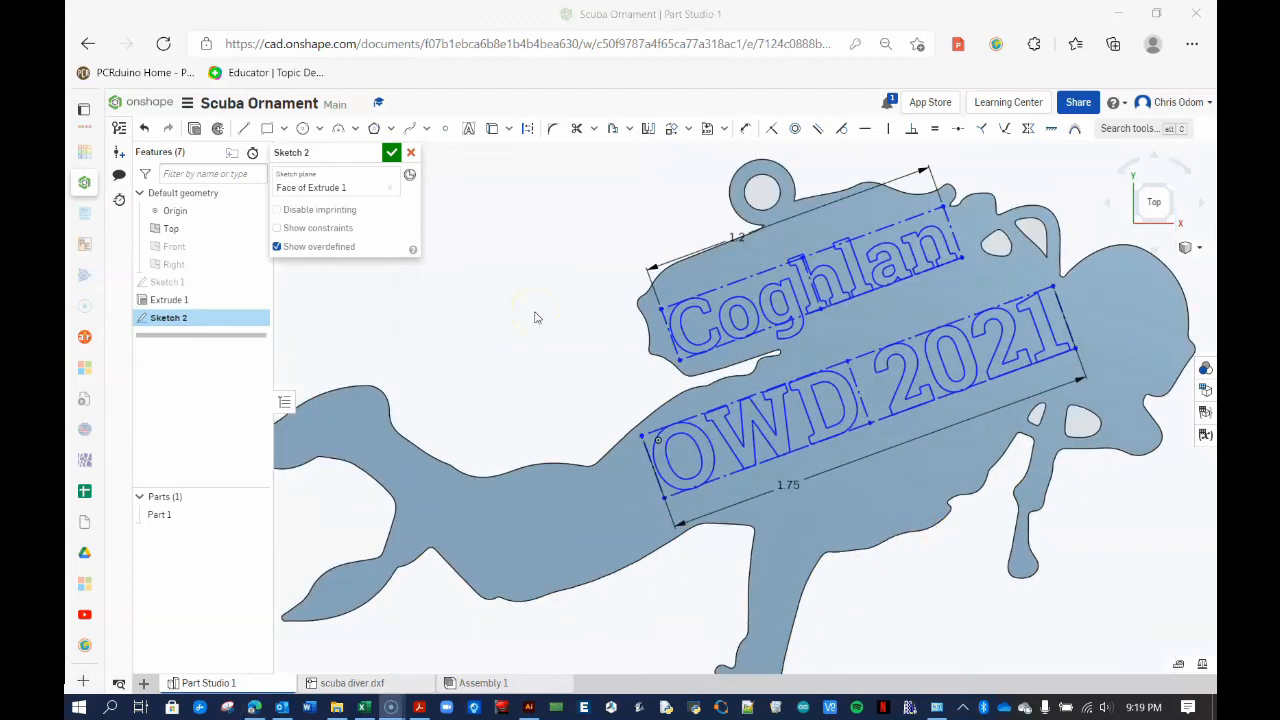
{"action": "left_click", "coordinate": [391, 153]}
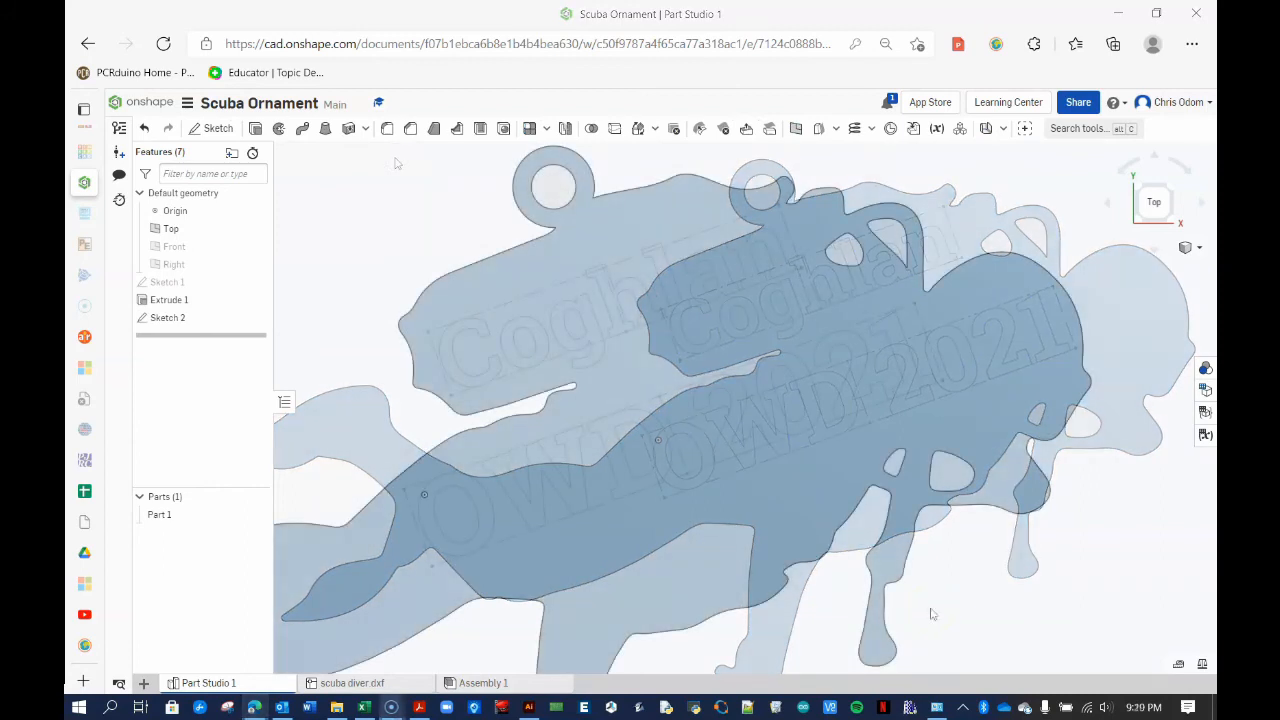
Extrude the Coghlan and OWD 2021 lettering regions 1.5 mm above the diver part
{"action": "right_click_drag", "start_coordinate": [931, 614], "coordinate": [894, 571]}
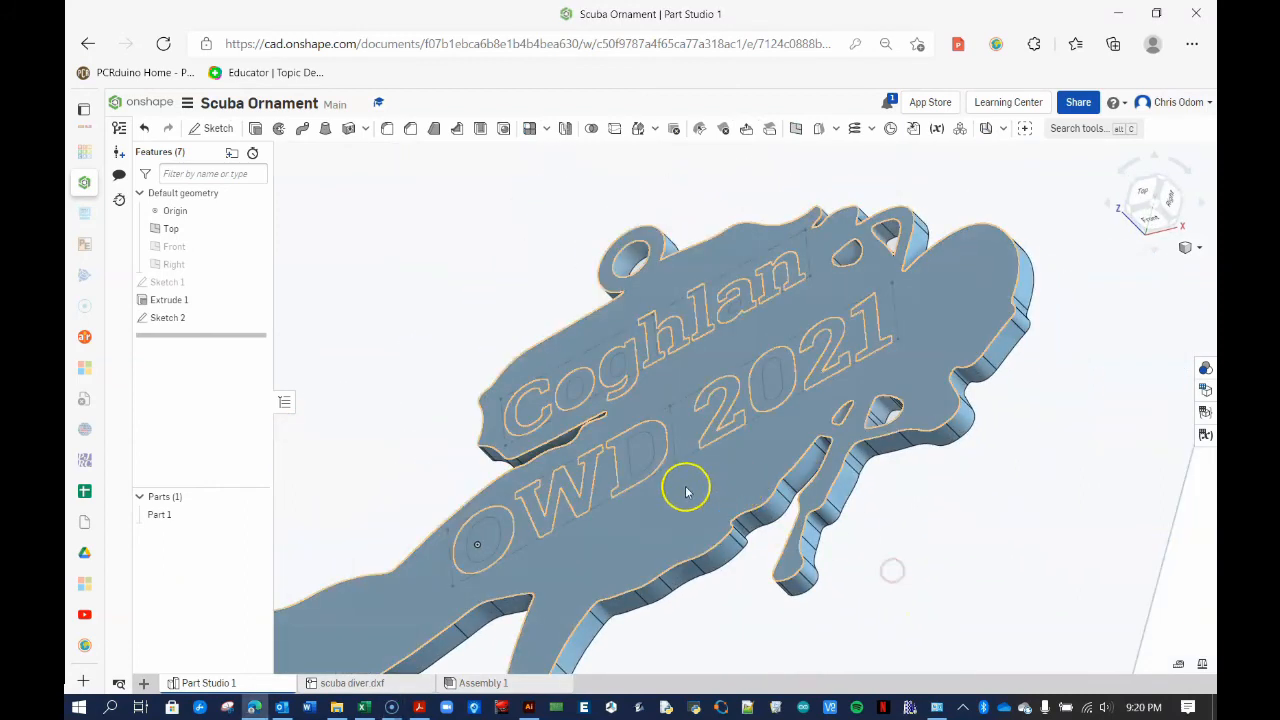
{"action": "left_click", "coordinate": [643, 474]}
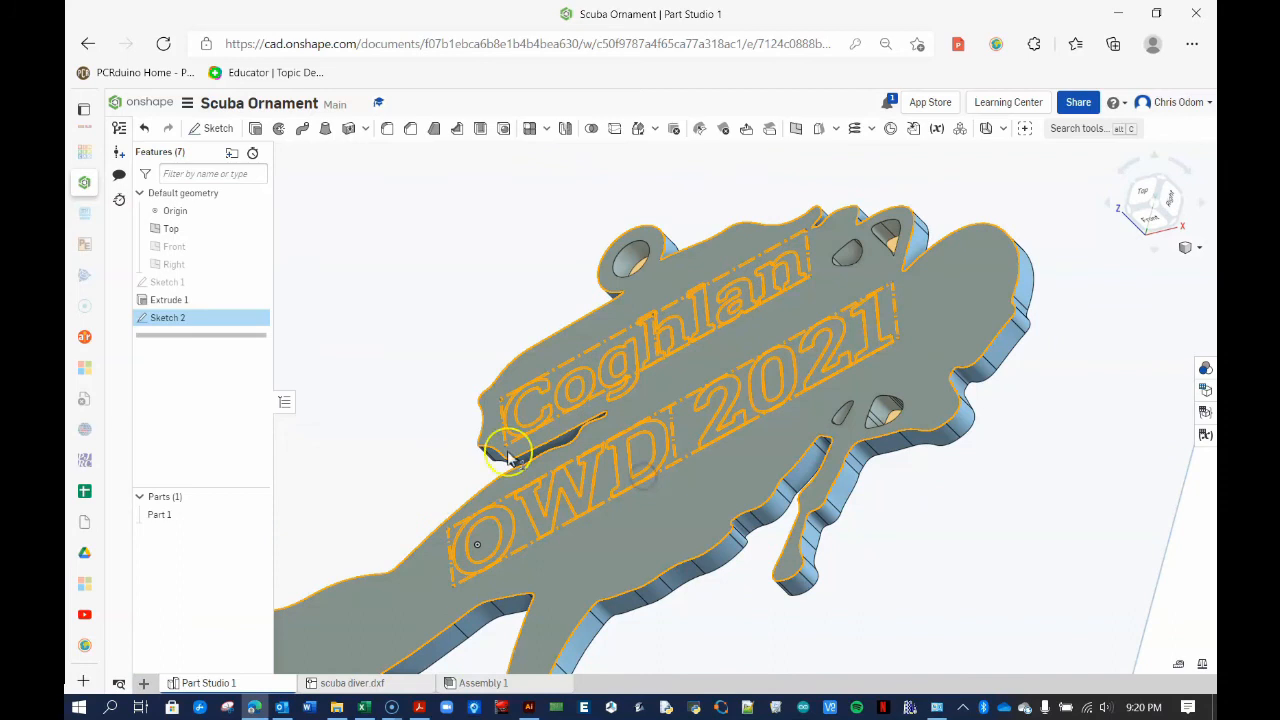
{"action": "left_click", "coordinate": [255, 128]}
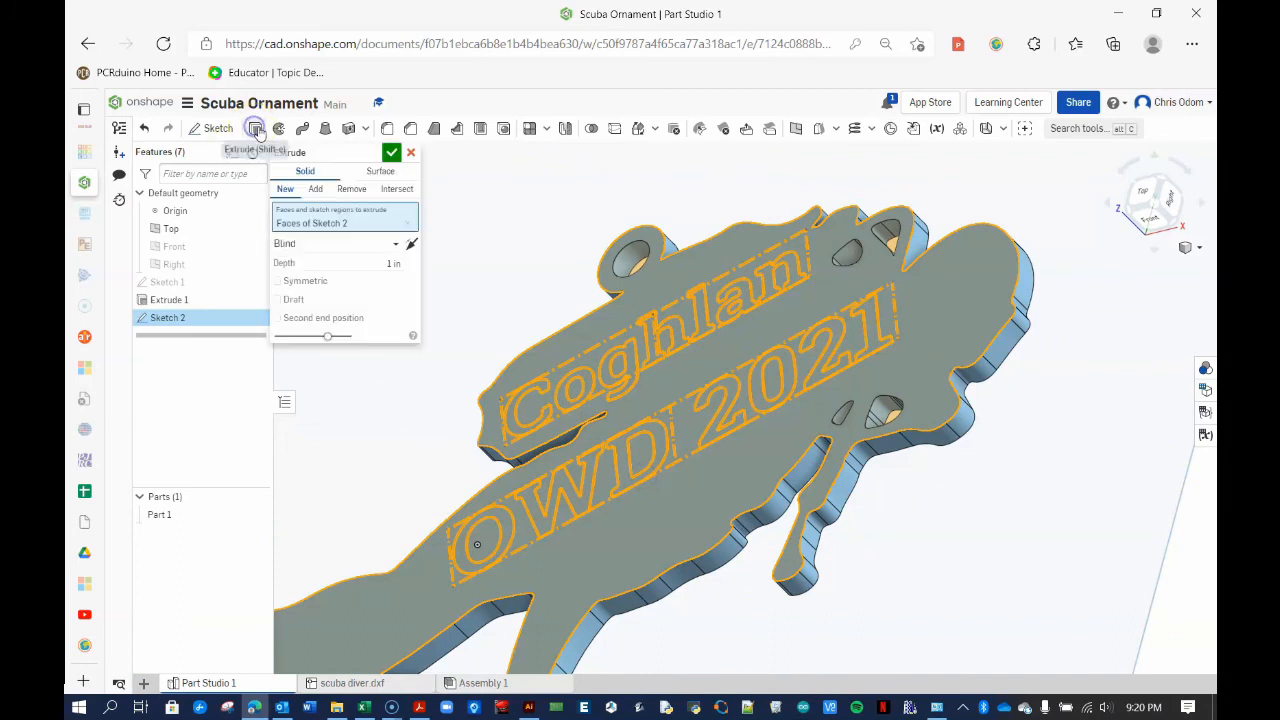
{"action": "left_click", "coordinate": [388, 263]}
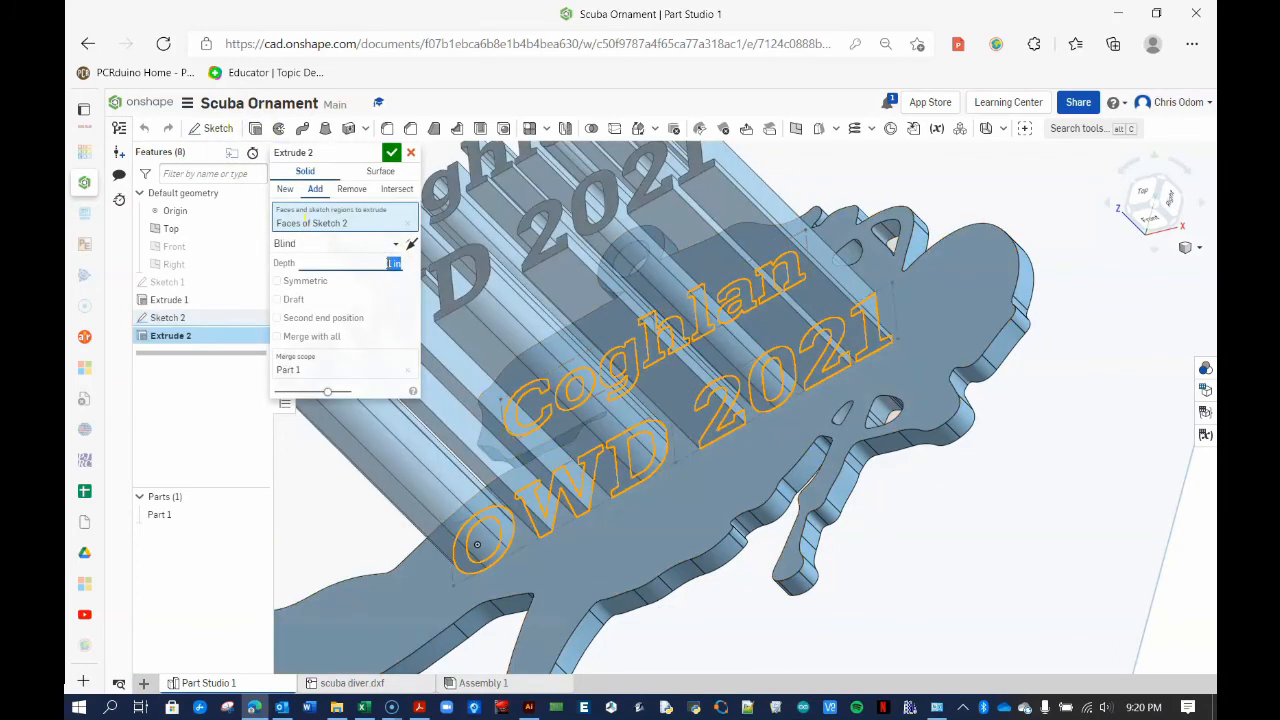
{"action": "type", "text": "1.5 mm"}
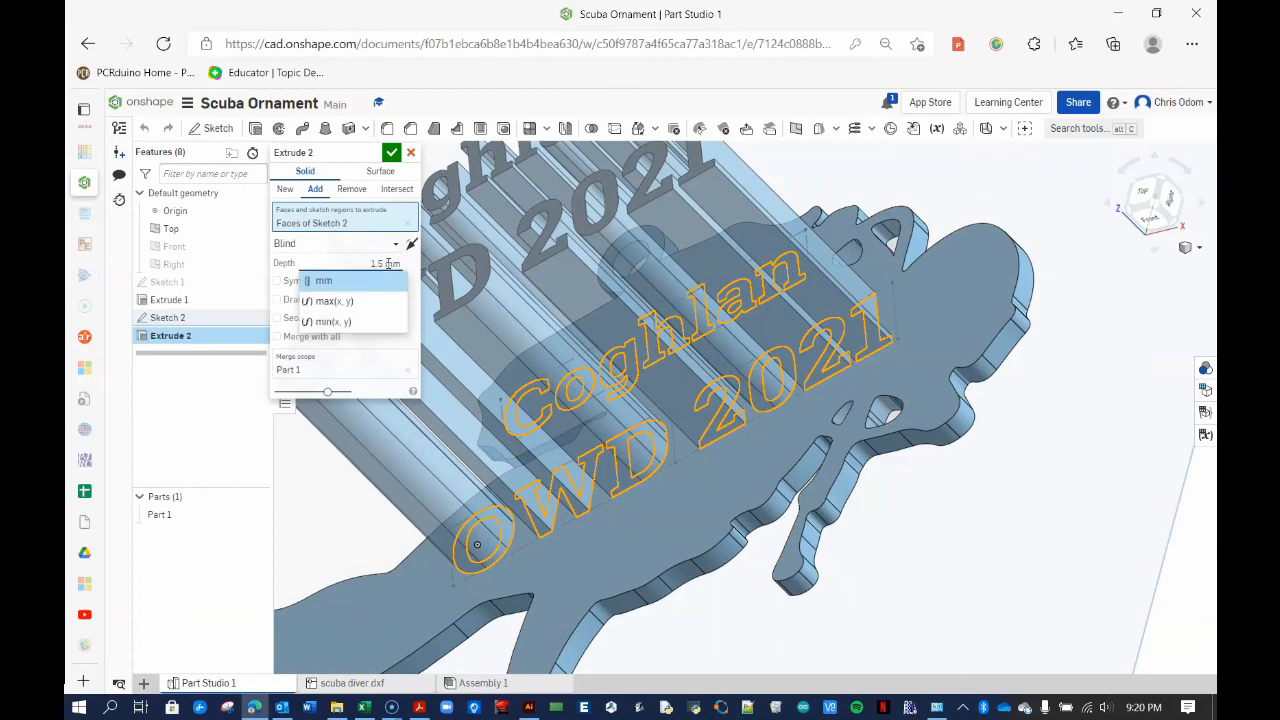
{"action": "left_click", "coordinate": [391, 152]}
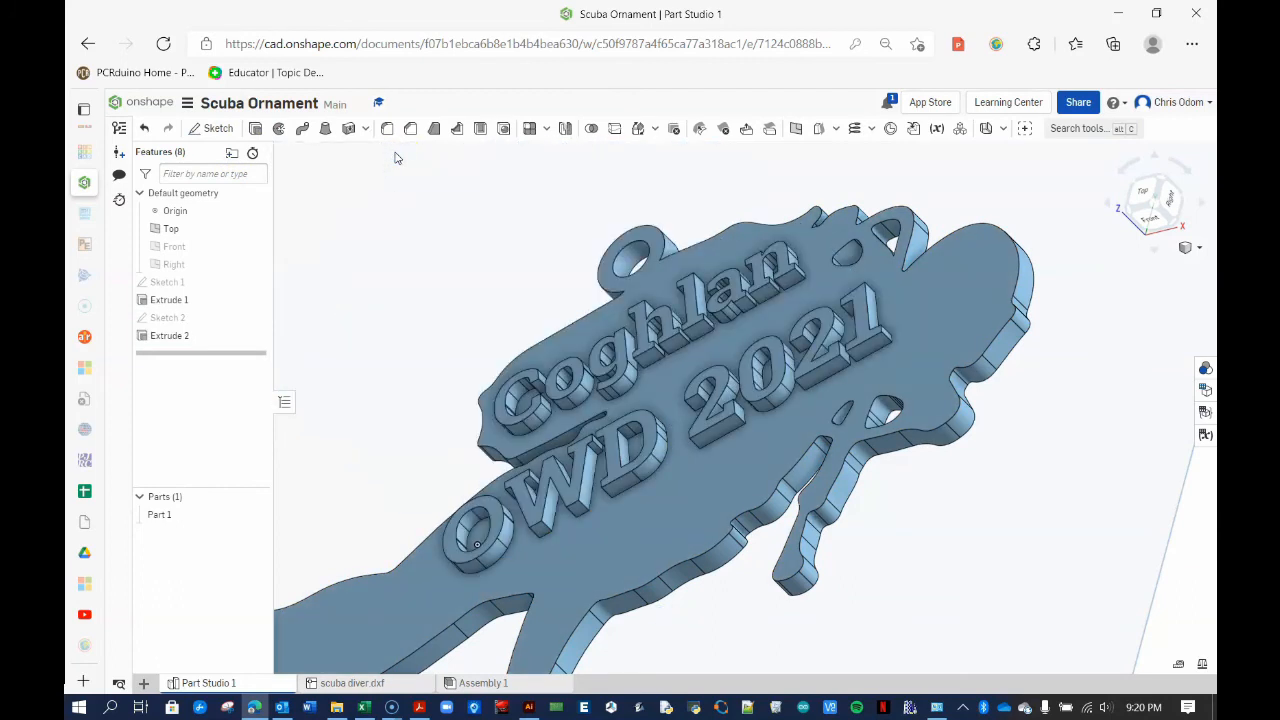
{"action": "mouse_move", "coordinate": [508, 280]}
{"action": "right_mouse_down"}
{"action": "mouse_move", "coordinate": [491, 260]}
{"action": "mouse_move", "coordinate": [494, 276]}
{"action": "right_mouse_up"}
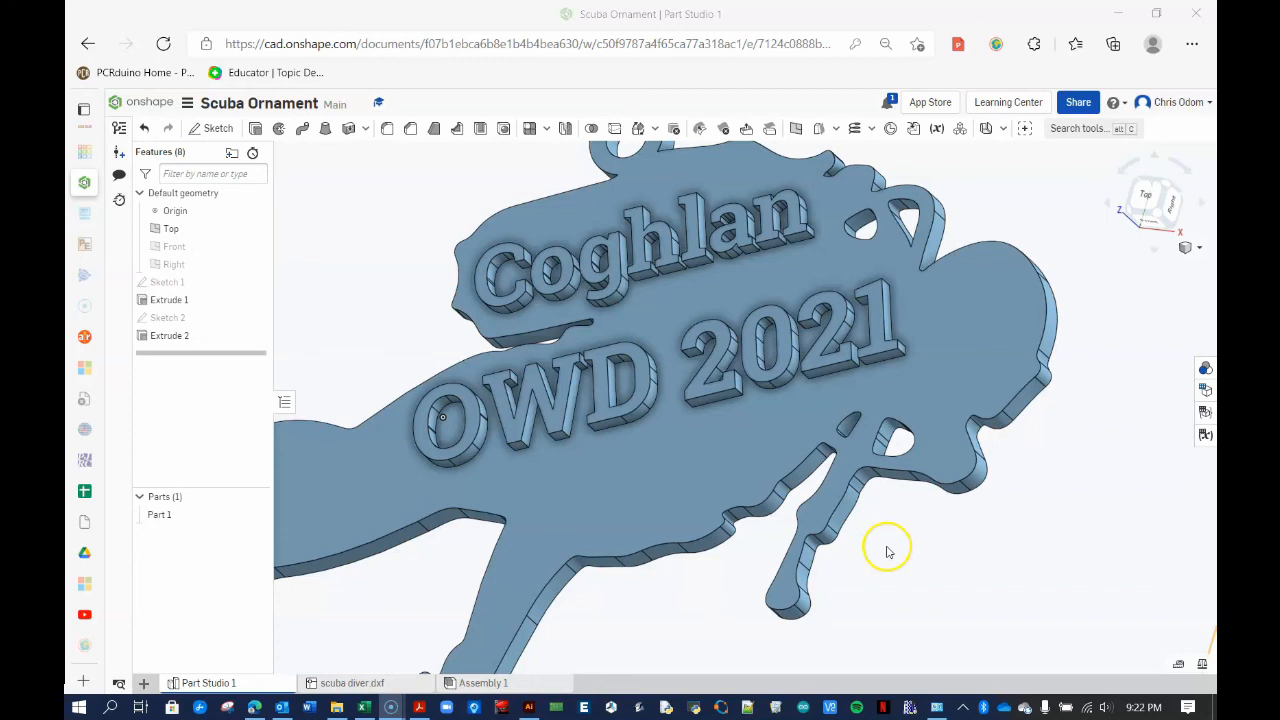
{"action": "scroll", "coordinate": [886, 568], "scroll_direction": "down", "scroll_amount": 3}
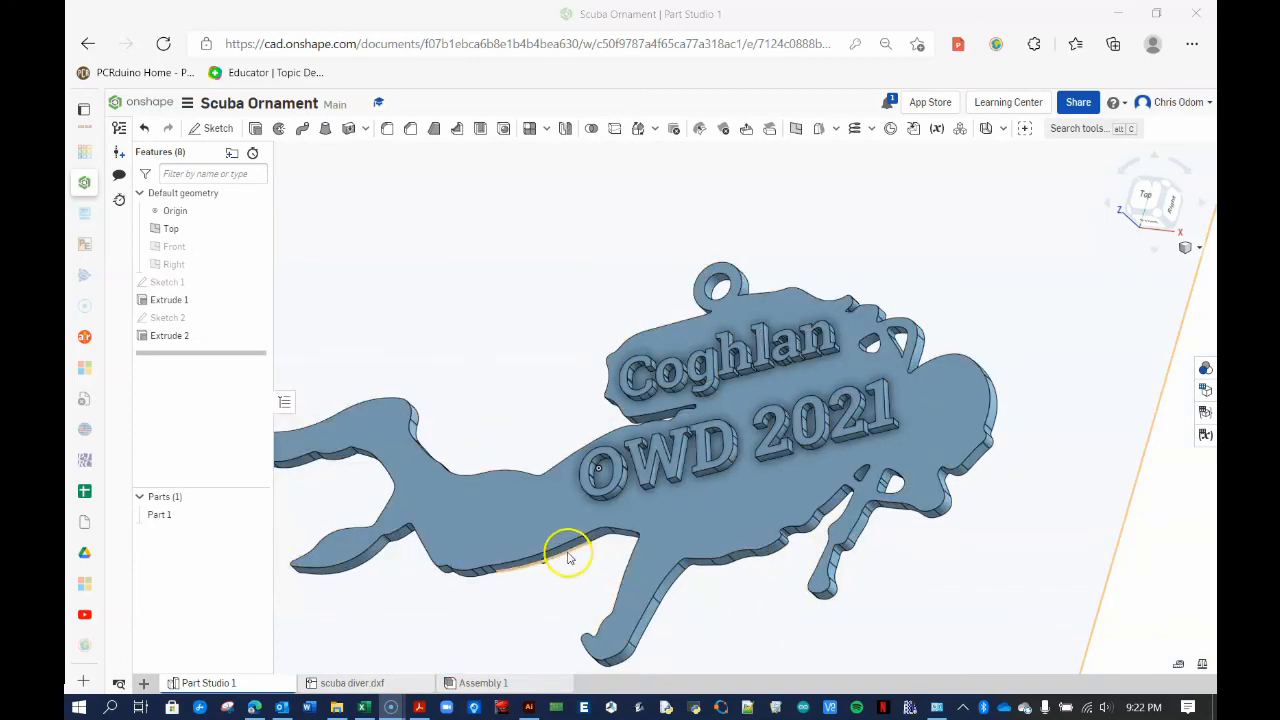
{"action": "left_click", "coordinate": [159, 516]}
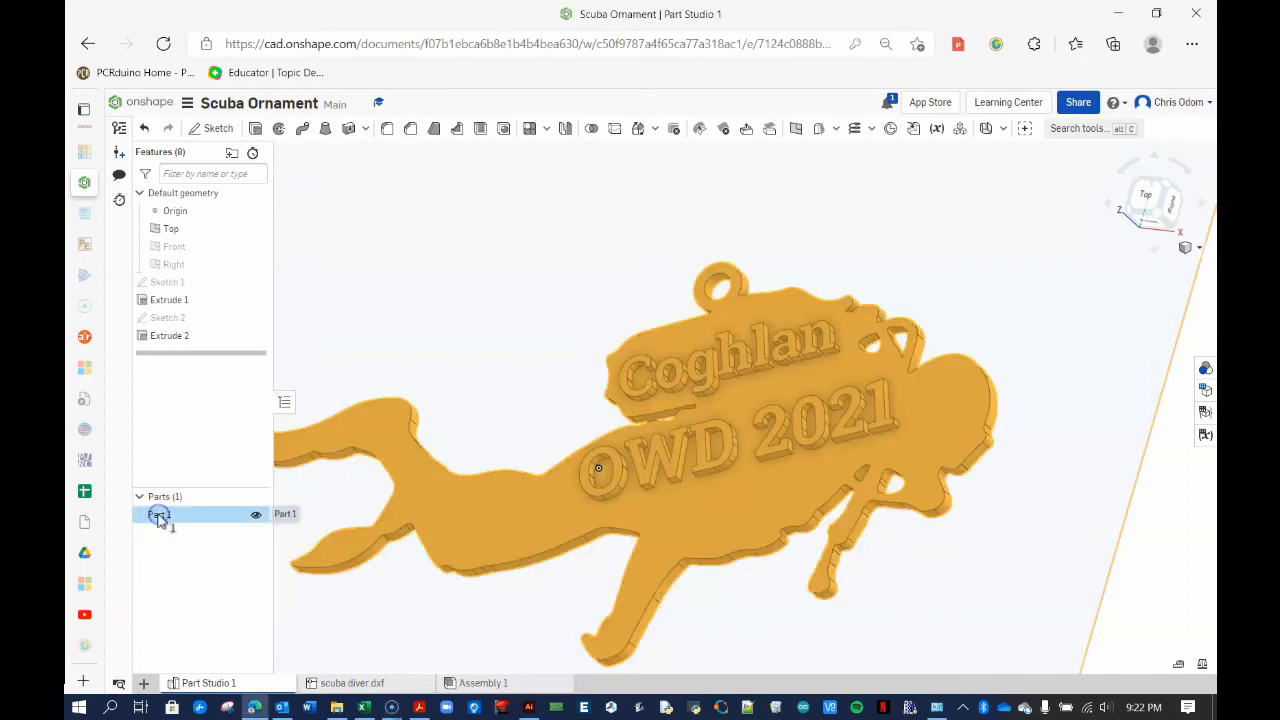
Export the diver part as an STL in millimetres named '3D scuba diver'
{"action": "right_click", "coordinate": [491, 520]}
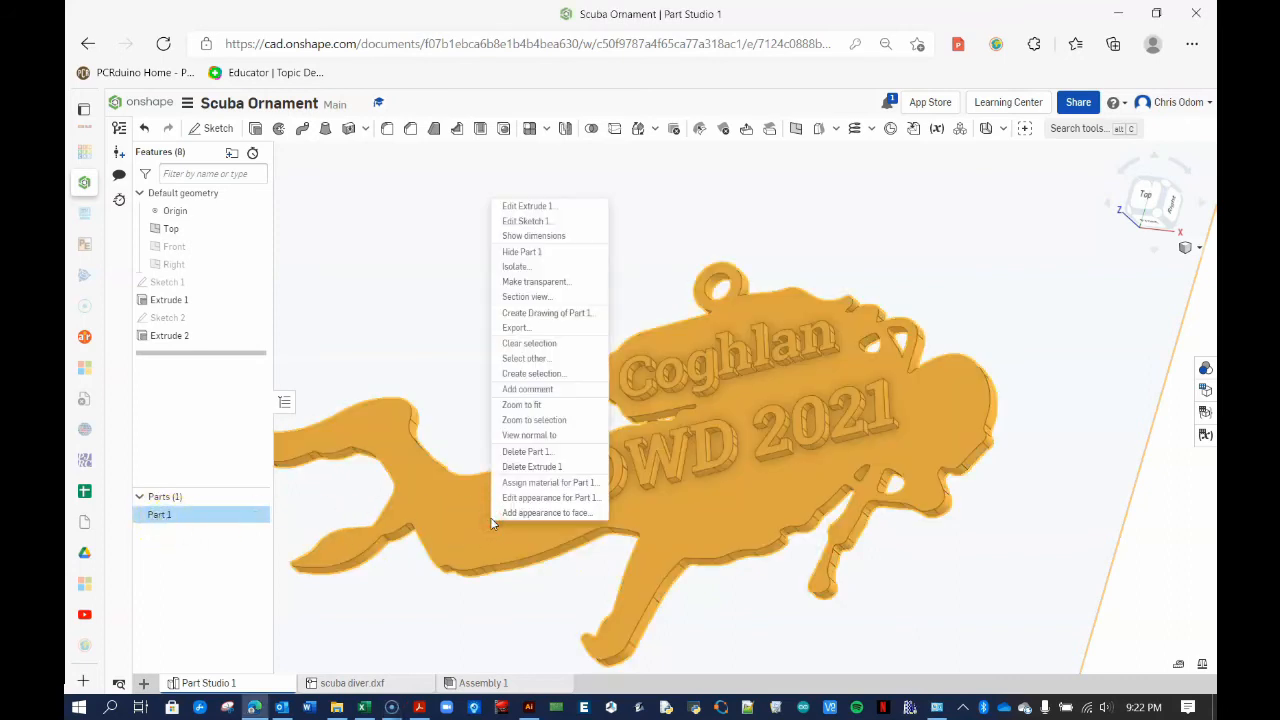
{"action": "left_click", "coordinate": [531, 331]}
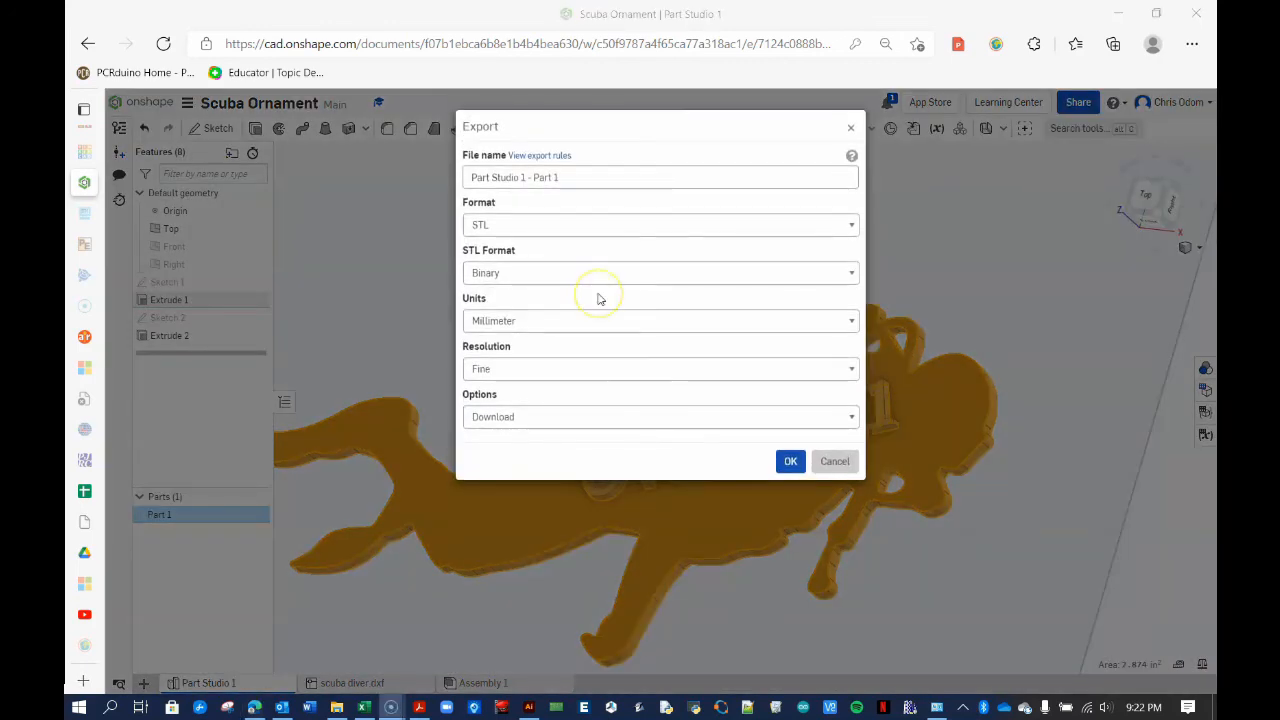
{"action": "left_click_drag", "start_coordinate": [589, 177], "coordinate": [452, 177]}
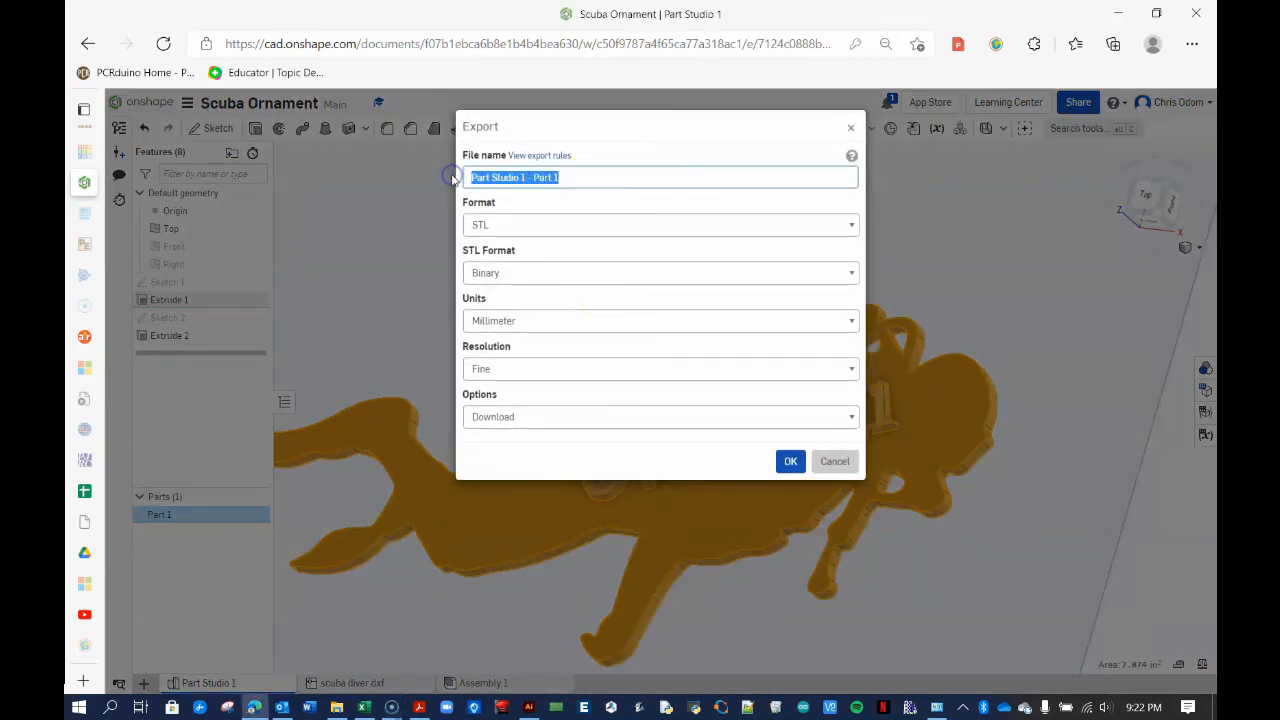
{"action": "type", "text": "3D scuba diver"}
{"action": "left_click", "coordinate": [535, 224]}
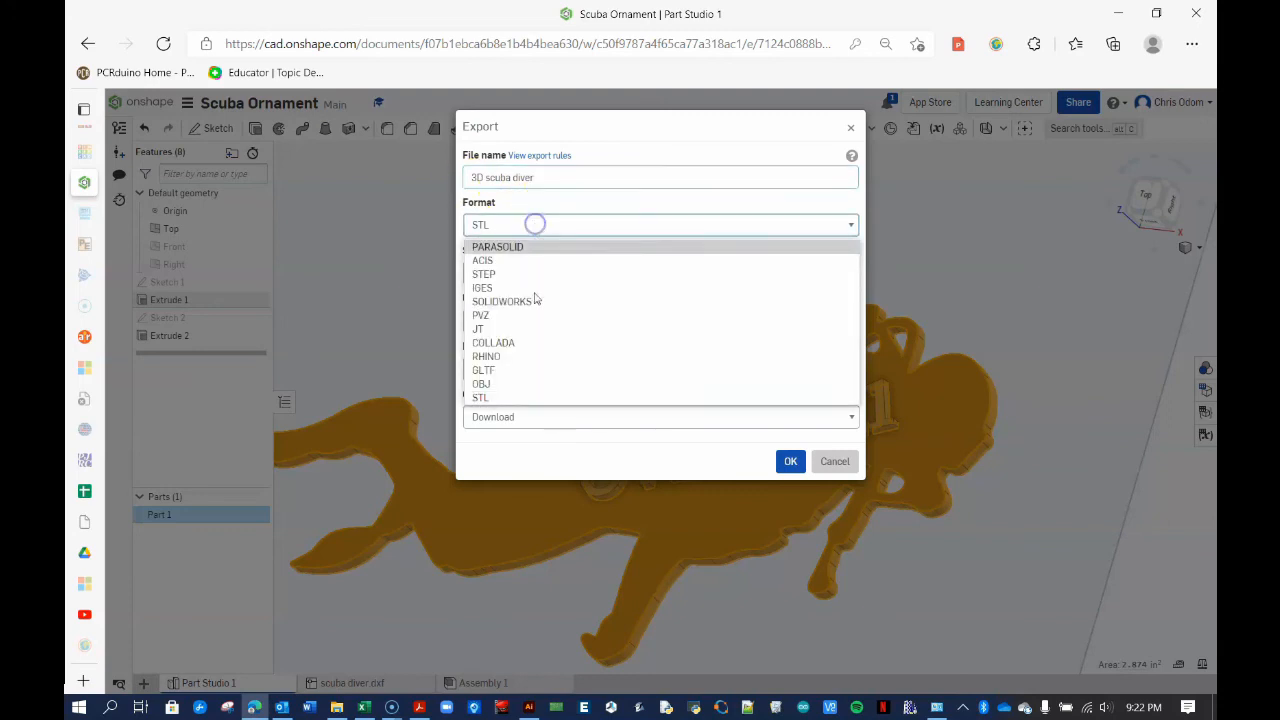
{"action": "left_click", "coordinate": [500, 397]}
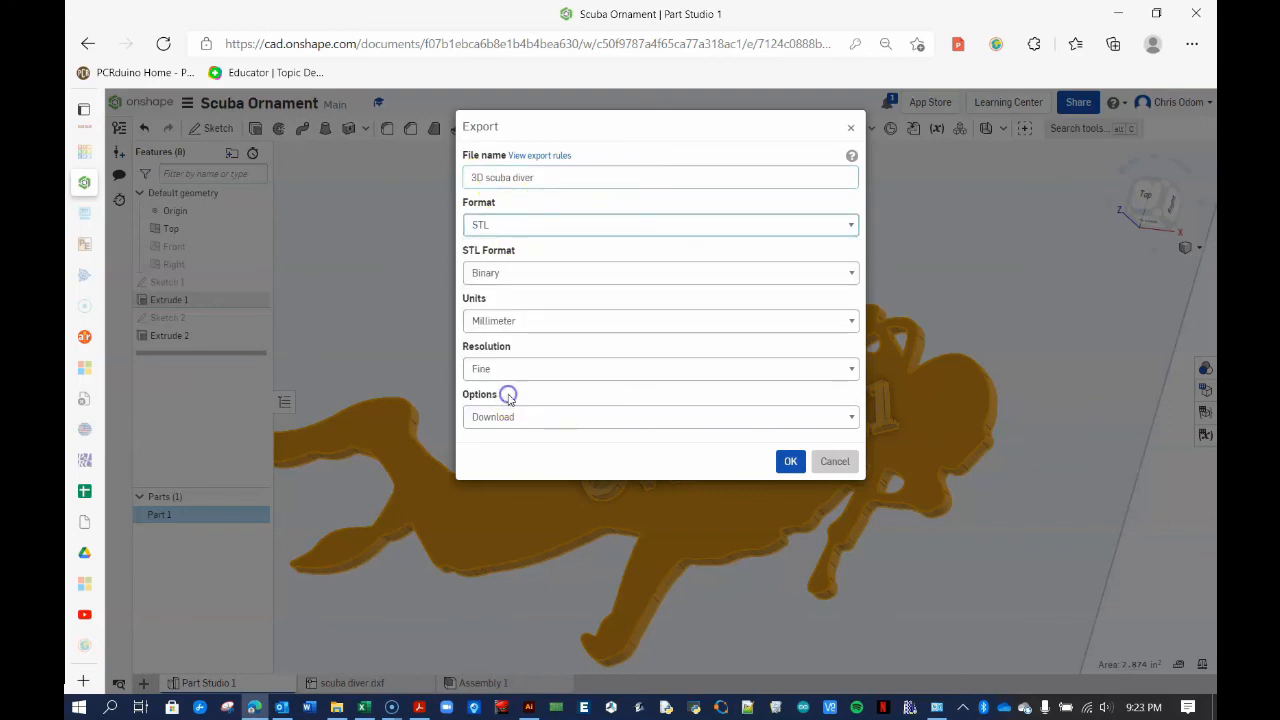
{"action": "left_click", "coordinate": [522, 322]}
{"action": "left_click", "coordinate": [518, 397]}
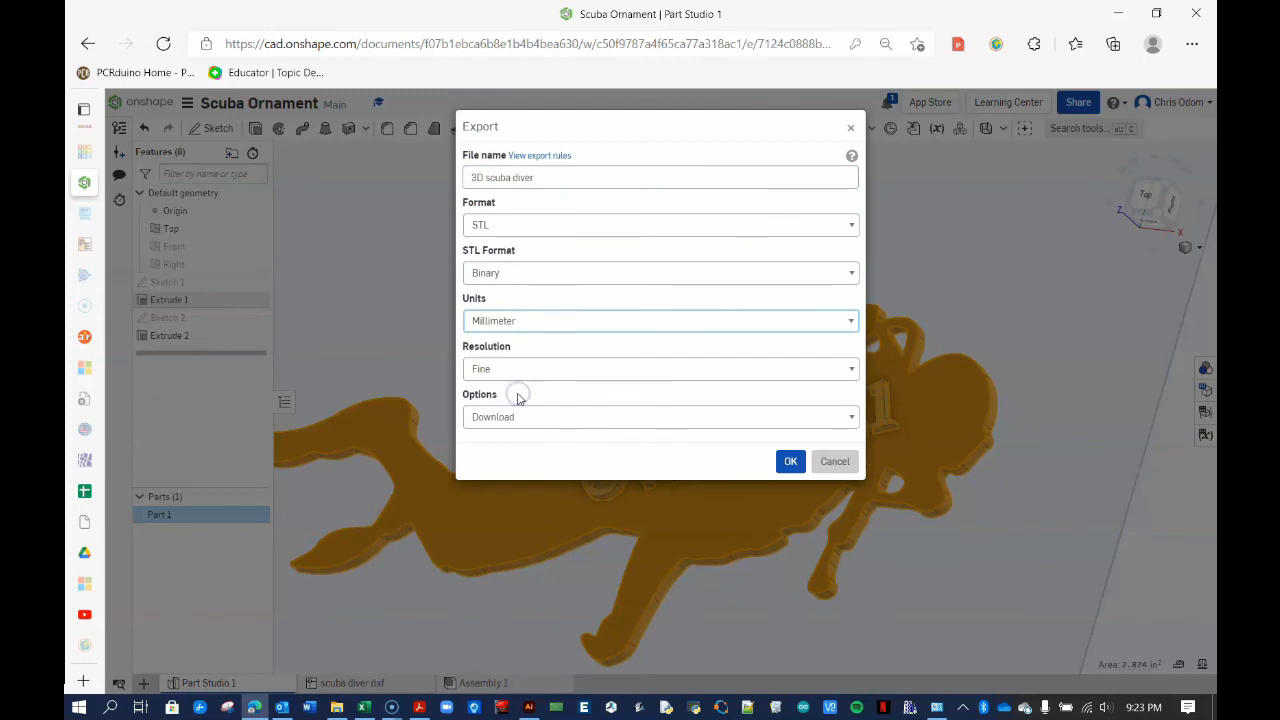
{"action": "left_click", "coordinate": [790, 463]}
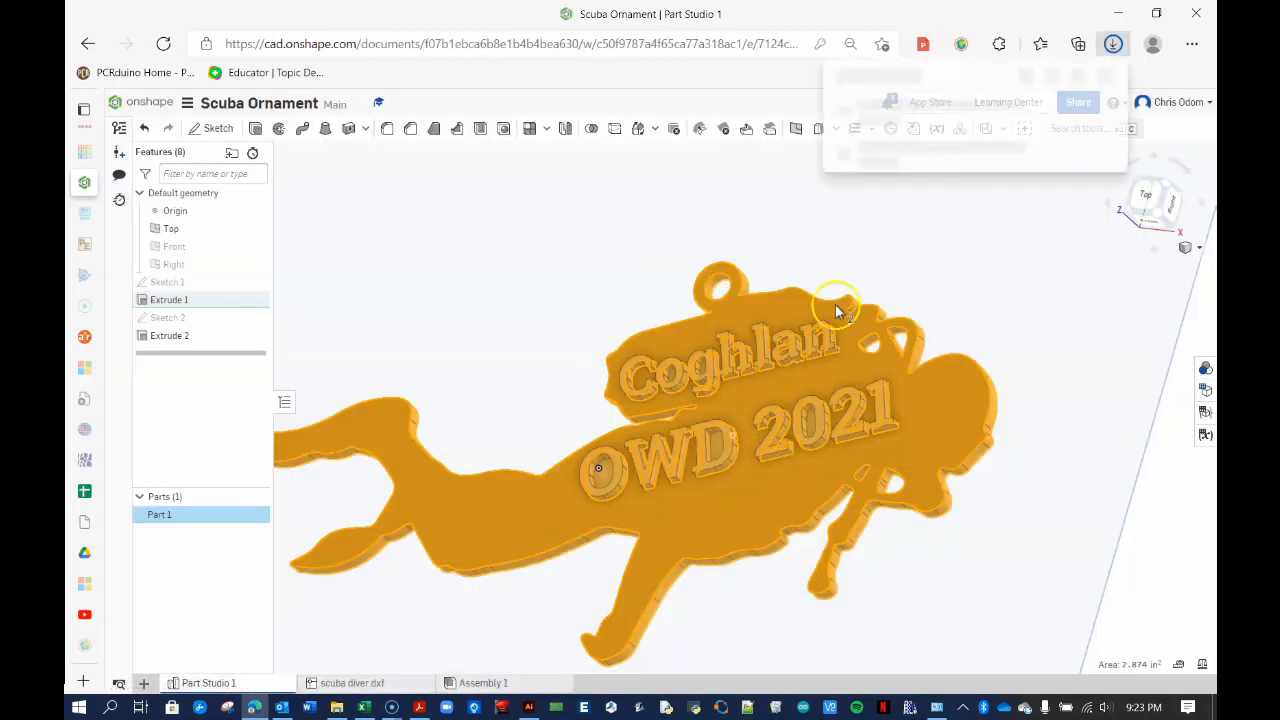
Show 3D scuba diver.stl in the Downloads folder and open it
{"action": "left_click", "coordinate": [981, 211]}
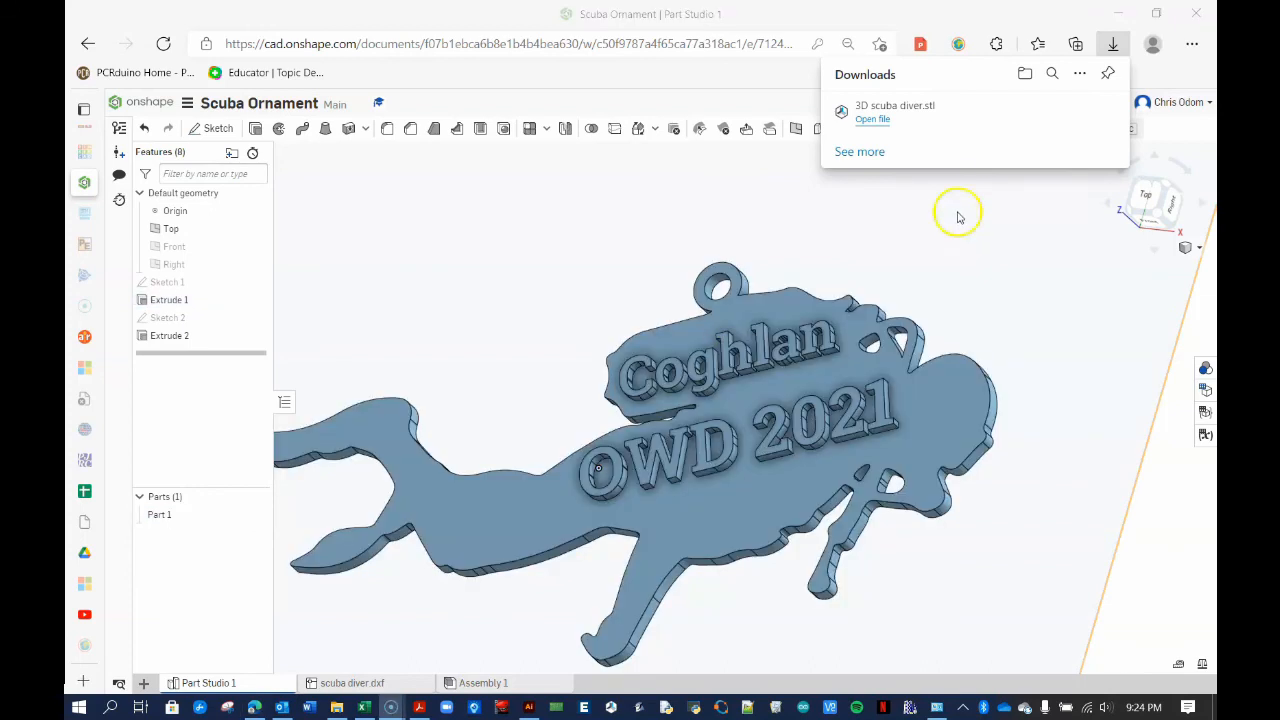
{"action": "left_click", "coordinate": [1053, 113]}
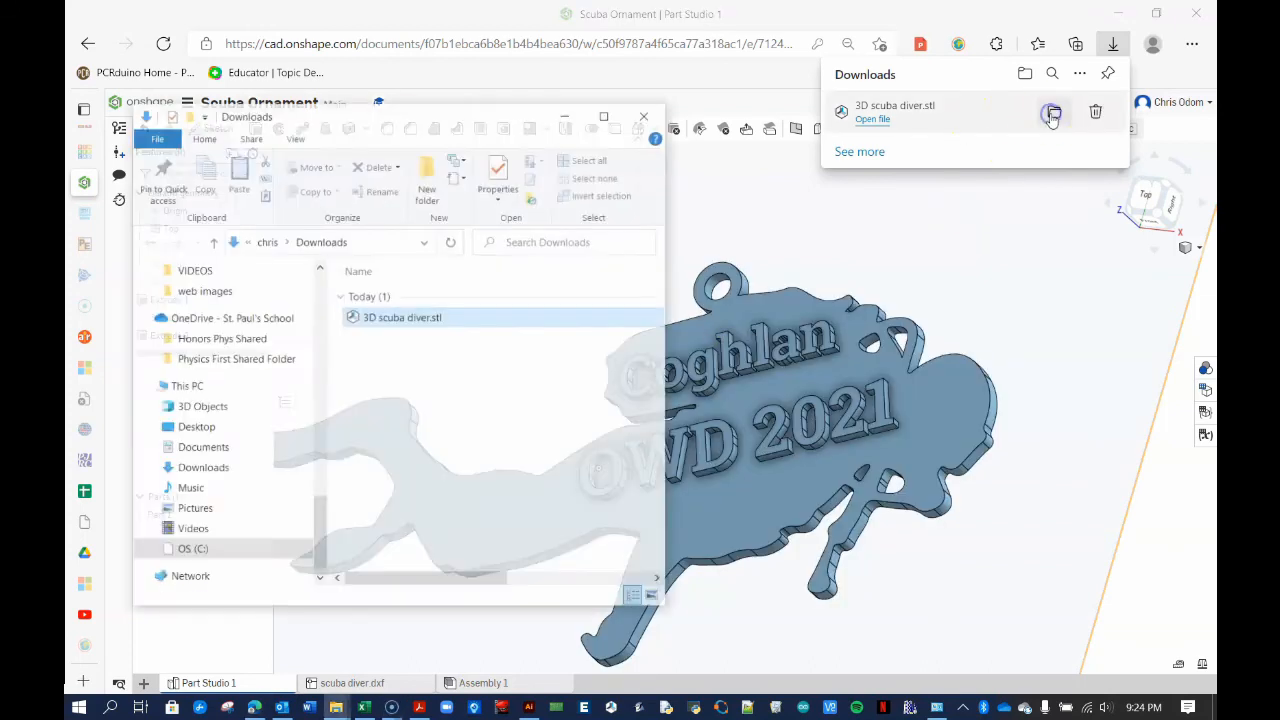
{"action": "left_click", "coordinate": [397, 325]}
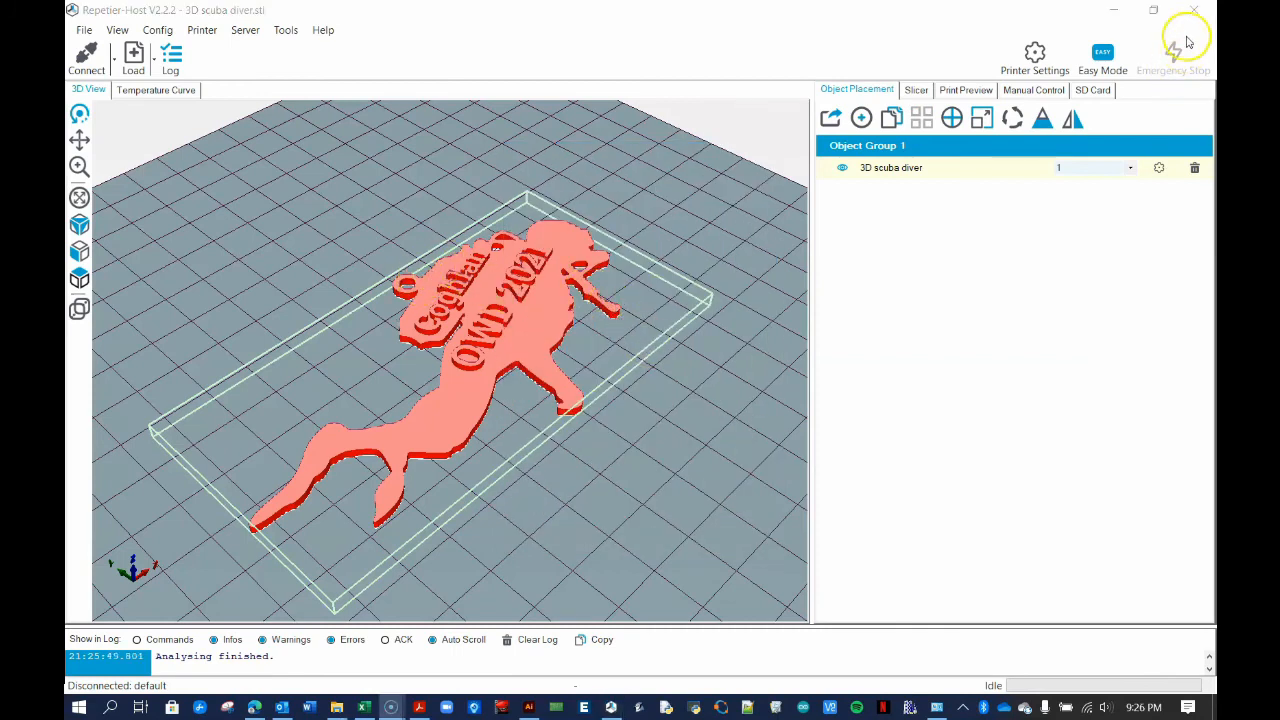
Close Repetier-Host after previewing the 3D scuba diver model
{"action": "left_click", "coordinate": [1194, 10]}
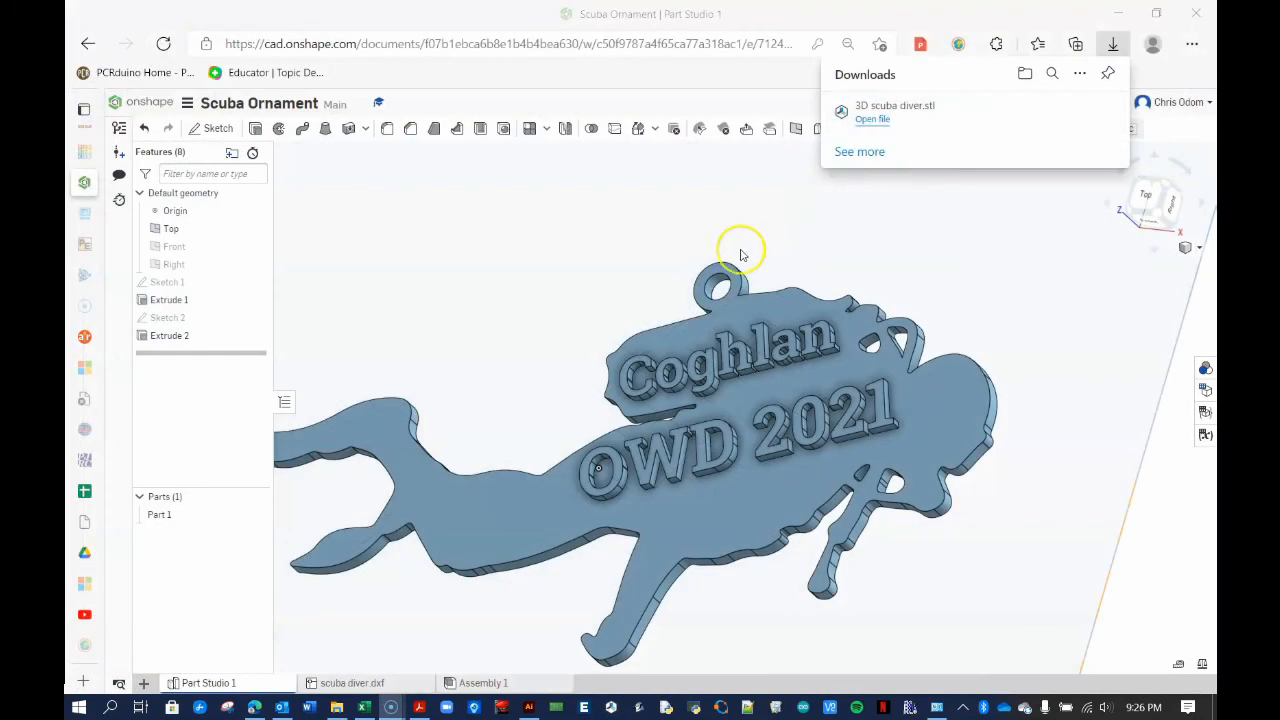
Open Sketch 2 and change the Coghlan text font to Allerta Stencil
{"action": "mouse_move", "coordinate": [571, 363]}
{"action": "right_mouse_down"}
{"action": "mouse_move", "coordinate": [573, 339]}
{"action": "mouse_move", "coordinate": [569, 360]}
{"action": "right_mouse_up"}
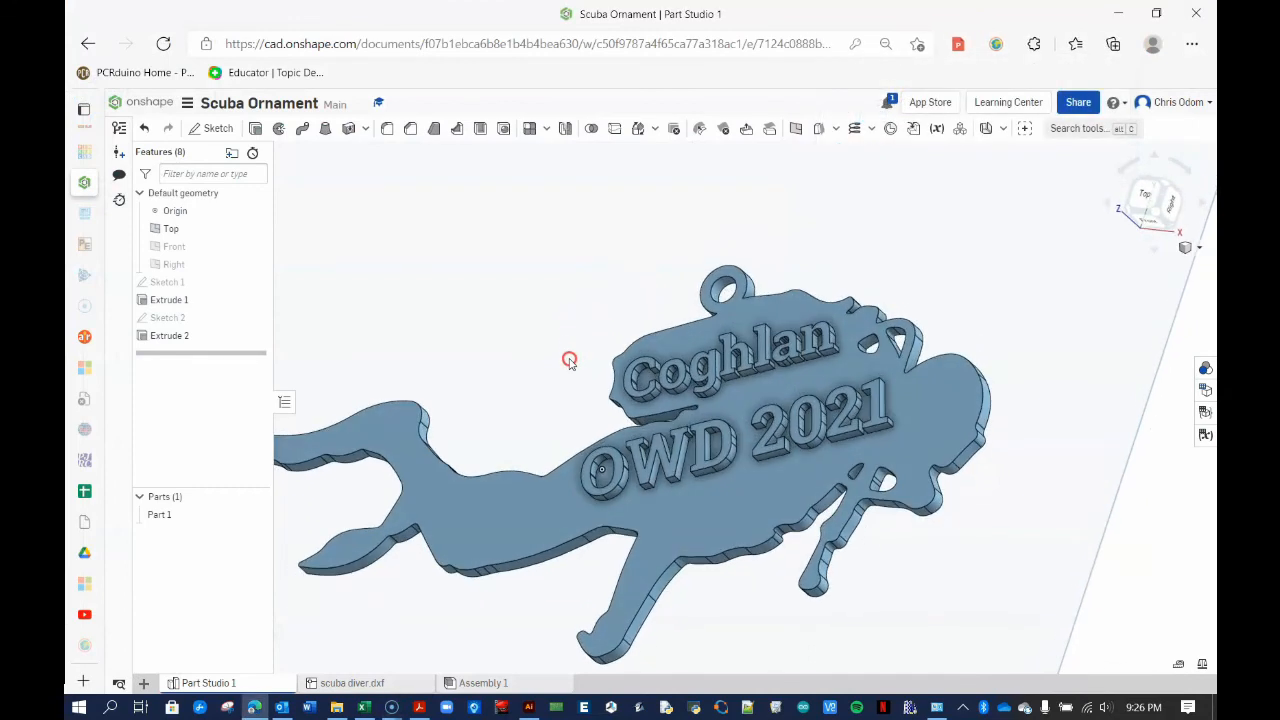
{"action": "double_click", "coordinate": [180, 318]}
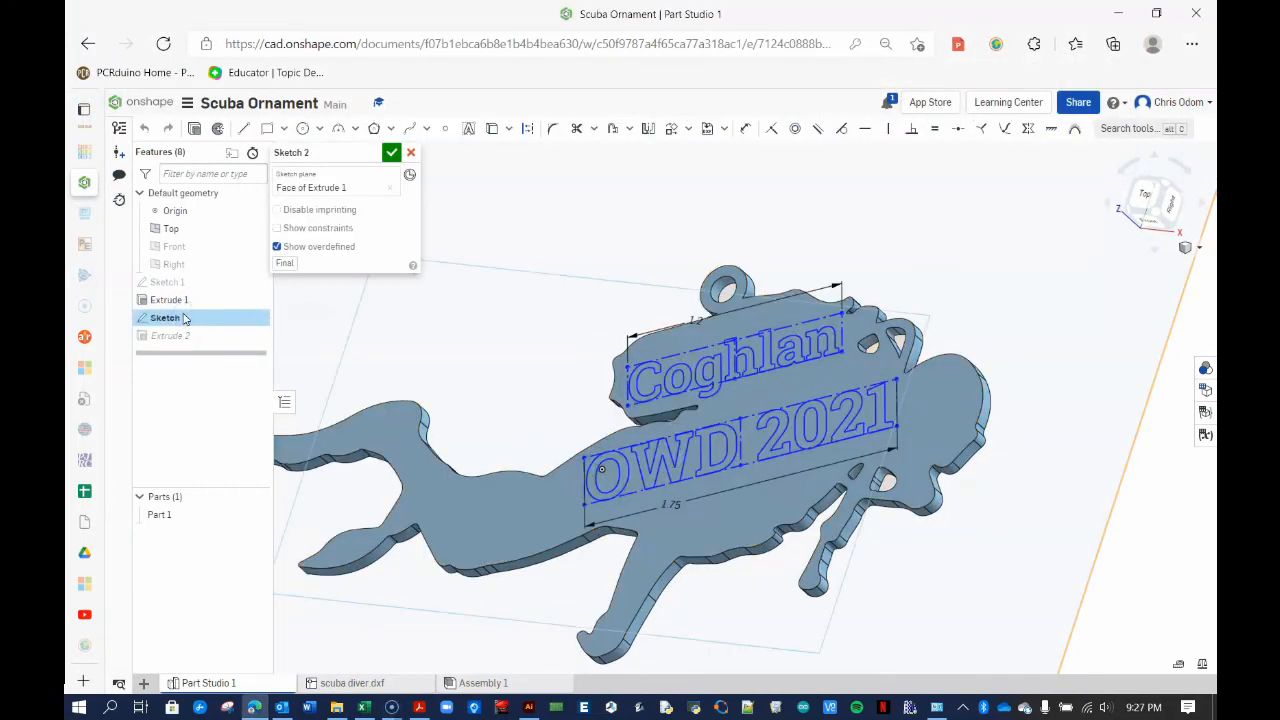
{"action": "right_click", "coordinate": [648, 368]}
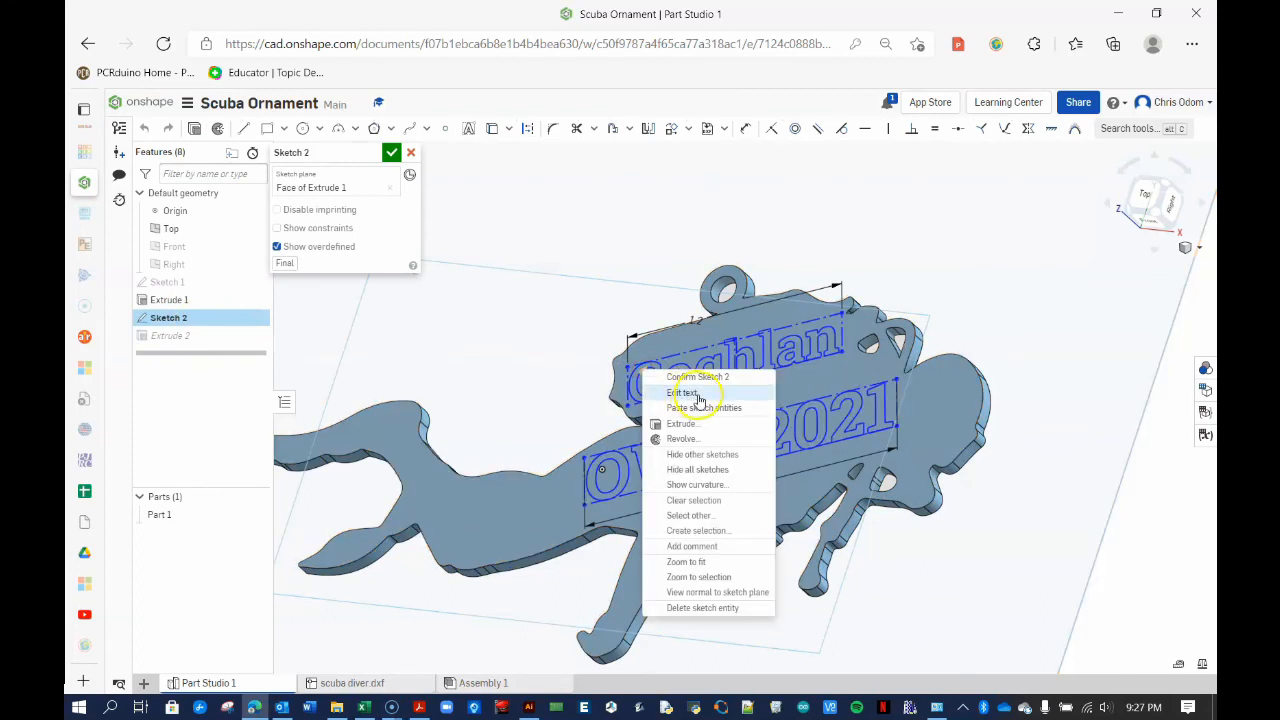
{"action": "left_click", "coordinate": [698, 393]}
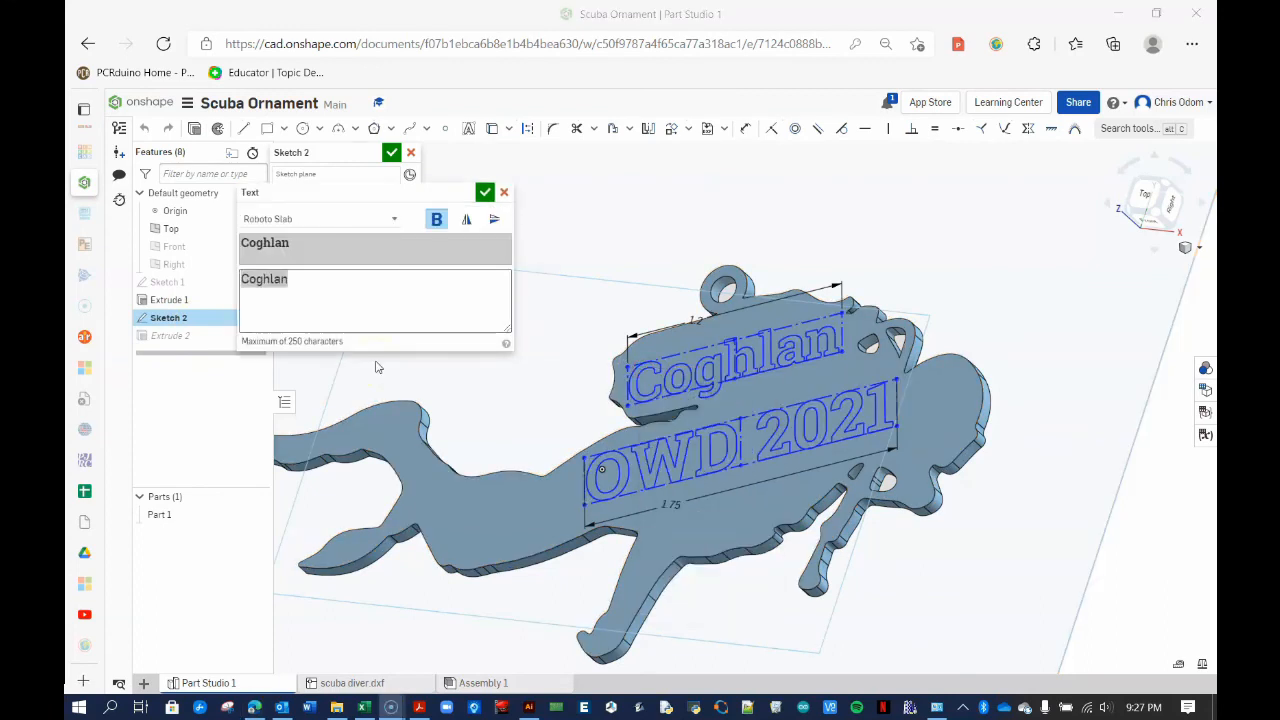
{"action": "left_click", "coordinate": [394, 218]}
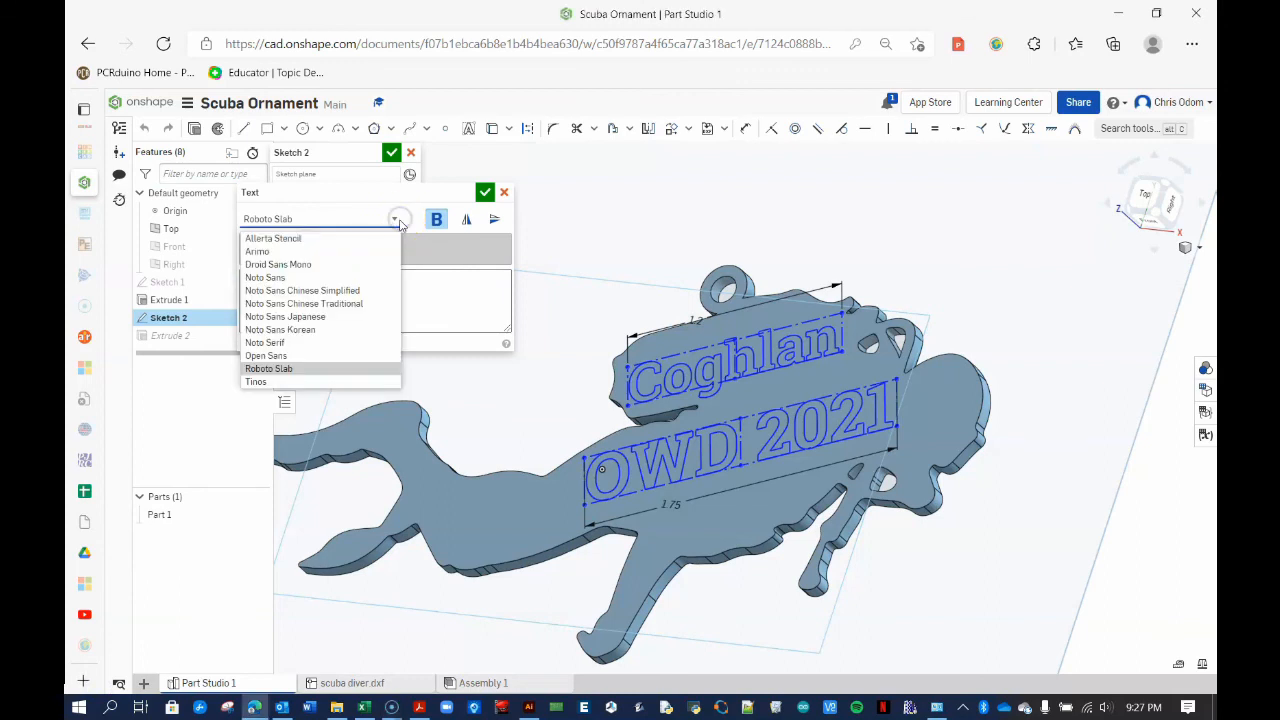
{"action": "left_click", "coordinate": [323, 240]}
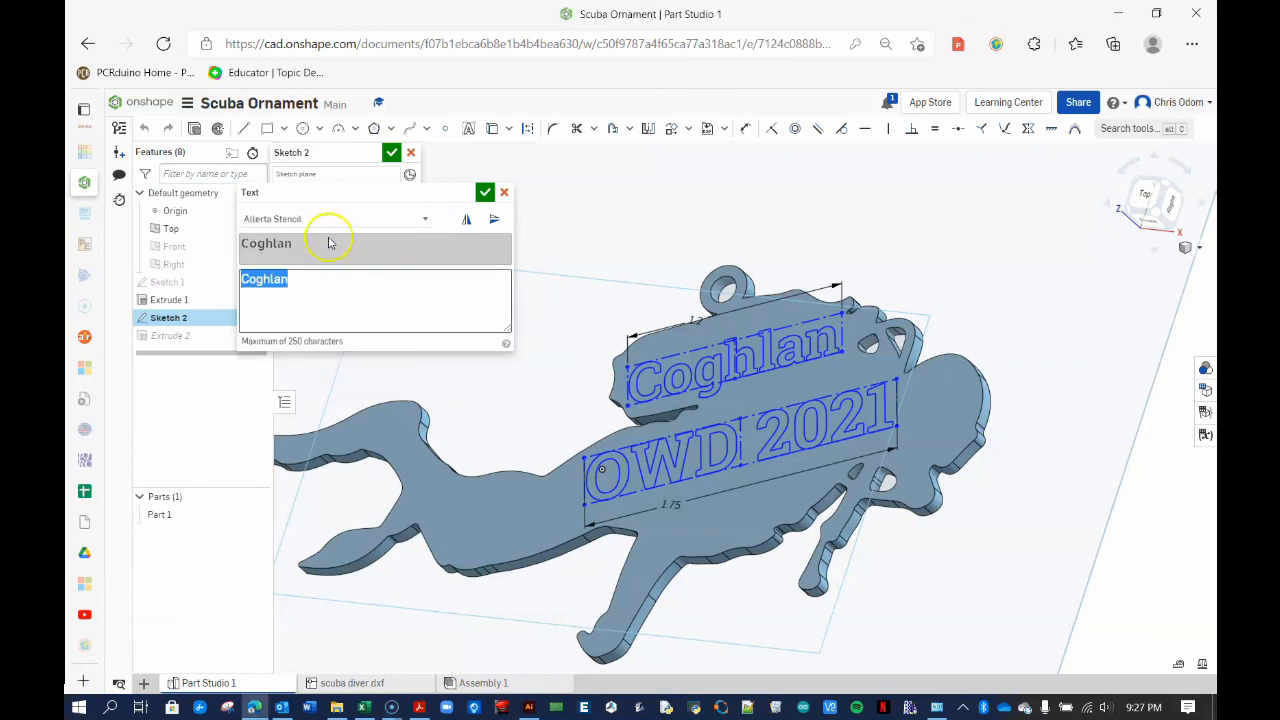
{"action": "left_click", "coordinate": [485, 192]}
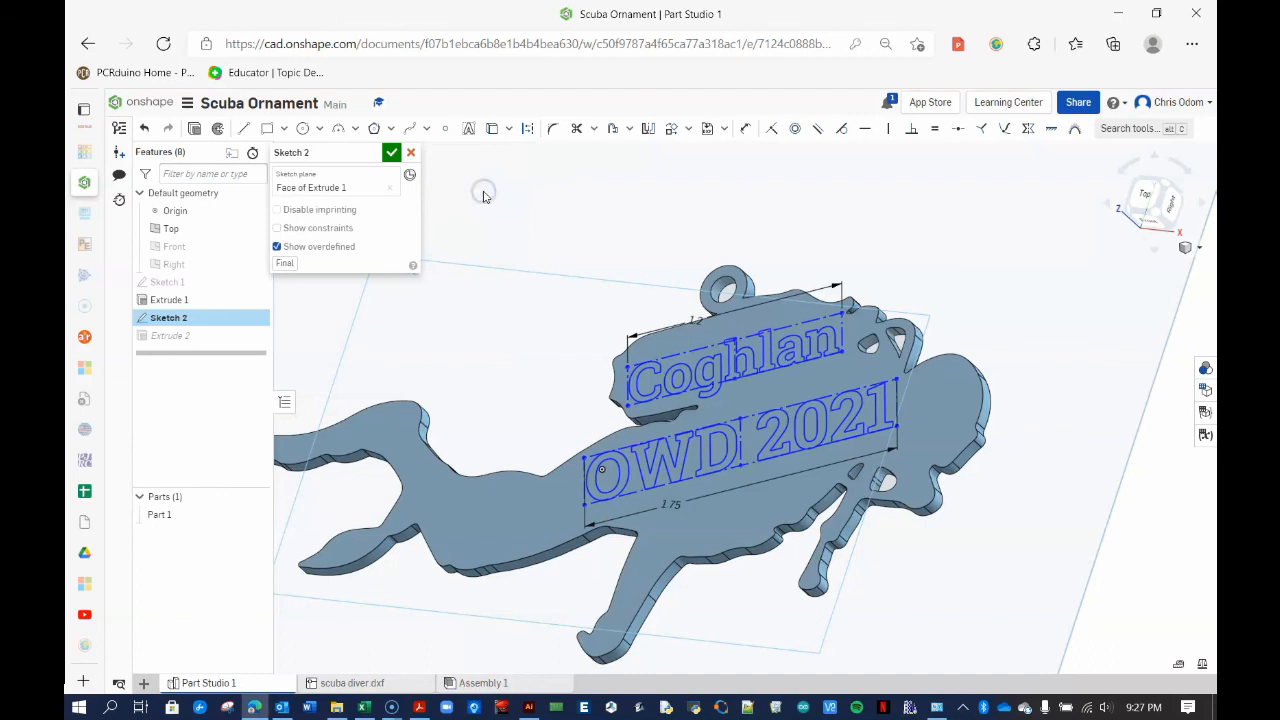
Change the OWD 2021 text font to Allerta Stencil and finish the sketch
{"action": "right_click", "coordinate": [609, 455]}
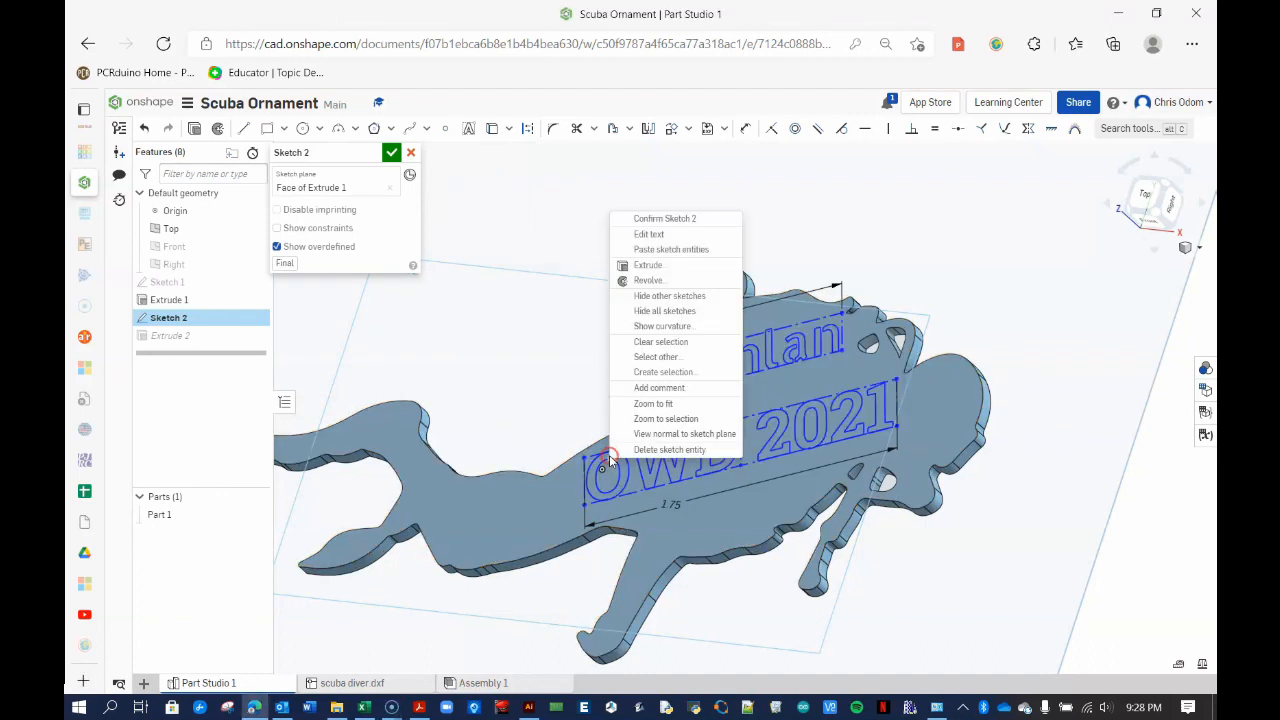
{"action": "left_click", "coordinate": [665, 235]}
{"action": "left_click", "coordinate": [285, 218]}
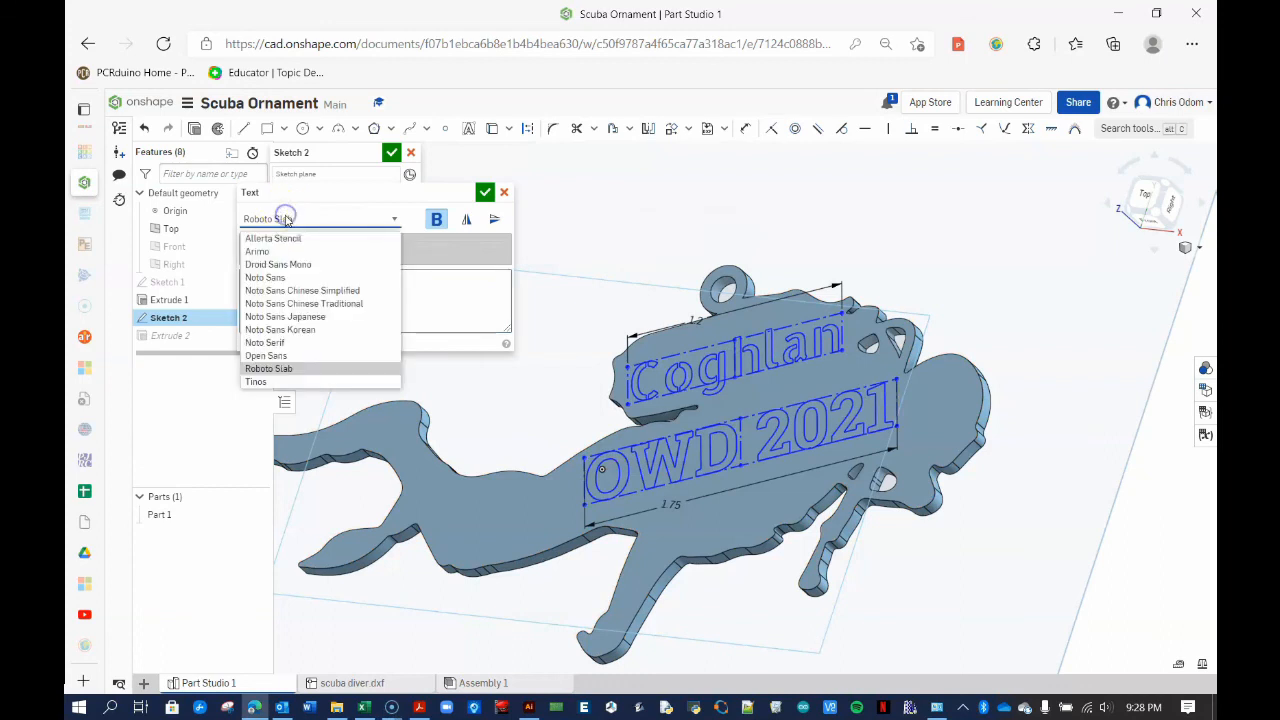
{"action": "left_click", "coordinate": [287, 240]}
{"action": "left_click", "coordinate": [485, 192]}
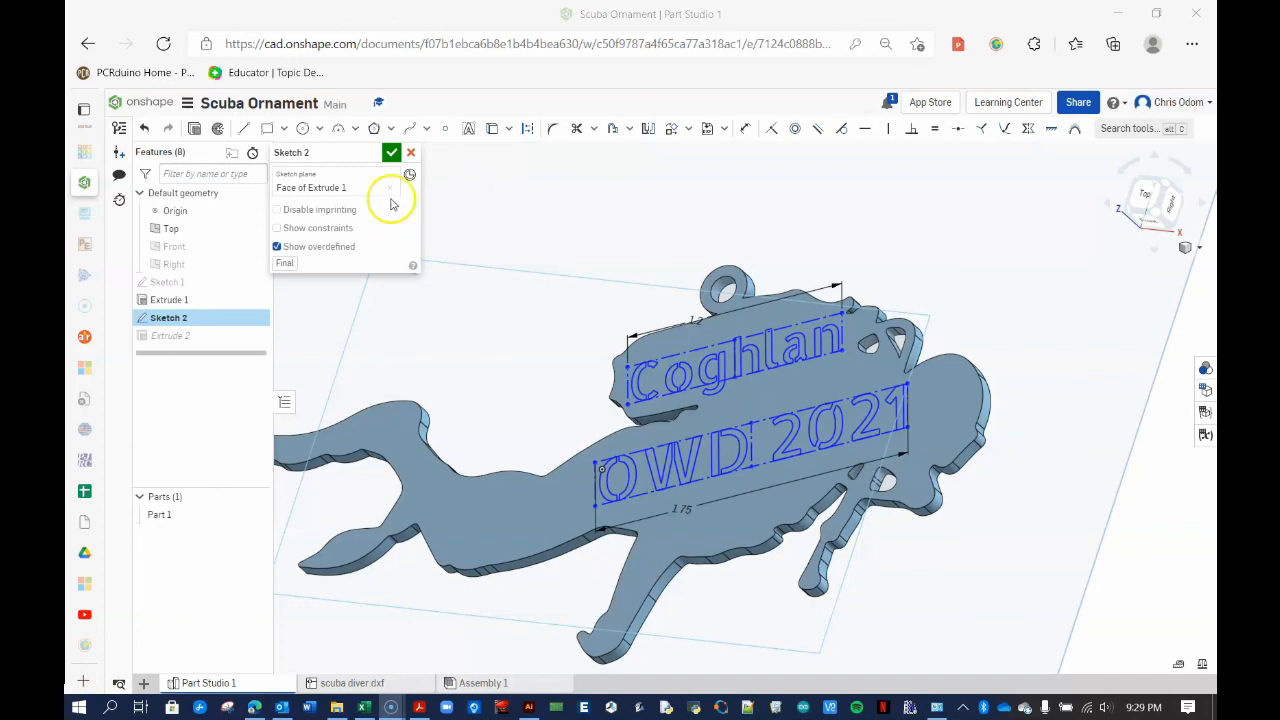
{"action": "left_click", "coordinate": [391, 152]}
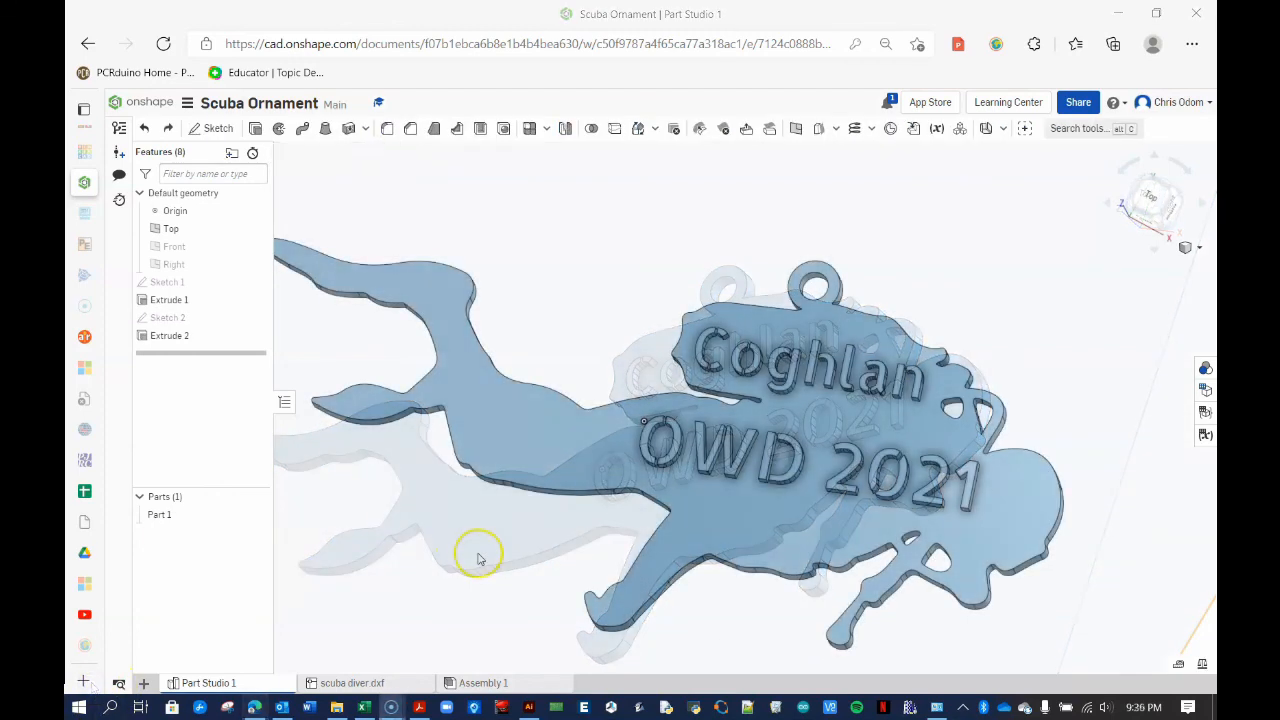
Change Extrude 2 to a Remove cut, Through all, with direction flipped into the part
{"action": "double_click", "coordinate": [196, 340]}
{"action": "left_click", "coordinate": [351, 189]}
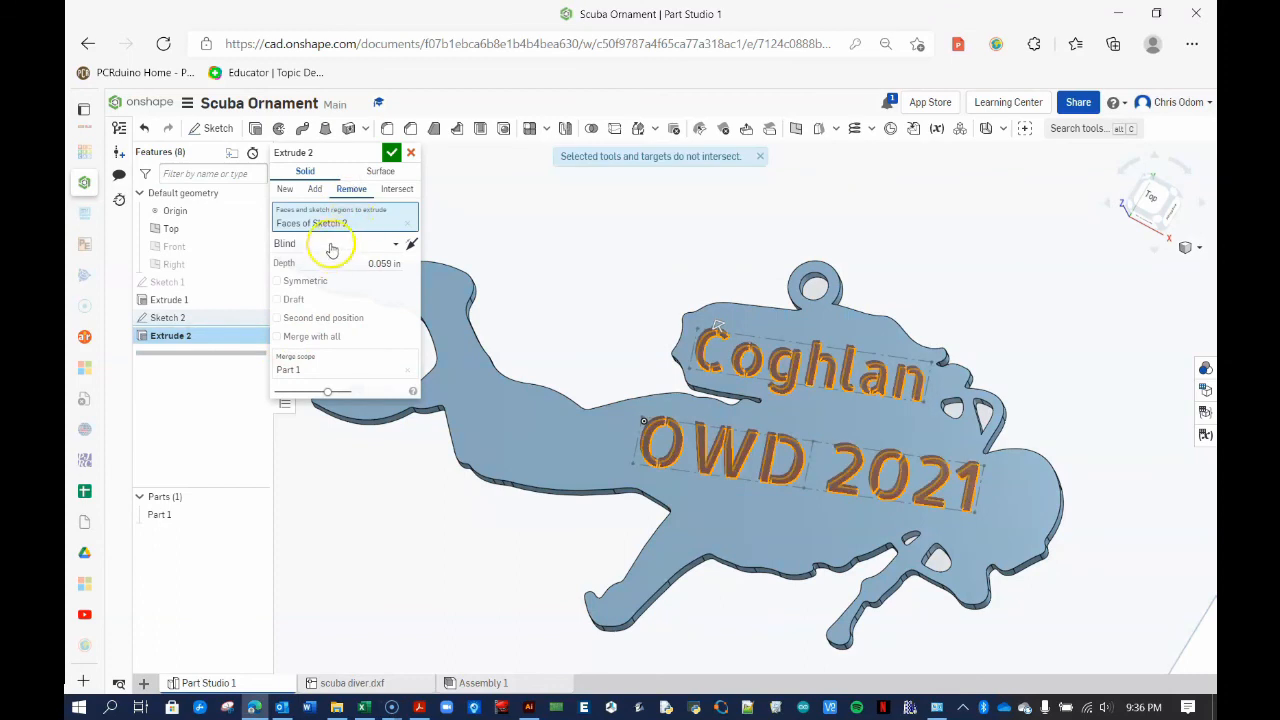
{"action": "left_click", "coordinate": [389, 245]}
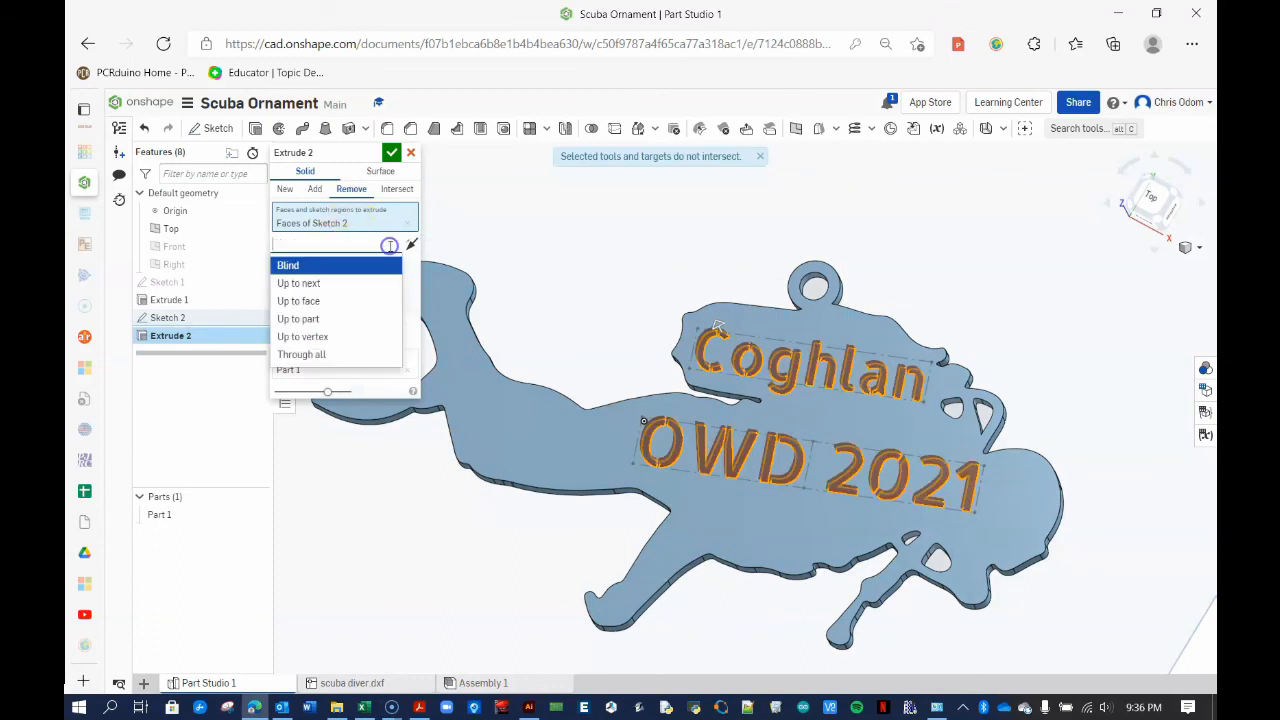
{"action": "left_click", "coordinate": [334, 355]}
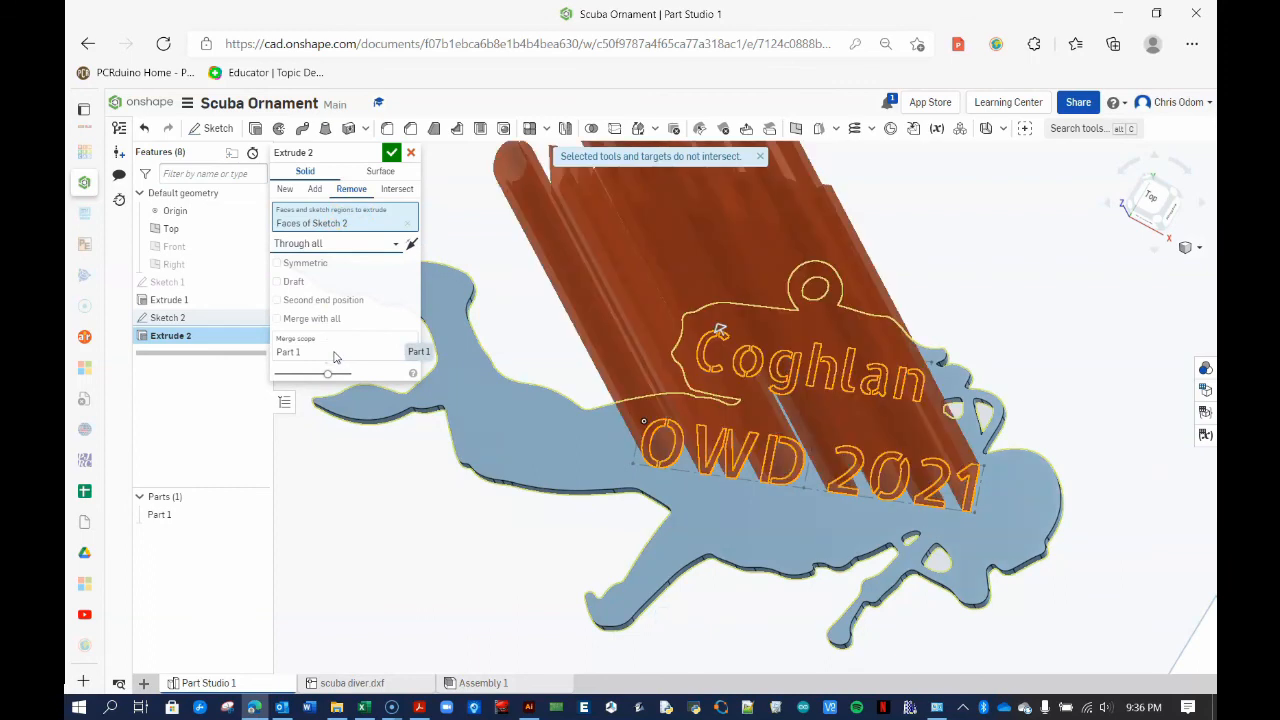
{"action": "left_click", "coordinate": [413, 246]}
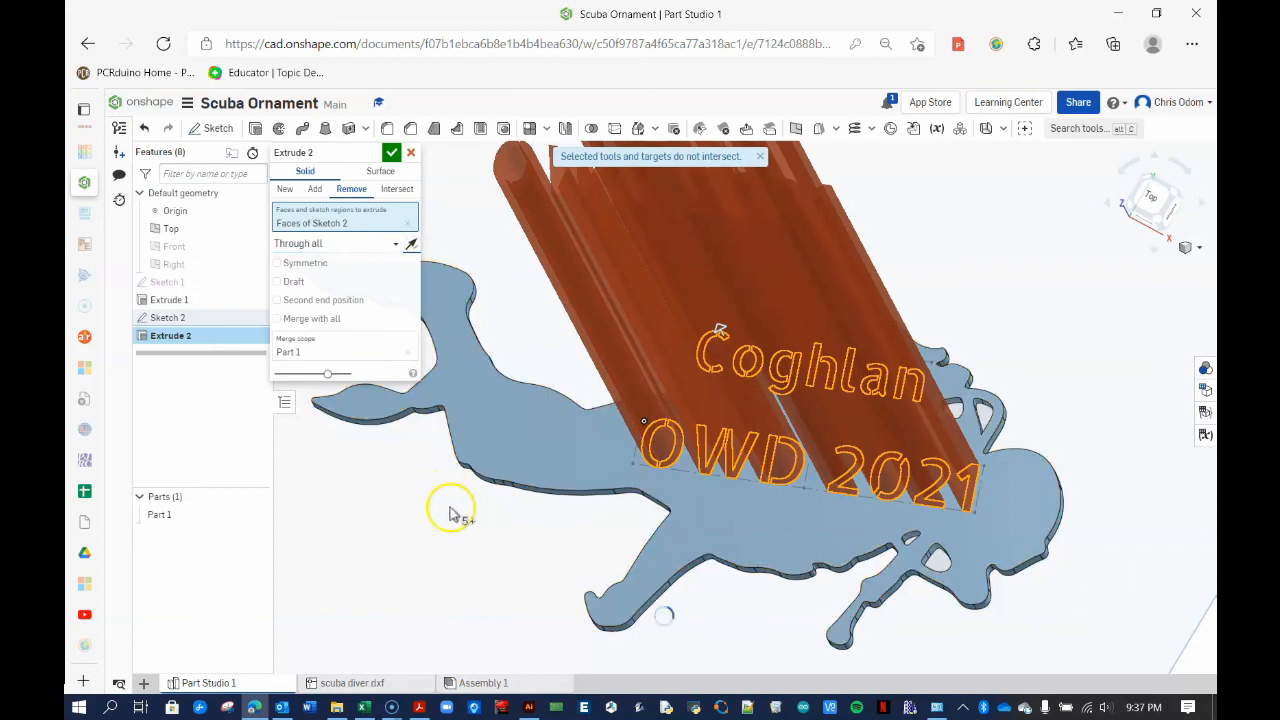
{"action": "mouse_move", "coordinate": [447, 497]}
{"action": "right_mouse_down"}
{"action": "mouse_move", "coordinate": [430, 452]}
{"action": "mouse_move", "coordinate": [427, 492]}
{"action": "right_mouse_up"}
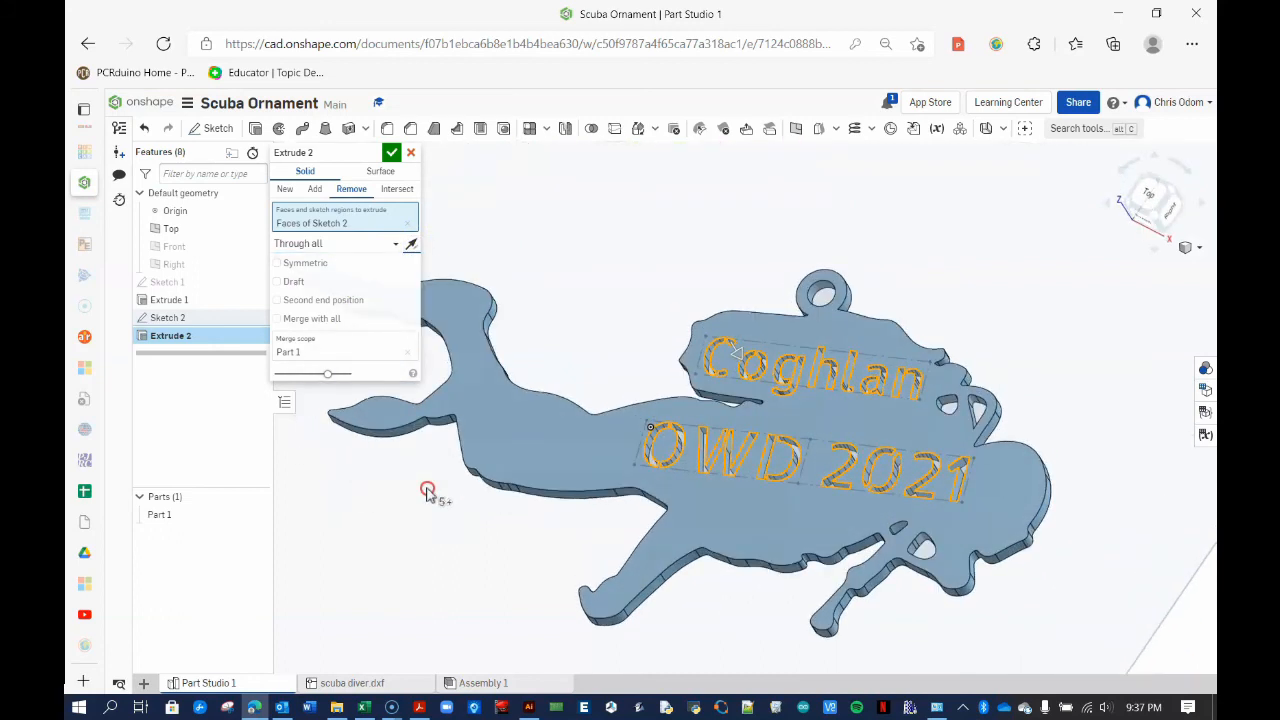
{"action": "left_click", "coordinate": [391, 152]}
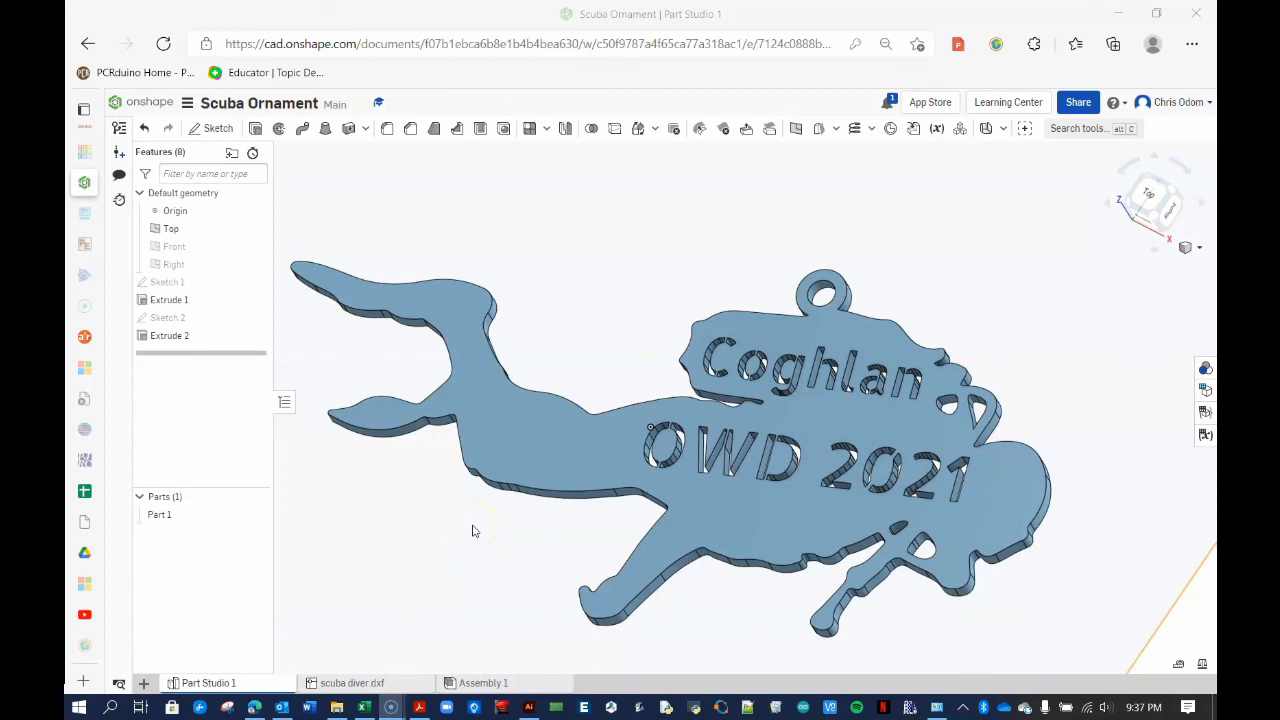
Export the ornament part as a DXF file named 'Laser scuba diver'
{"action": "right_click", "coordinate": [507, 443]}
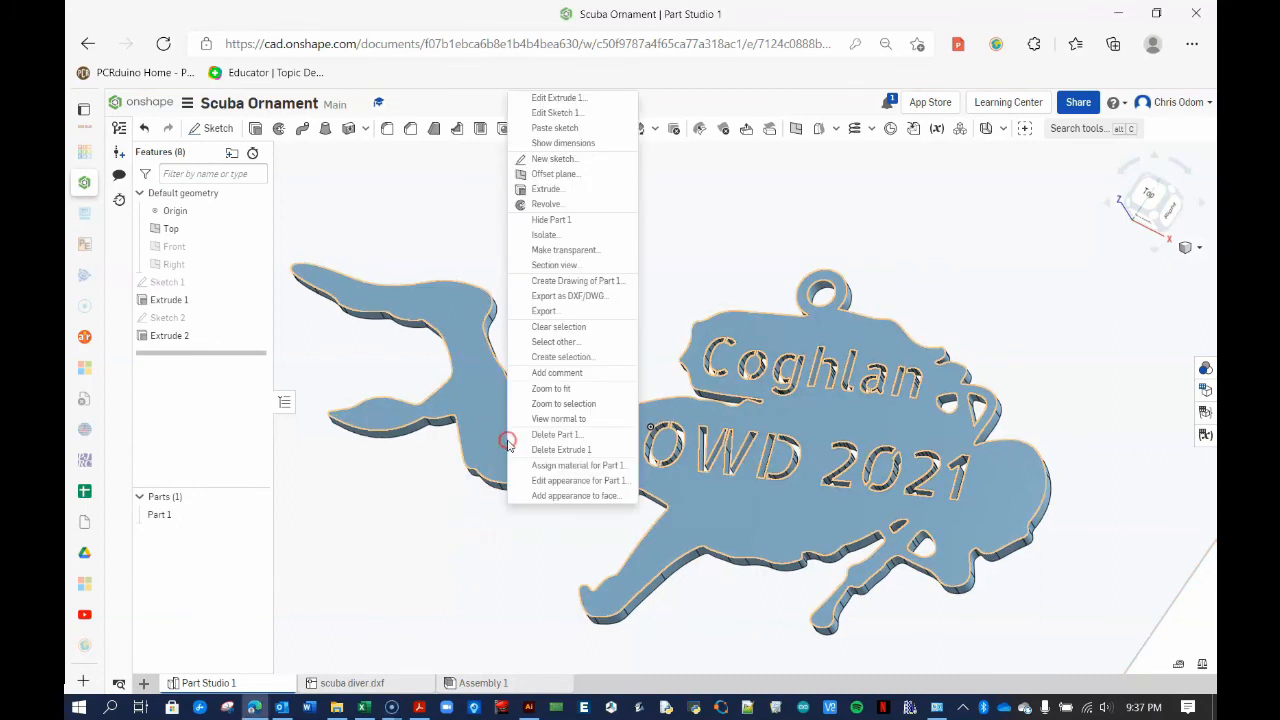
{"action": "left_click", "coordinate": [584, 298]}
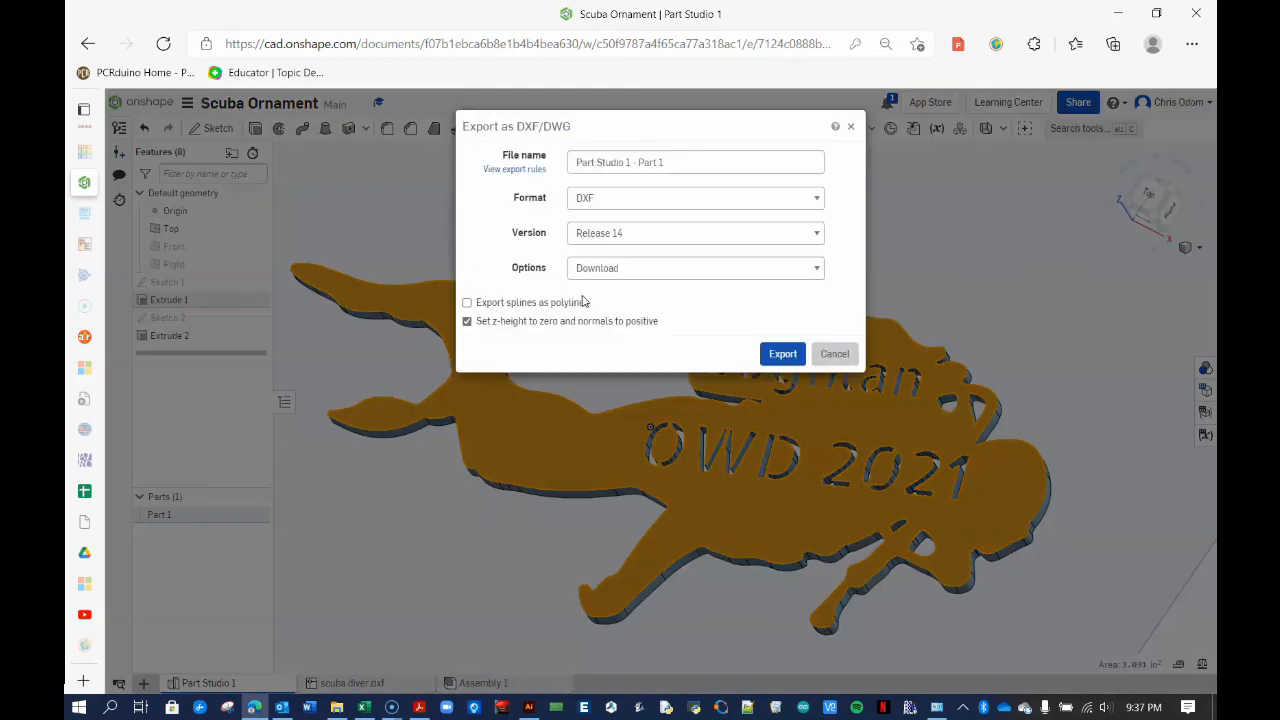
{"action": "left_click_drag", "start_coordinate": [677, 163], "coordinate": [522, 162]}
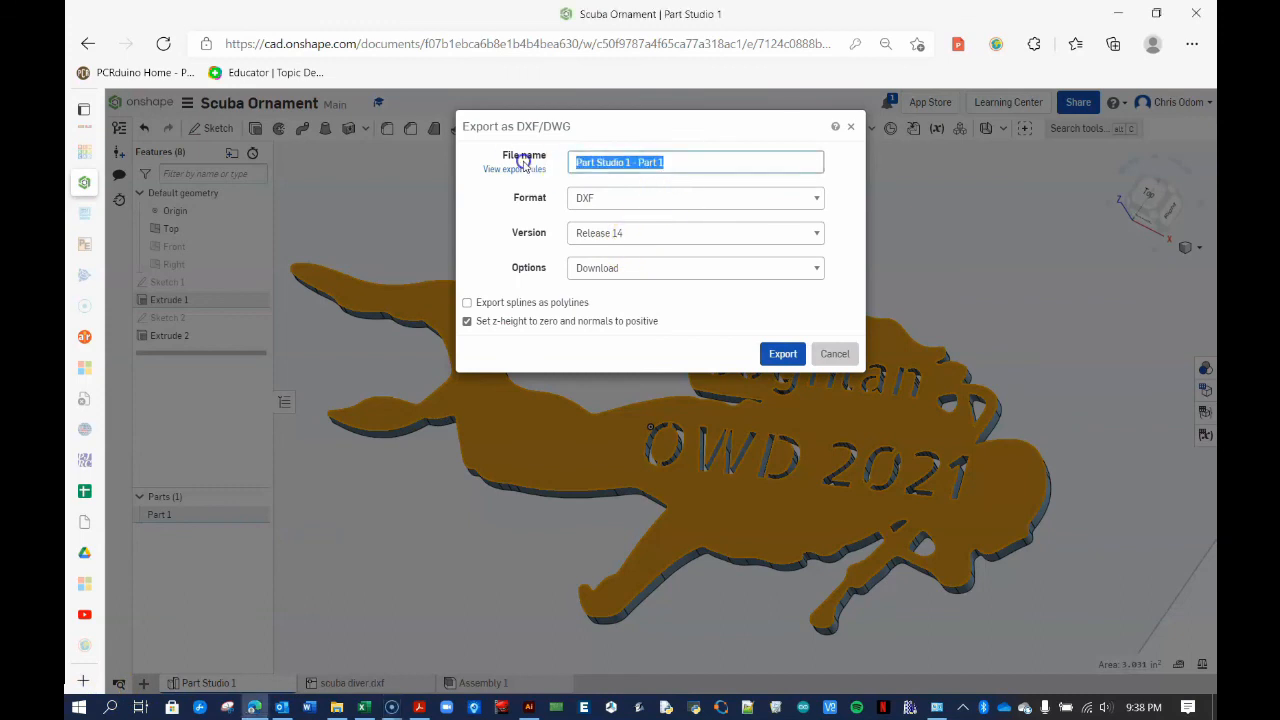
{"action": "type", "text": "Laser scuba diver"}
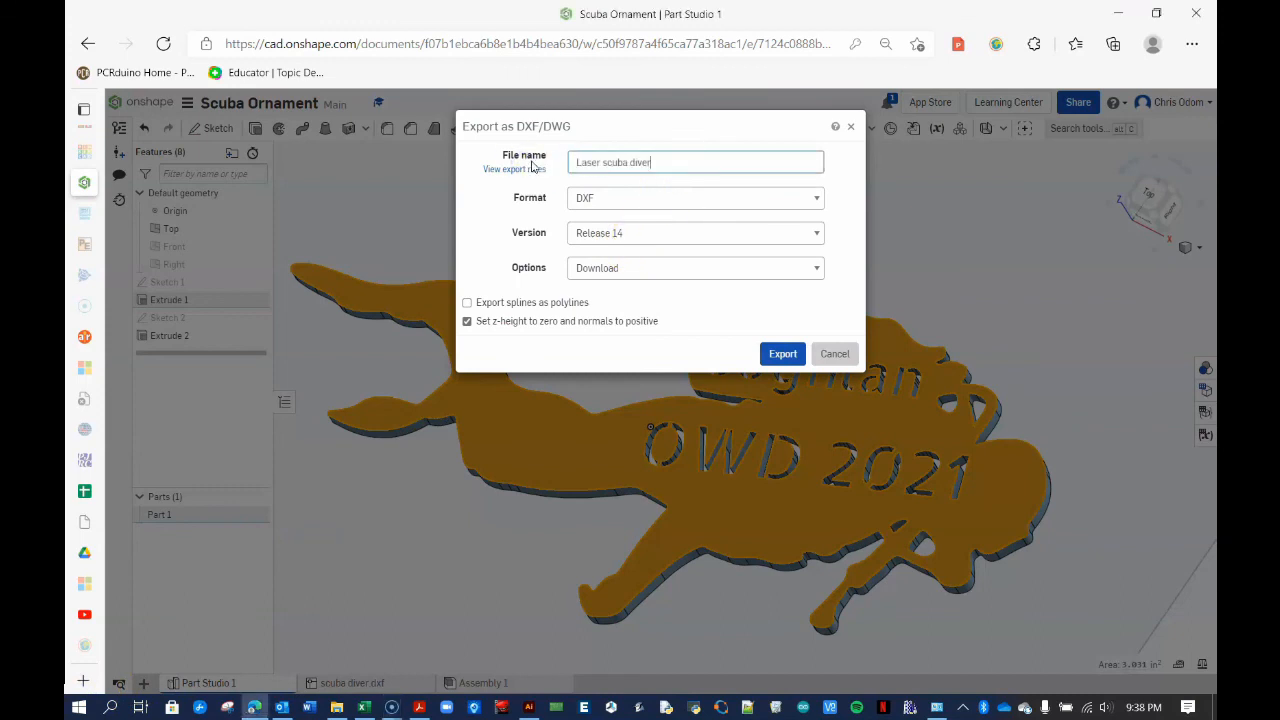
{"action": "left_click", "coordinate": [645, 200]}
{"action": "left_click", "coordinate": [633, 220]}
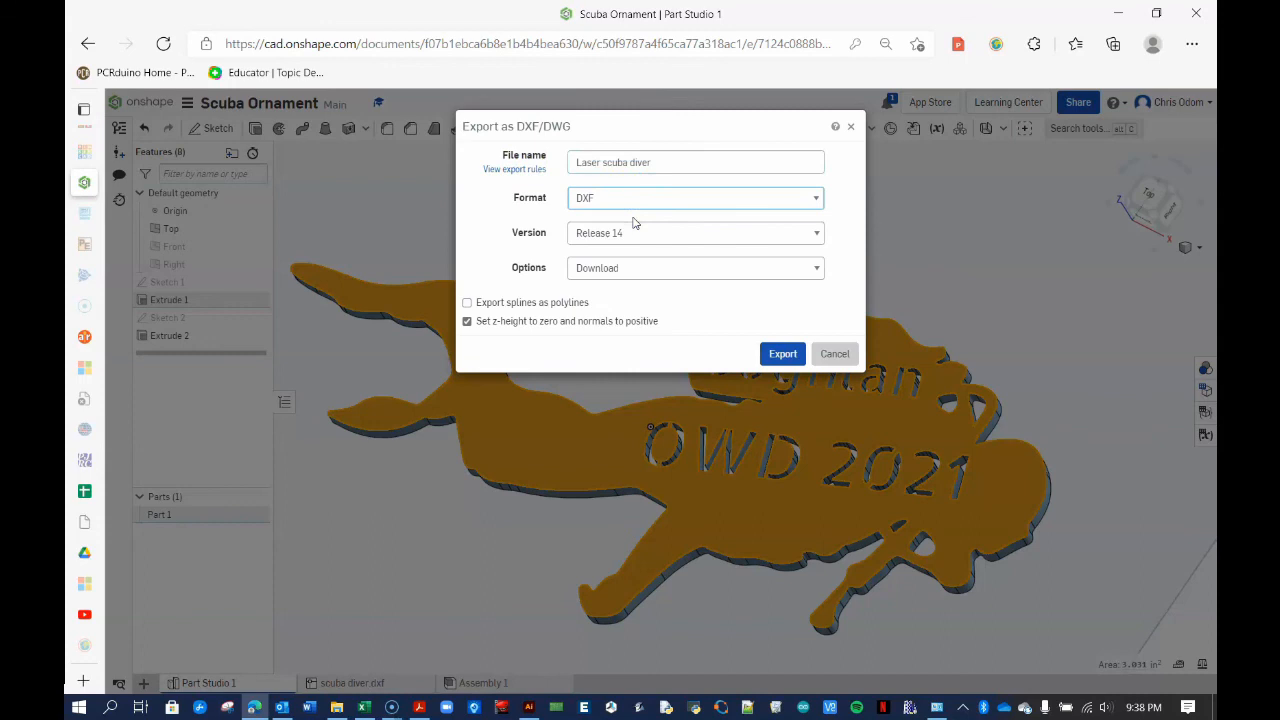
{"action": "left_click", "coordinate": [779, 354]}
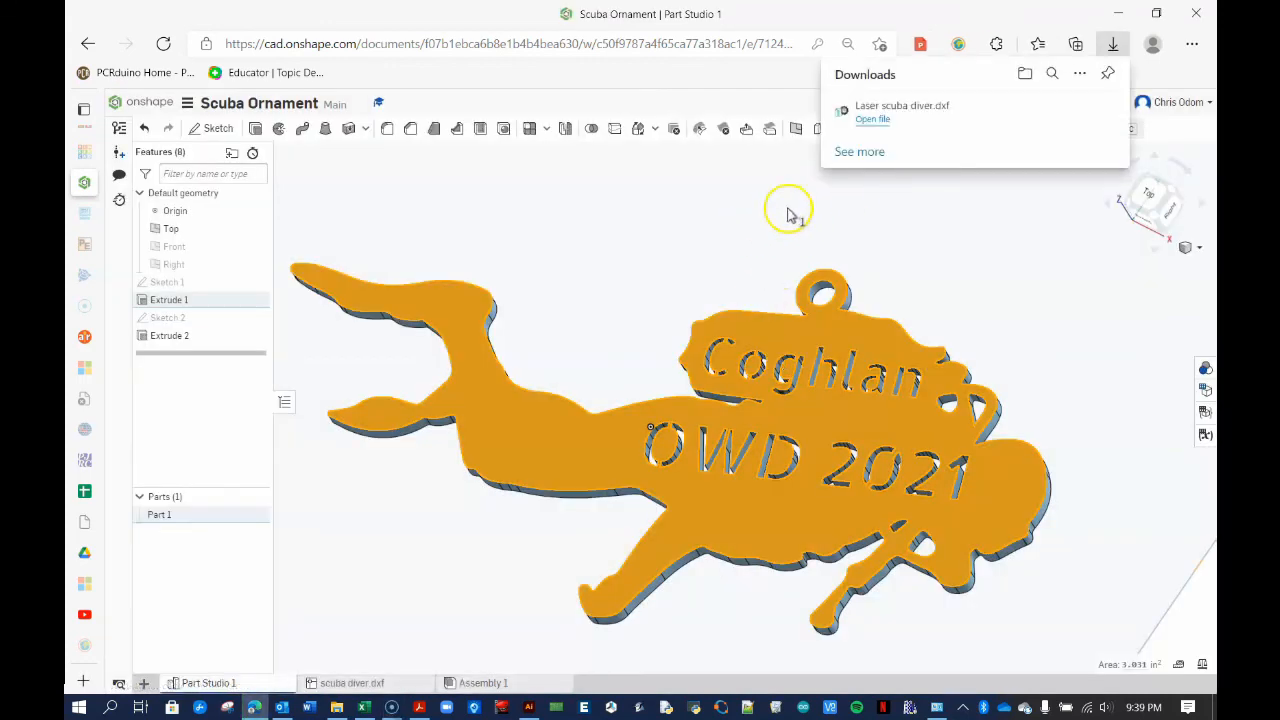
View Laser scuba diver.dxf in Downloads, close Explorer, and clear the model selection
{"action": "left_click", "coordinate": [1054, 111]}
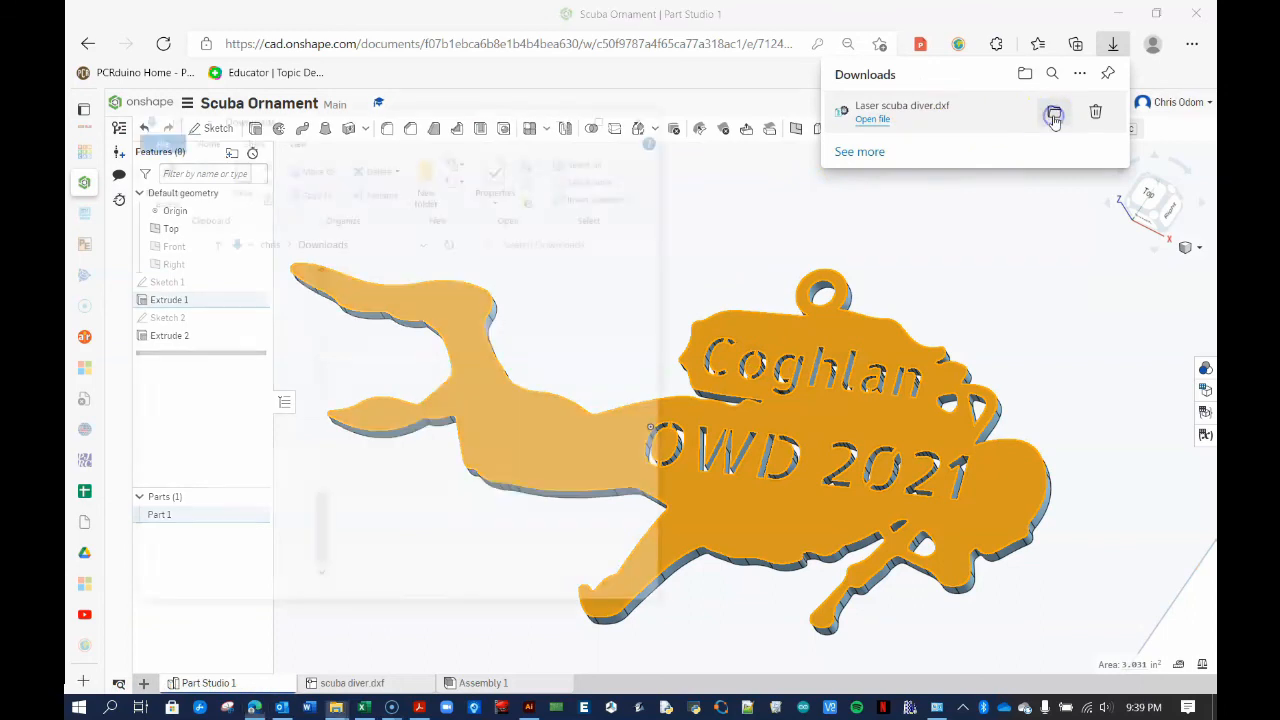
{"action": "left_click", "coordinate": [648, 115]}
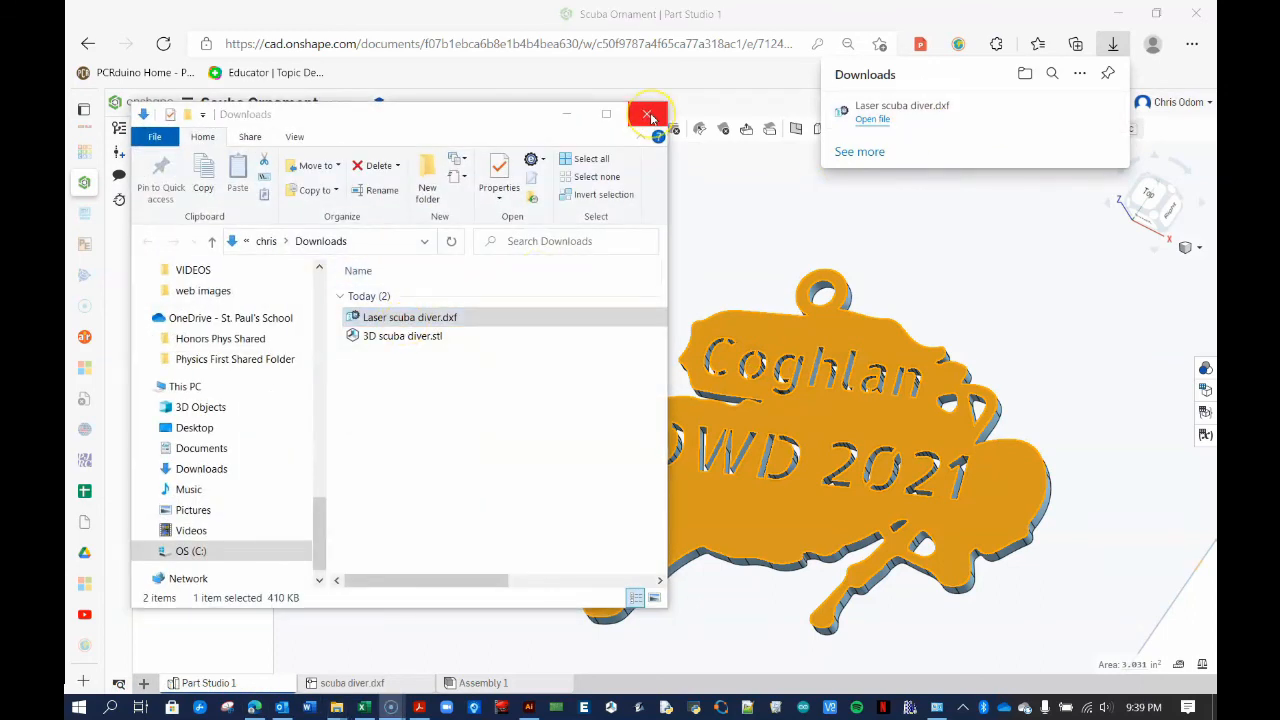
{"action": "left_click", "coordinate": [651, 215]}
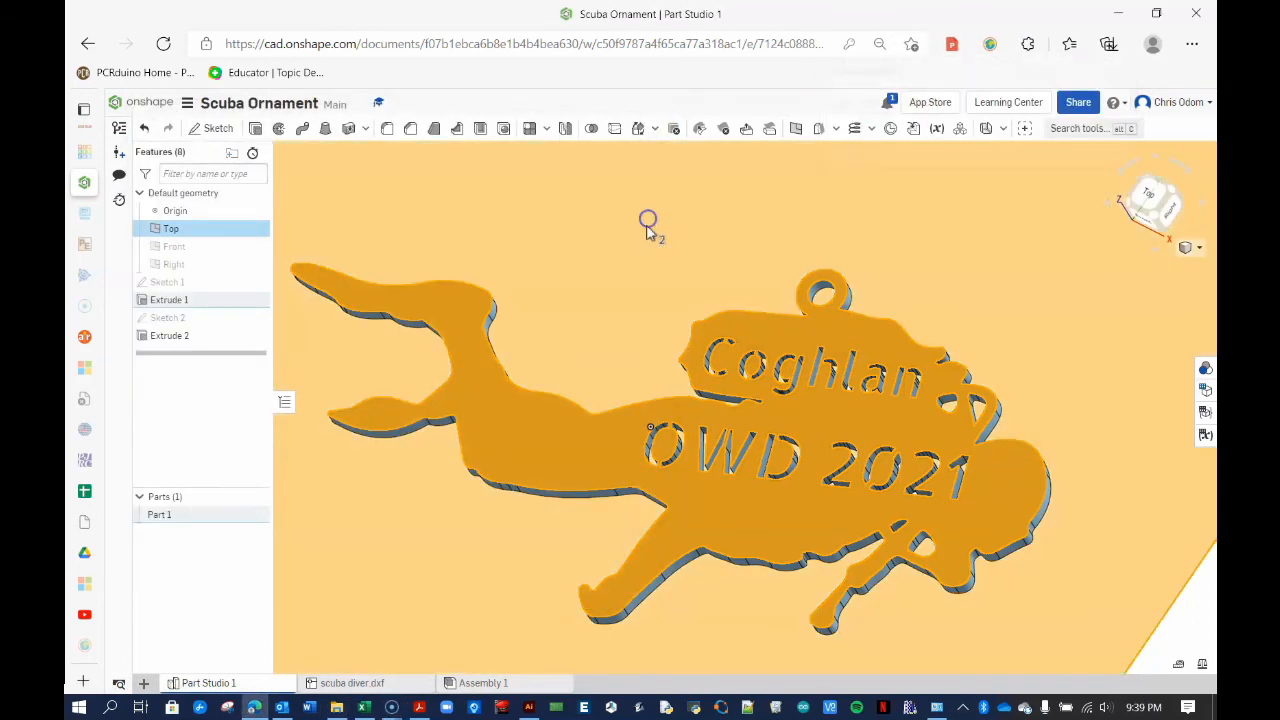
{"action": "left_click", "coordinate": [634, 279]}
{"action": "left_click", "coordinate": [583, 446]}
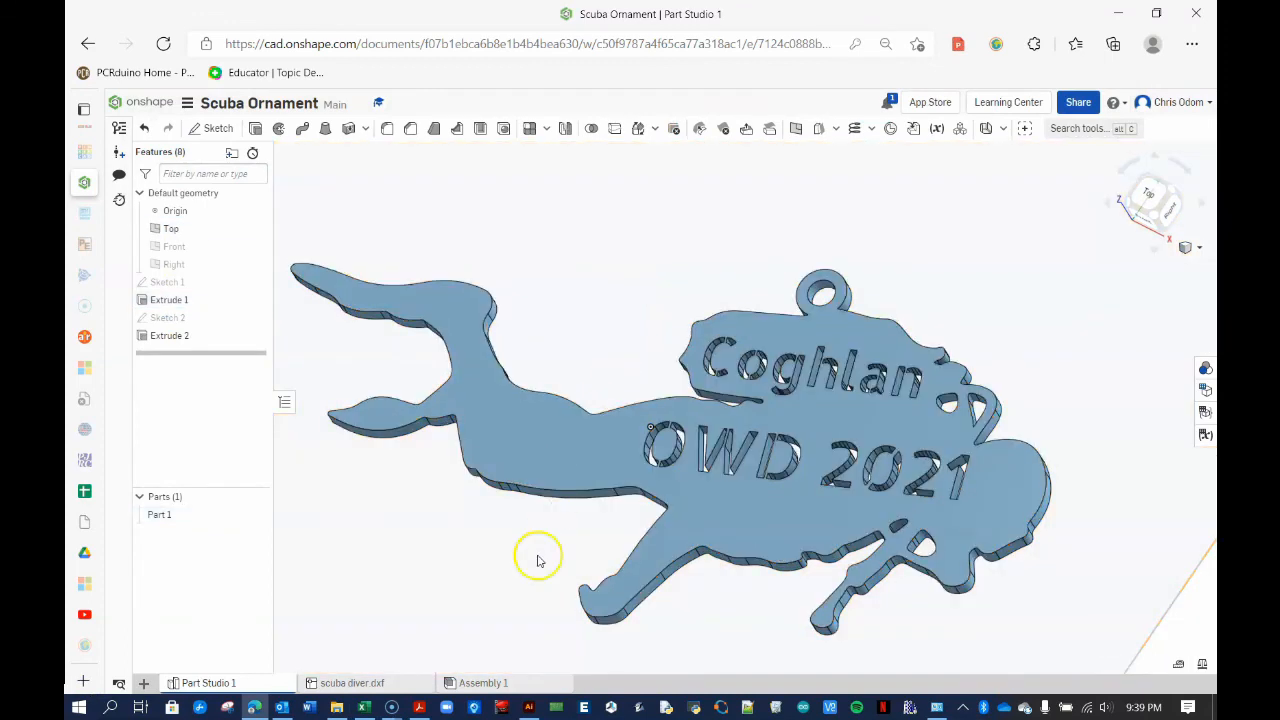